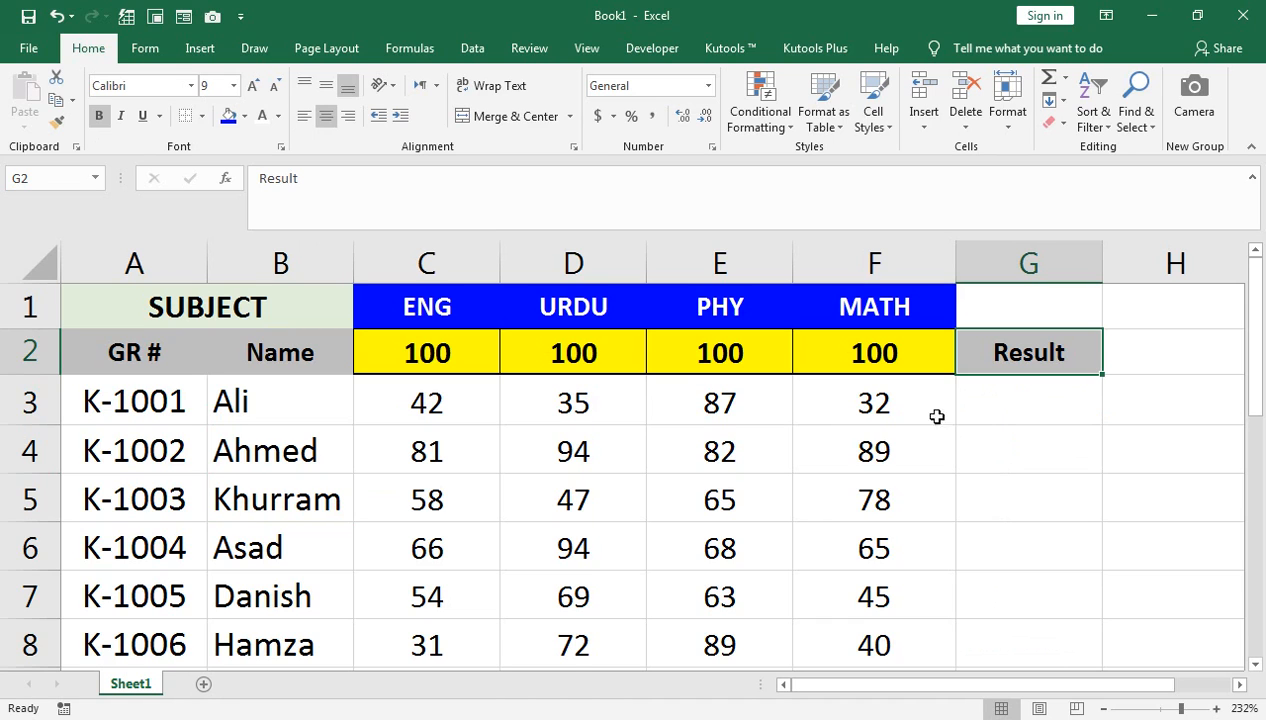
# In cell G3, begin a nested IF formula that tests C3>=33 and, if true, tests D3>=33
pyautogui.click(1036, 405)
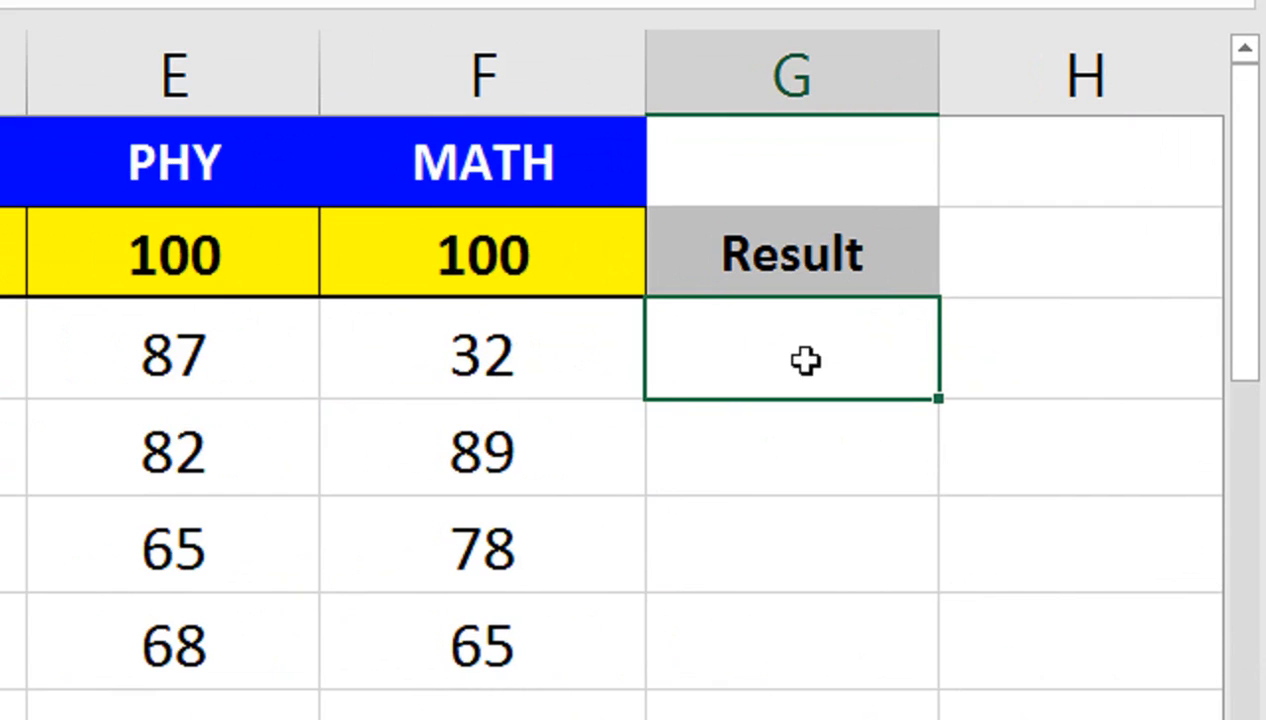
pyautogui.write('=IF(')
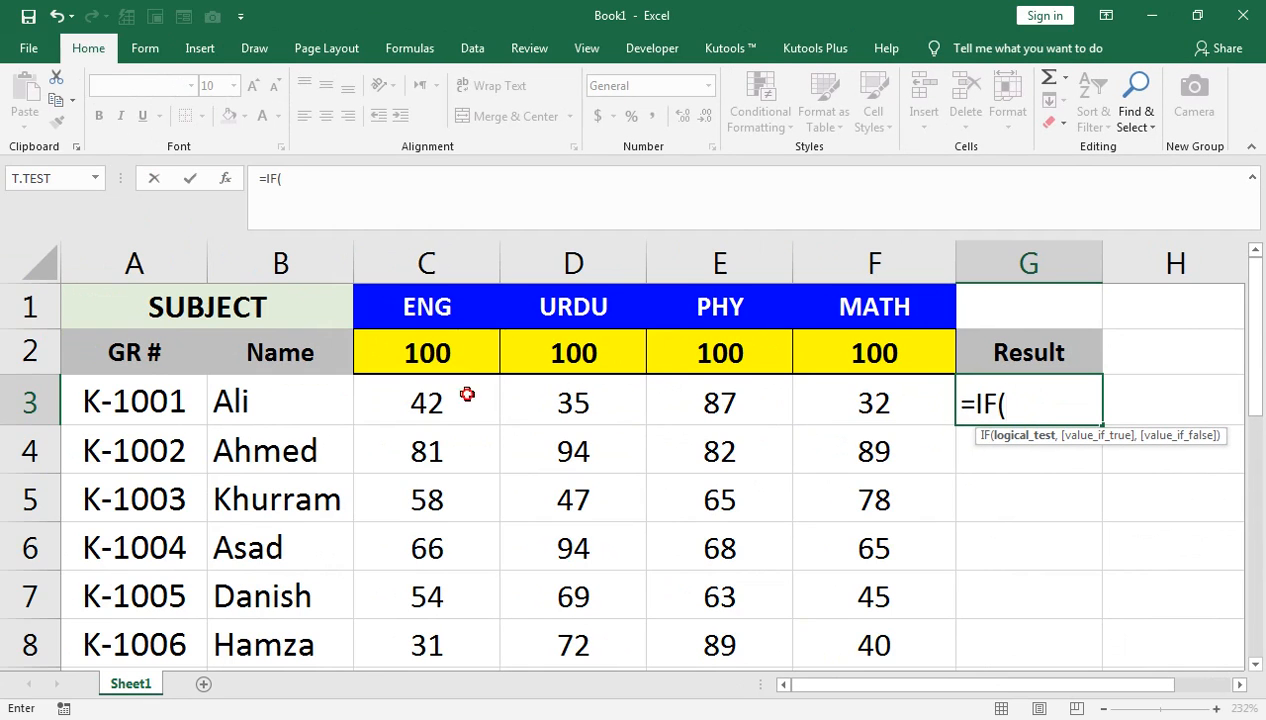
pyautogui.click(463, 391)
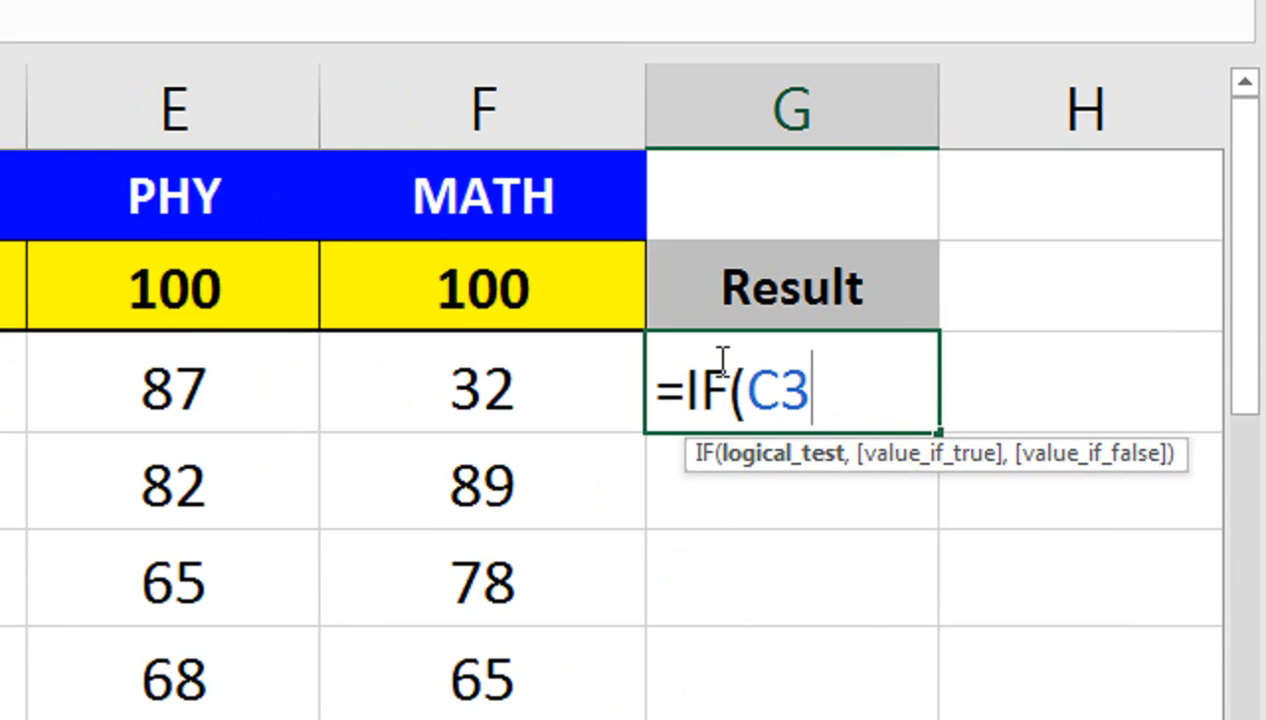
pyautogui.write('>=33')
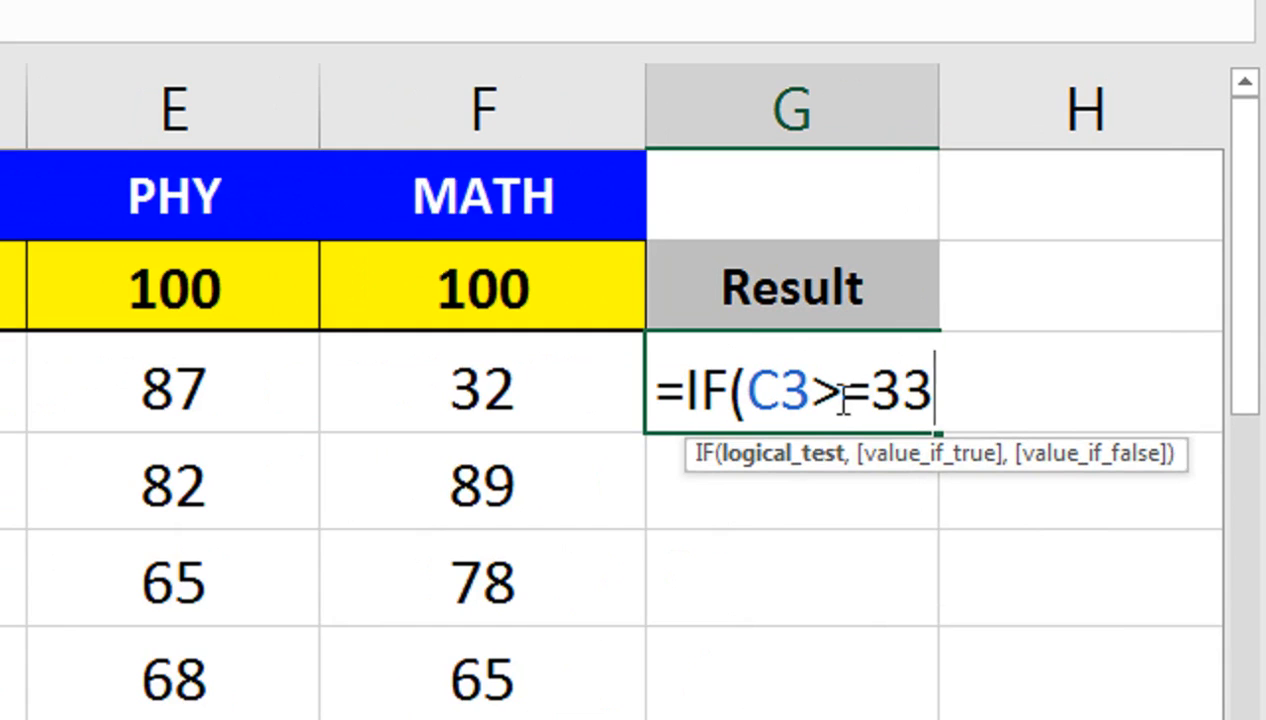
pyautogui.write(',IF')
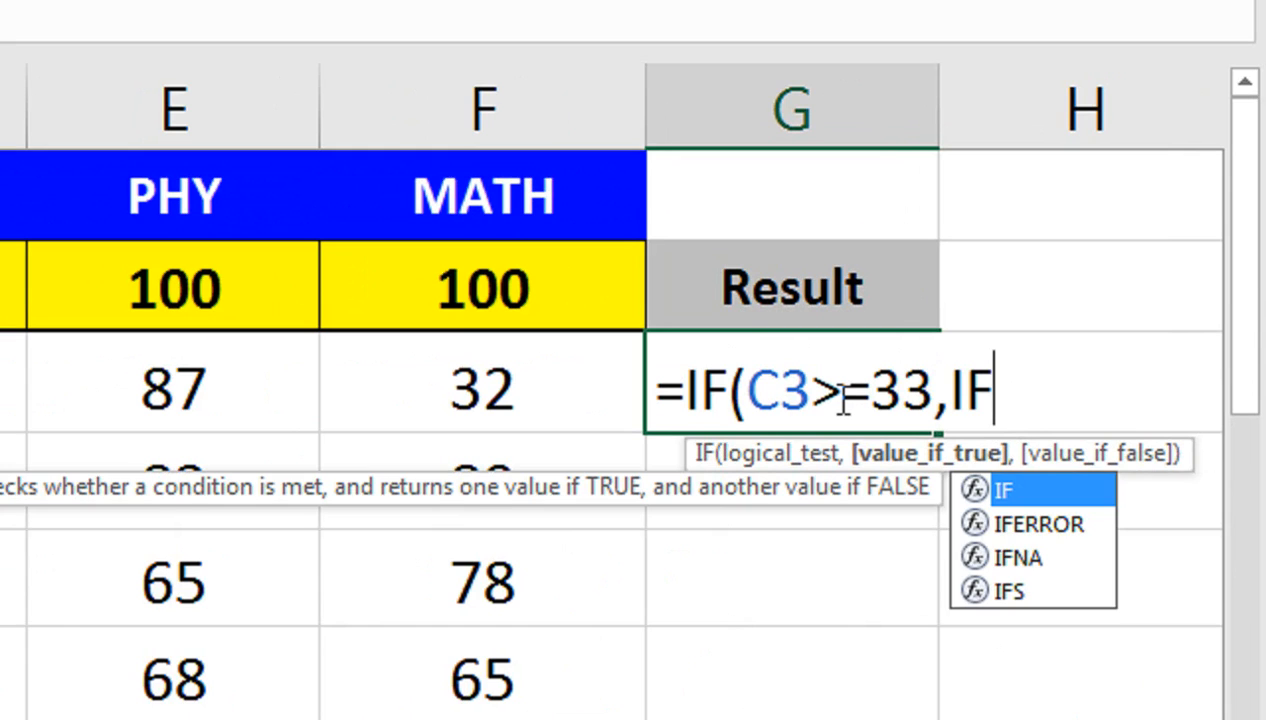
pyautogui.write('(')
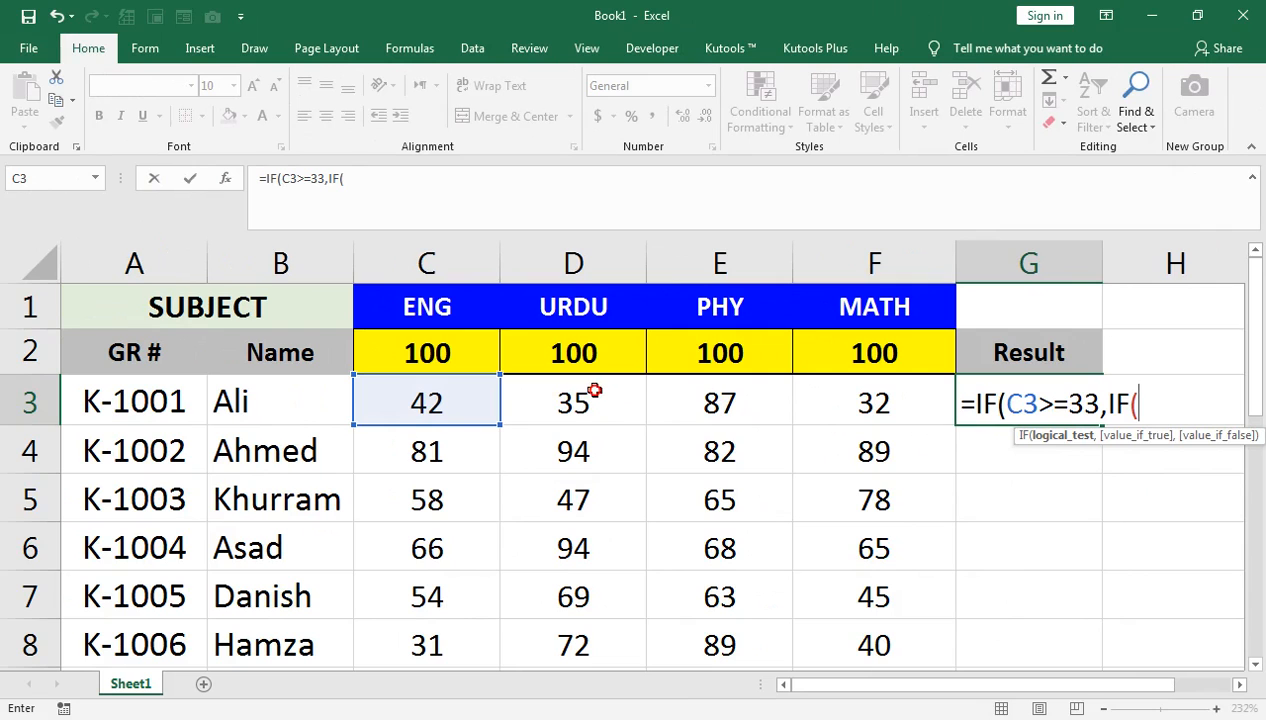
pyautogui.click(497, 388)
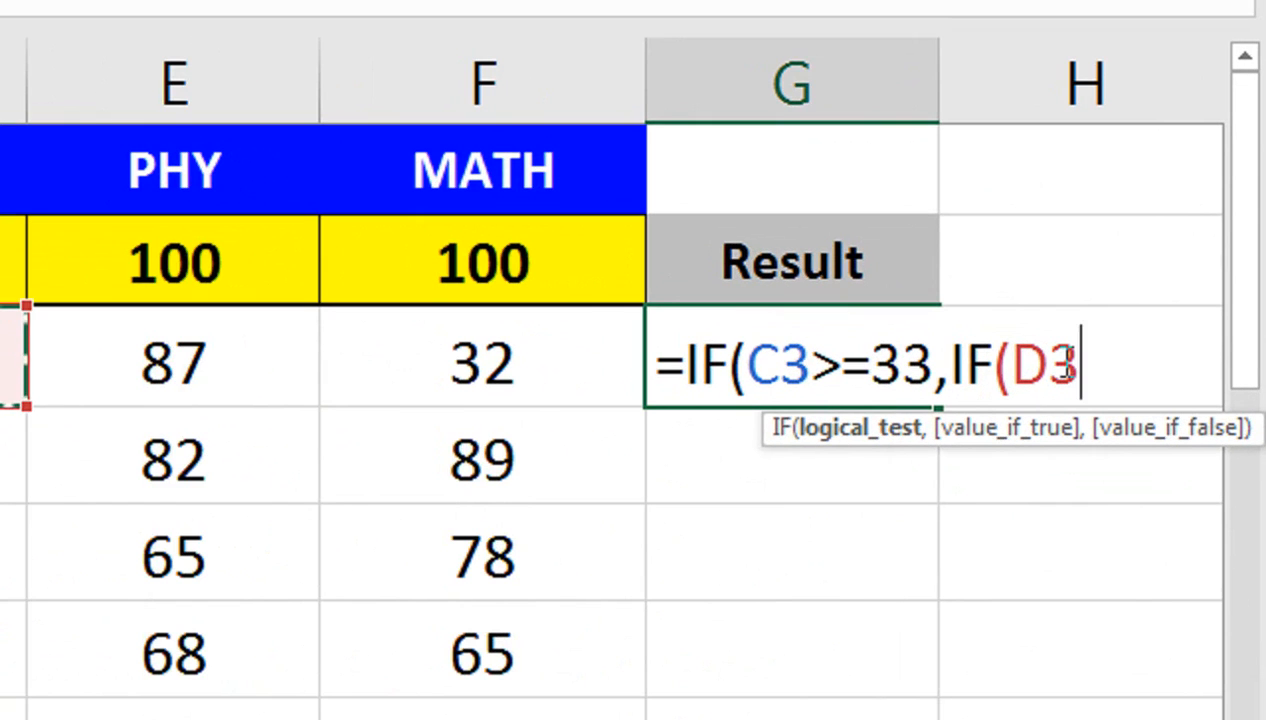
pyautogui.write('>=33')
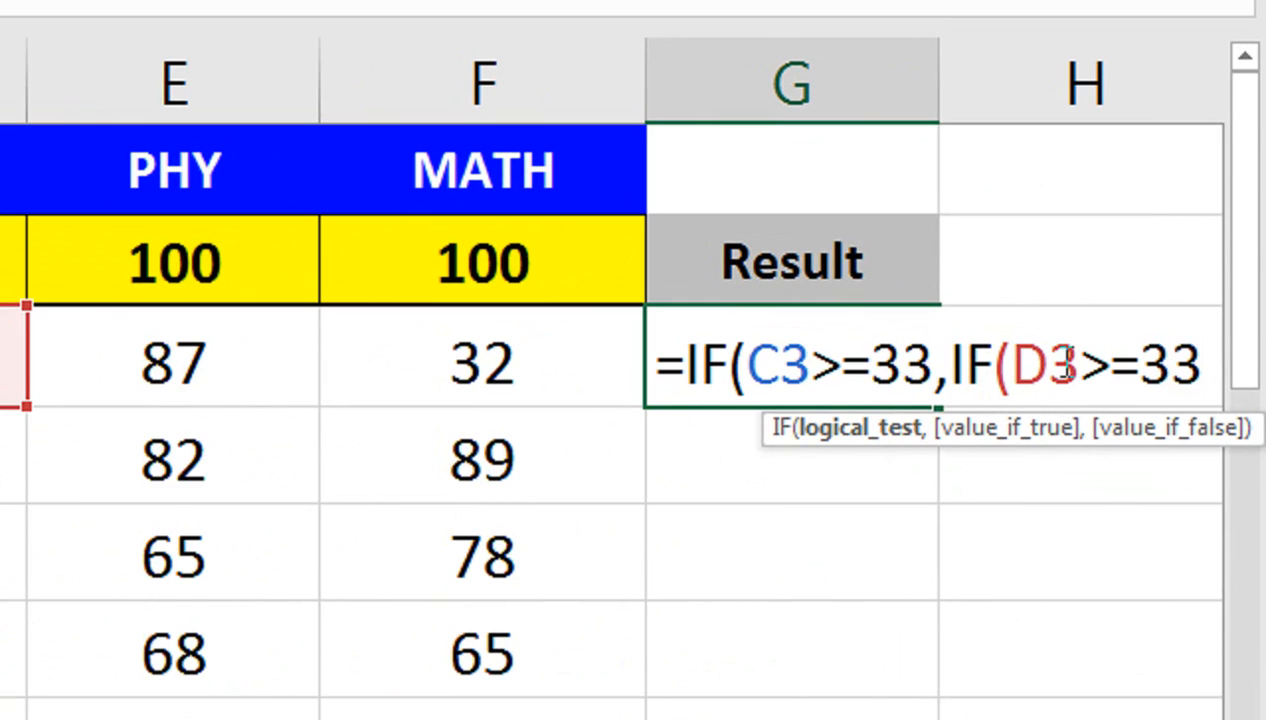
# Nest two more IF tests in the G3 formula, E3>=33 followed by F3>=33
pyautogui.write(',IF')
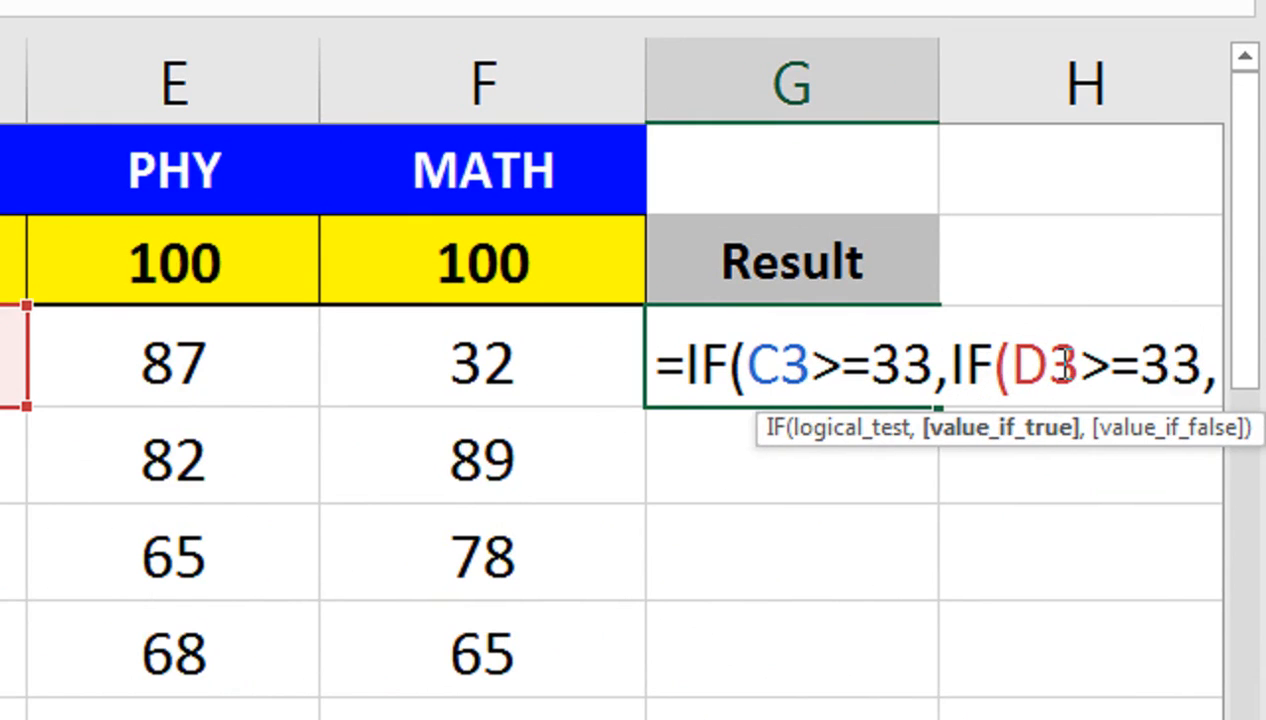
pyautogui.write('(')
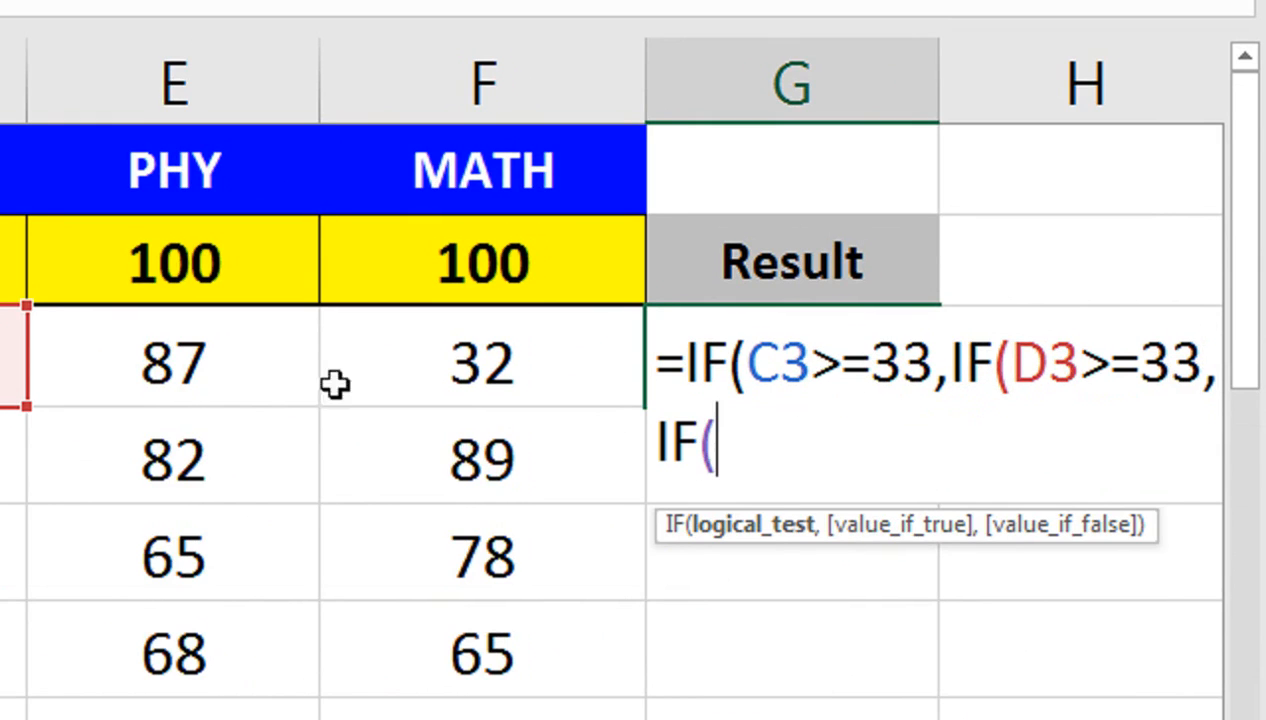
pyautogui.click(255, 362)
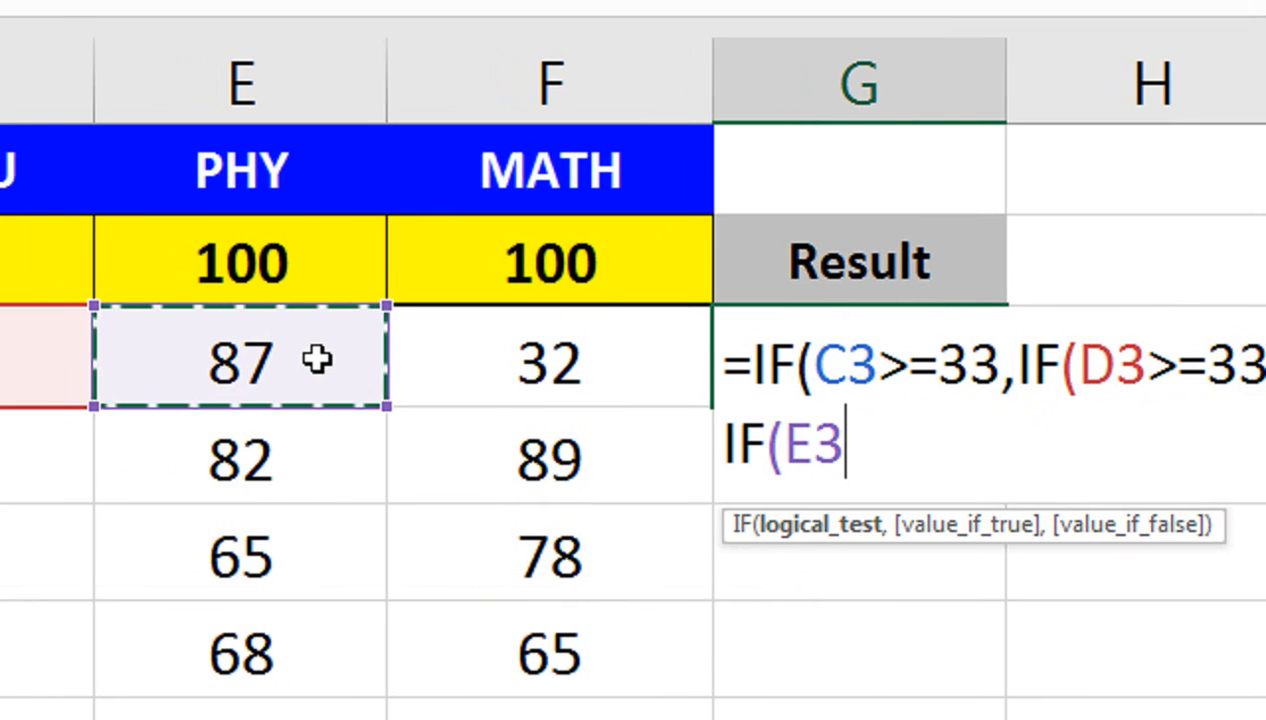
pyautogui.write('>=')
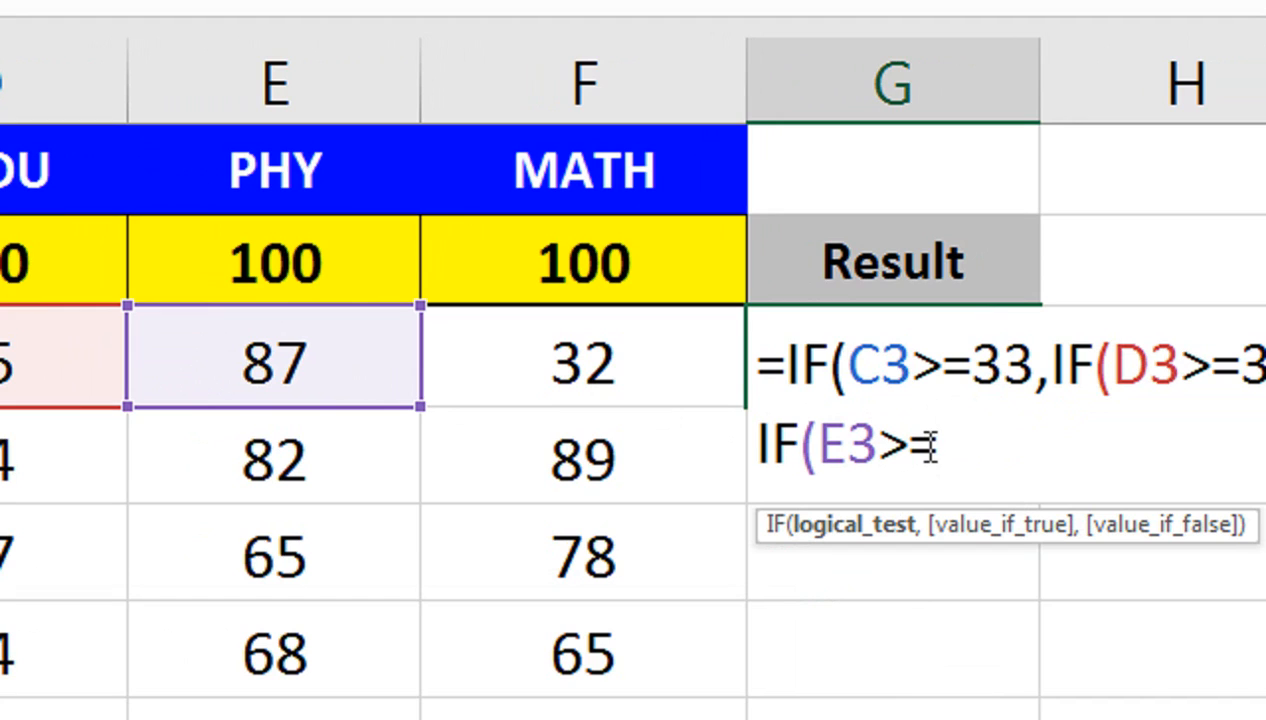
pyautogui.write('33,IF(')
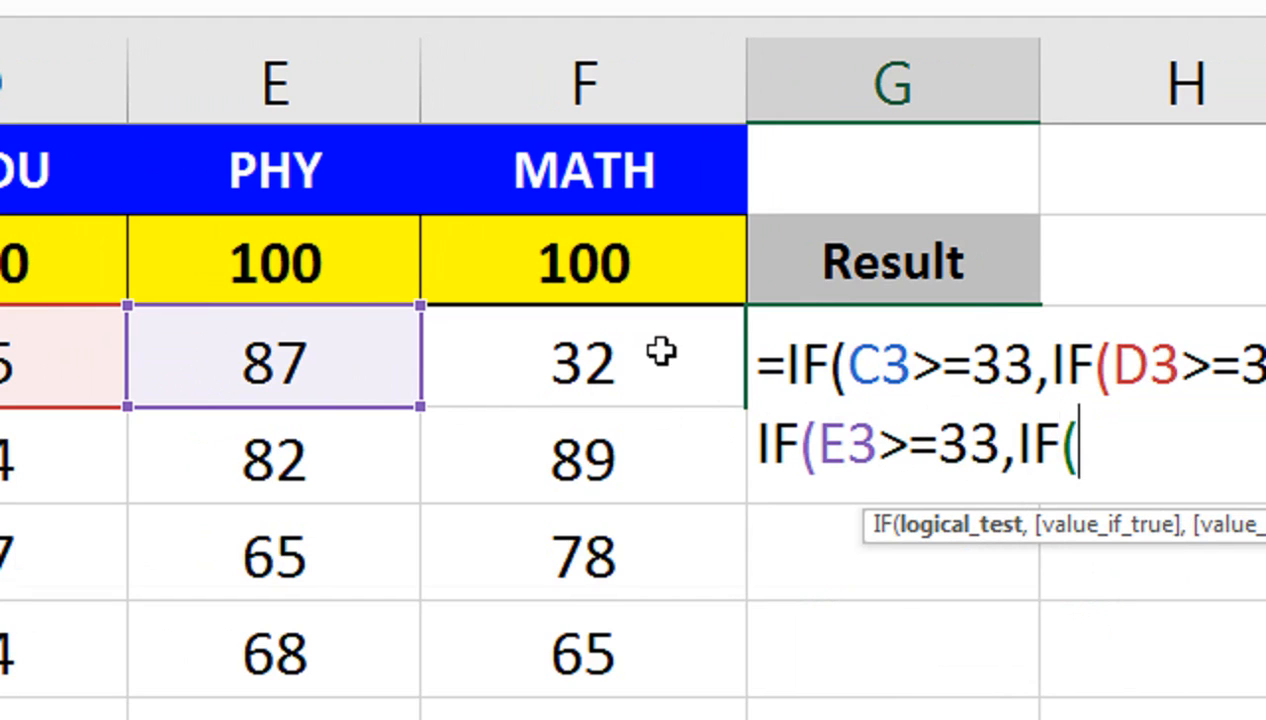
pyautogui.click(661, 352)
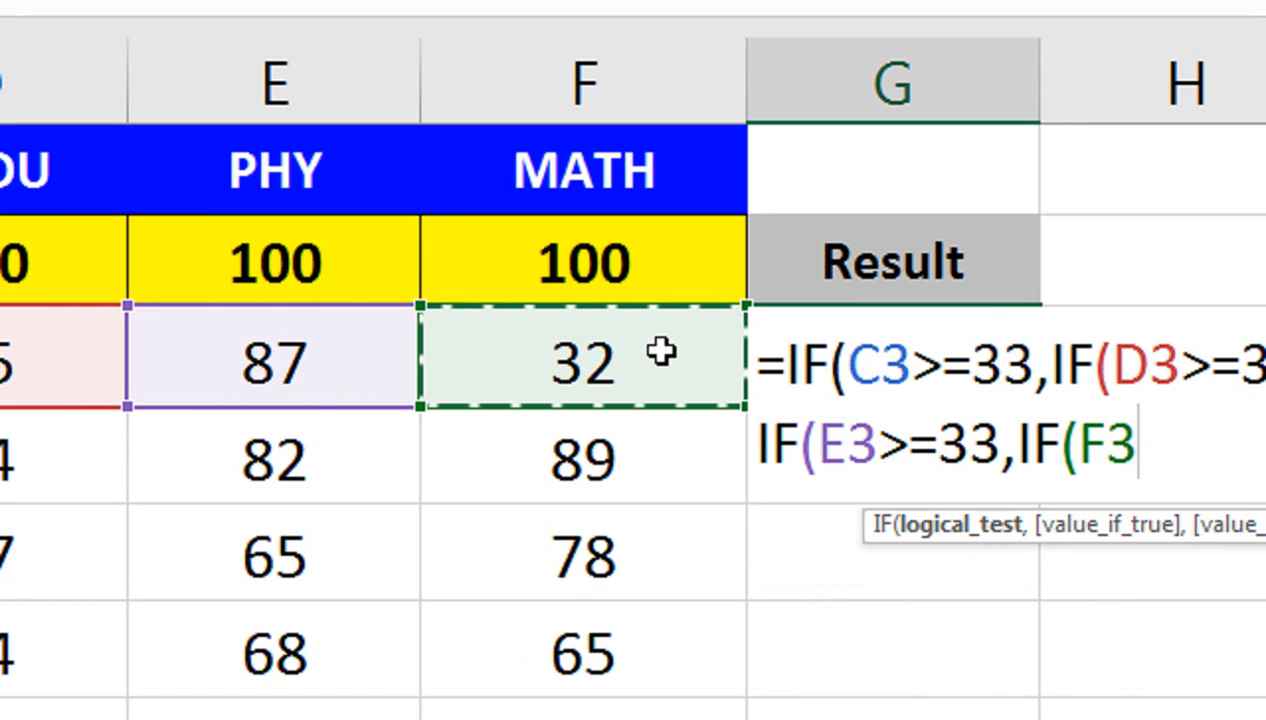
pyautogui.write('>=')
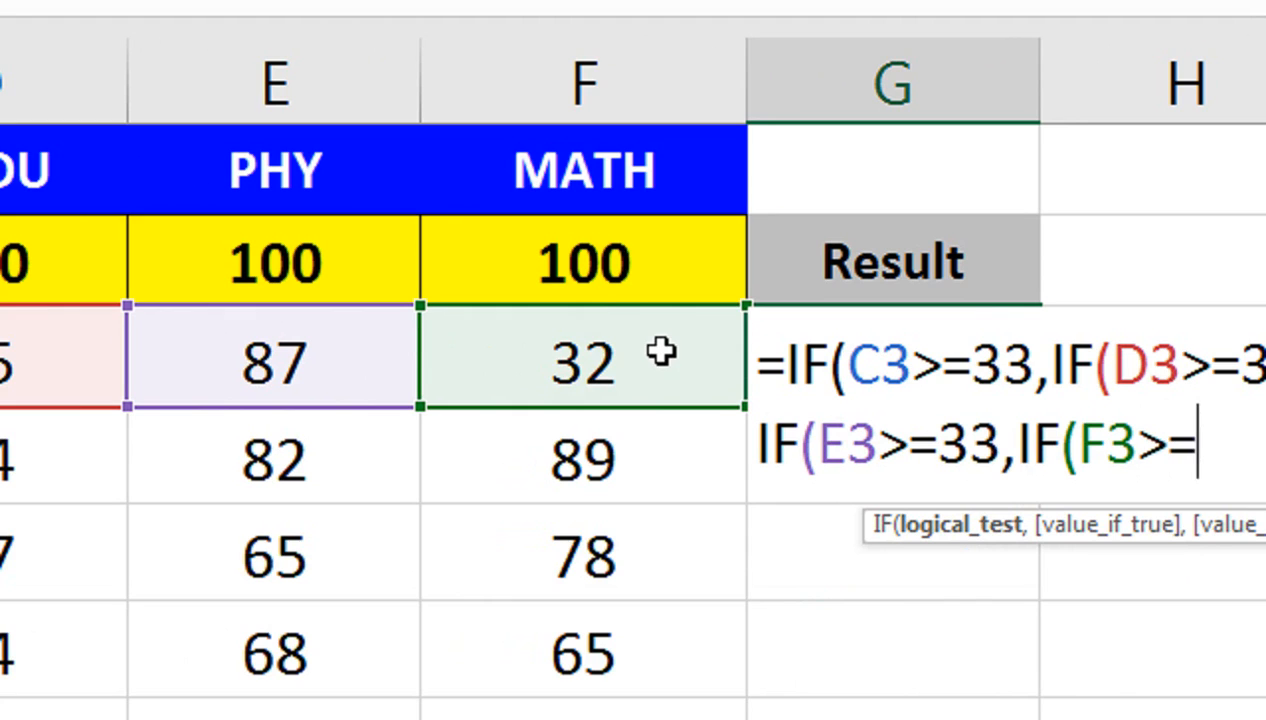
pyautogui.write('33')
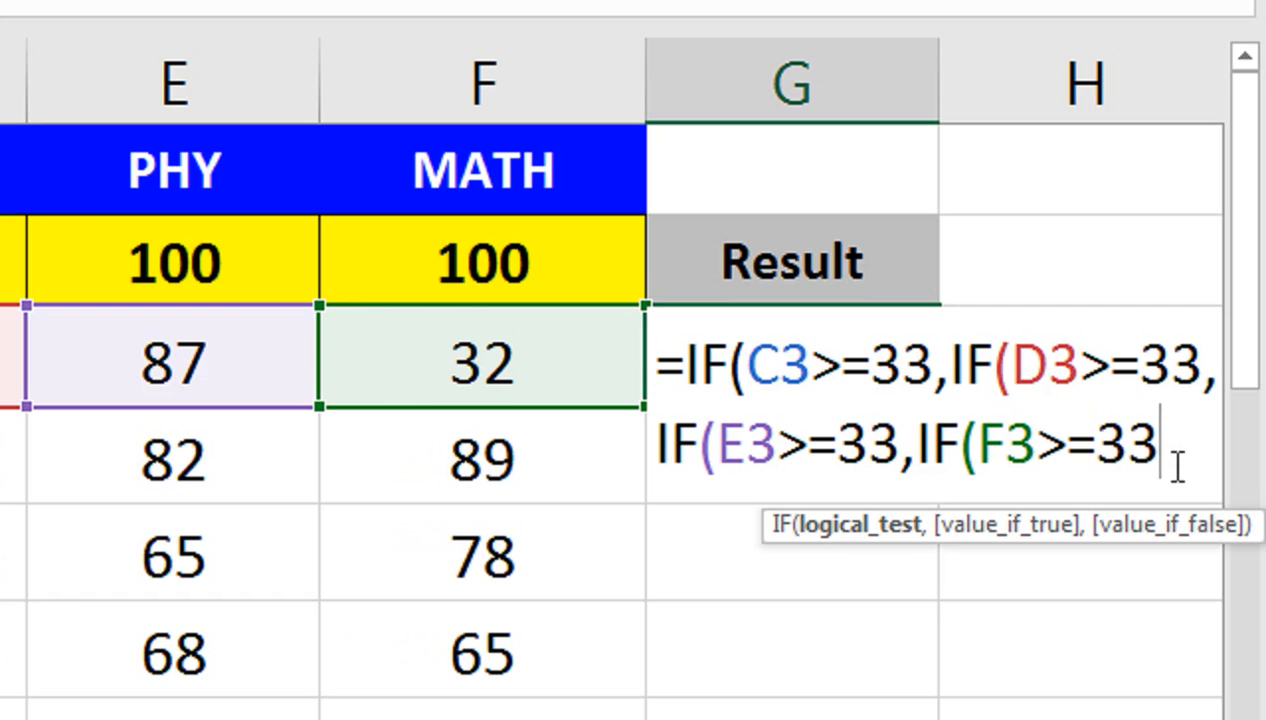
# Give the F3 test the results "PASS" if true and "MATH FAIL" if false, and close the innermost IF
pyautogui.write(',')
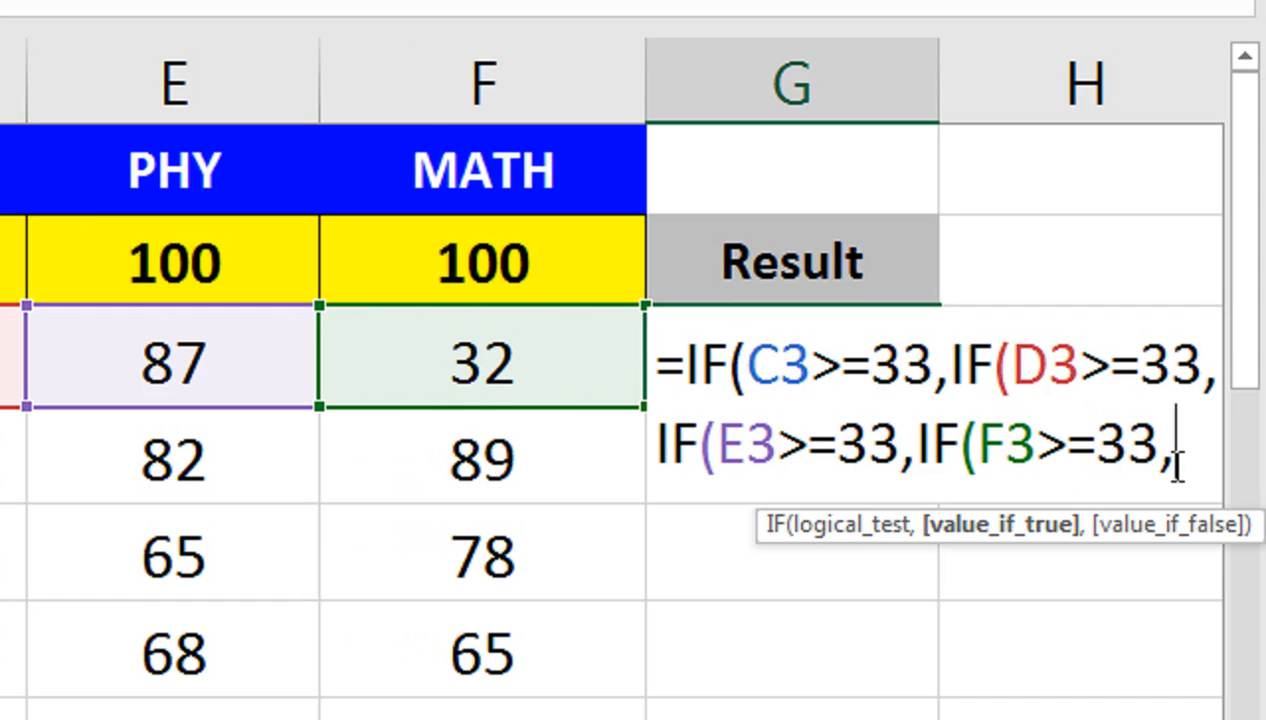
pyautogui.write('"PA')
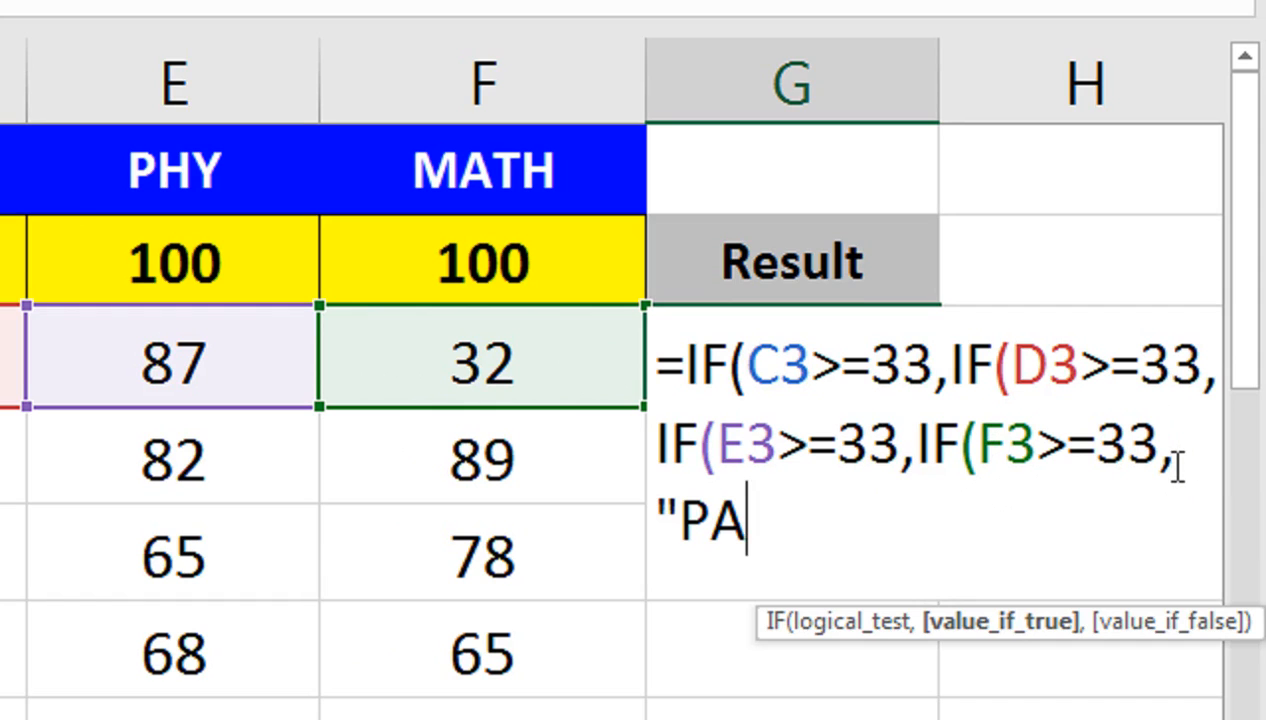
pyautogui.write('SS')
pyautogui.write('",')
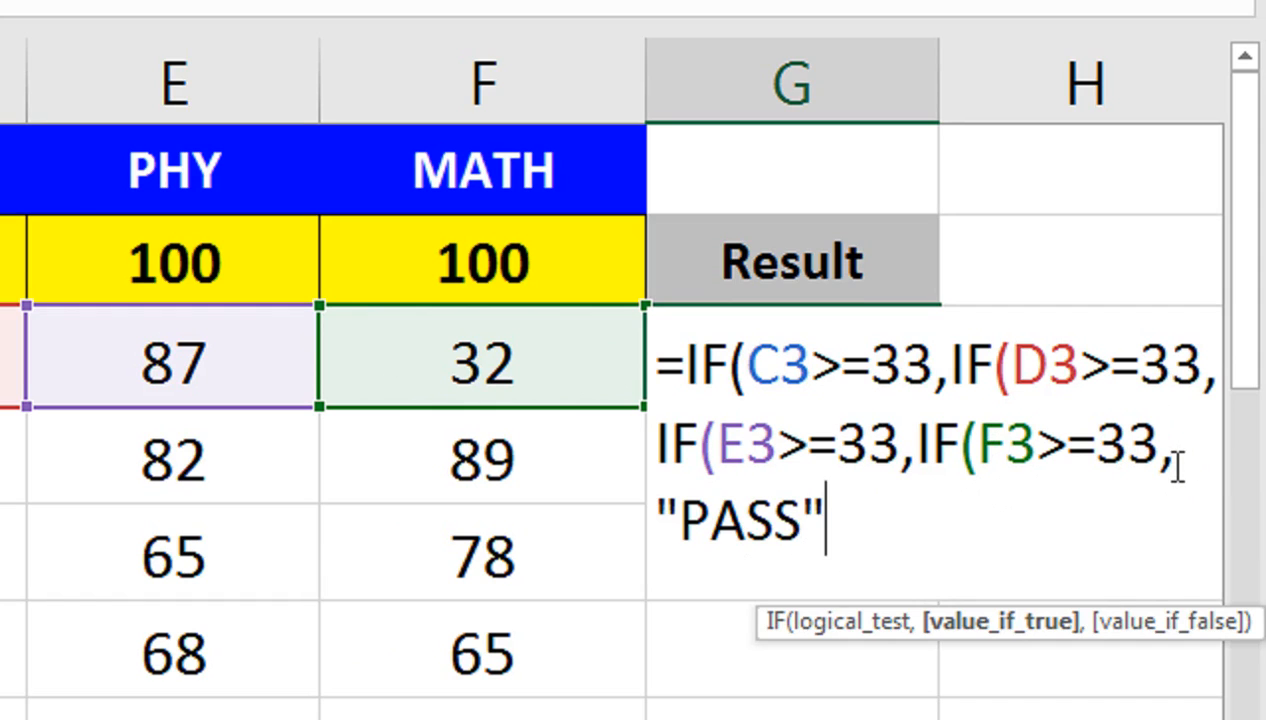
pyautogui.write('"')
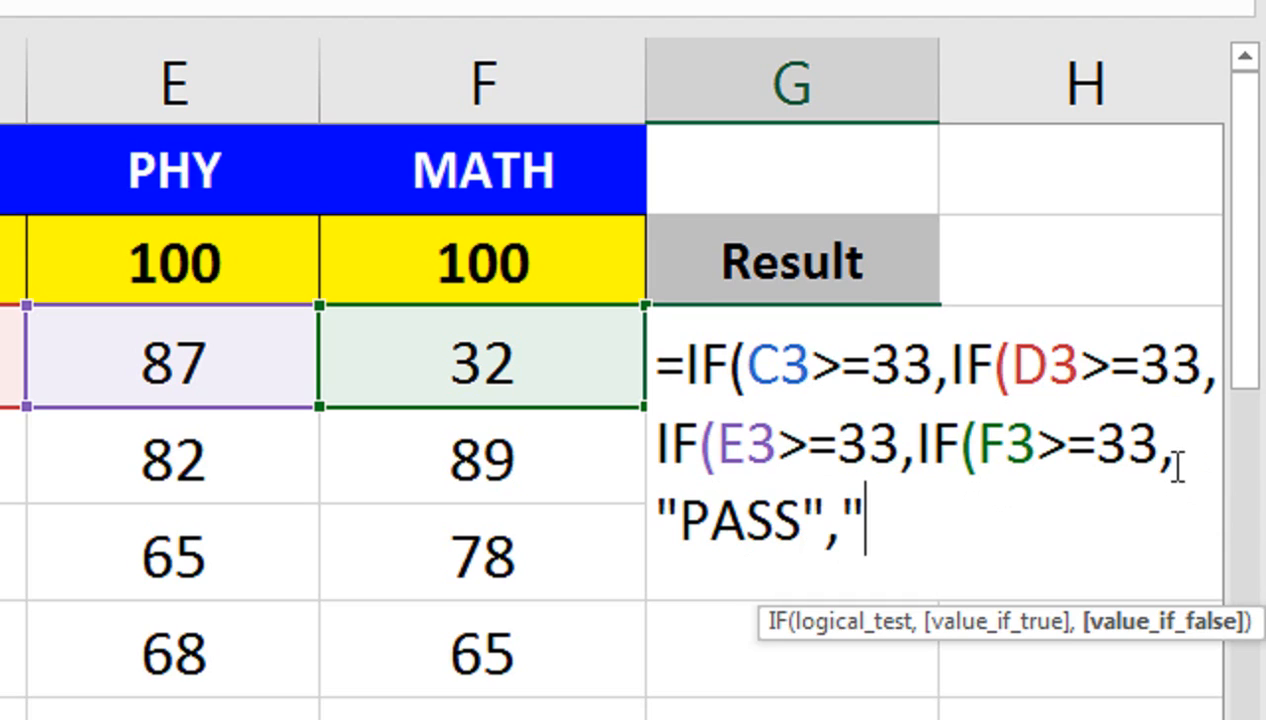
pyautogui.write('MAT')
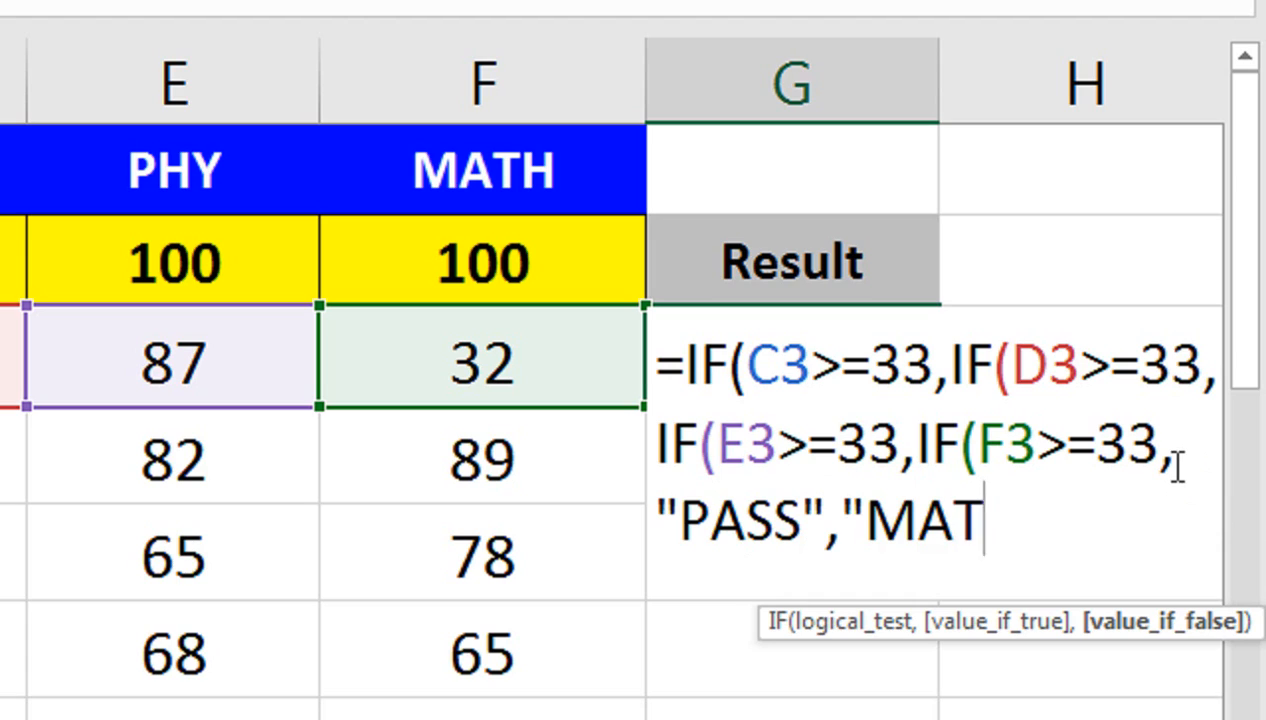
pyautogui.write('H F')
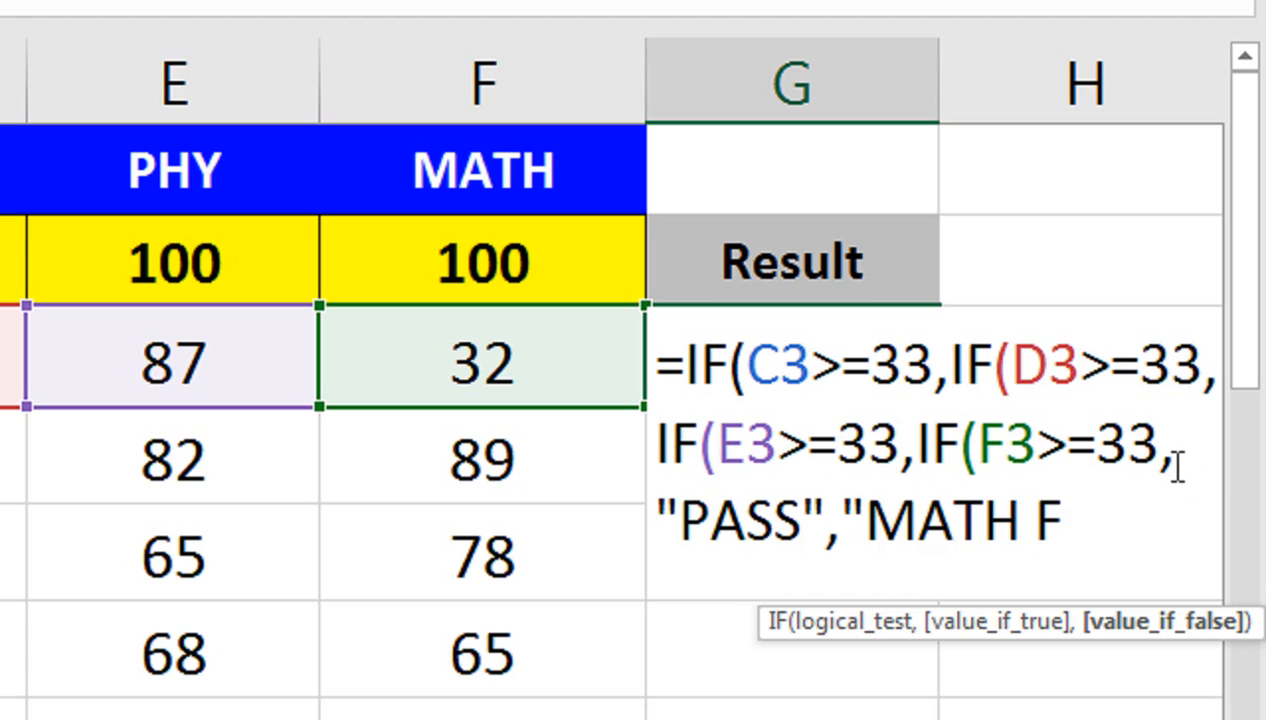
pyautogui.write('AI')
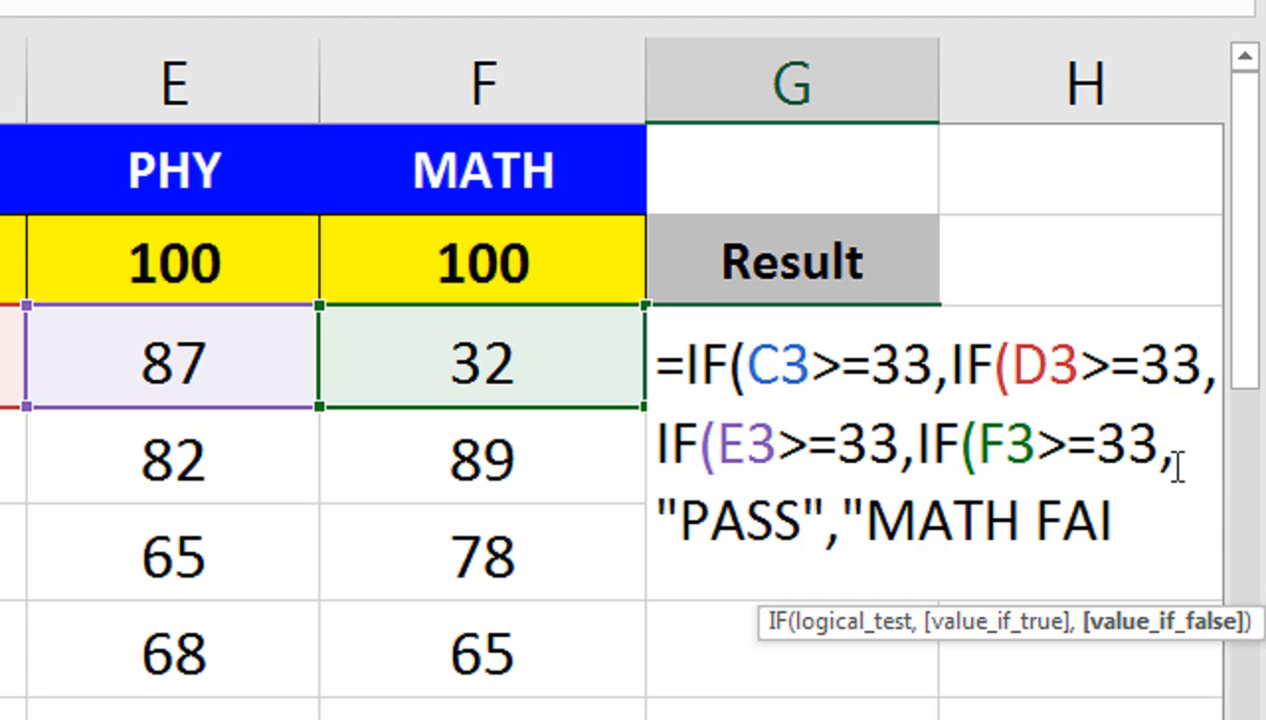
pyautogui.write('L')
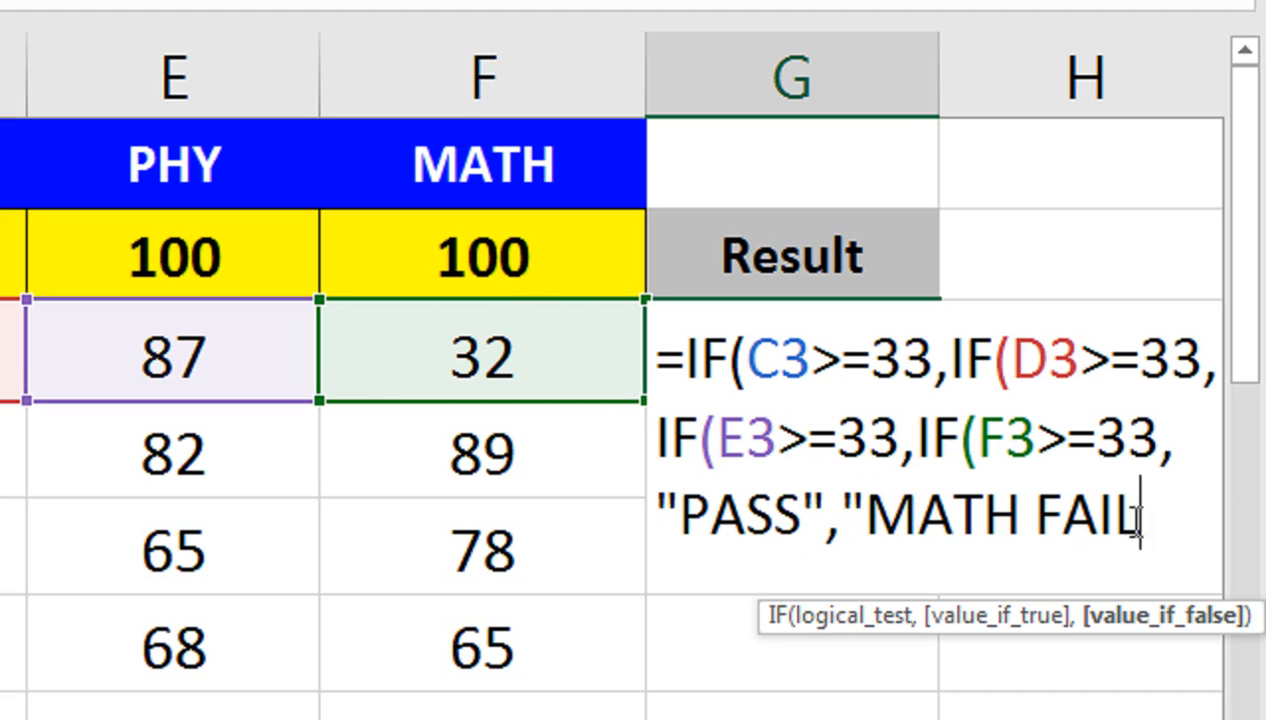
pyautogui.write('")')
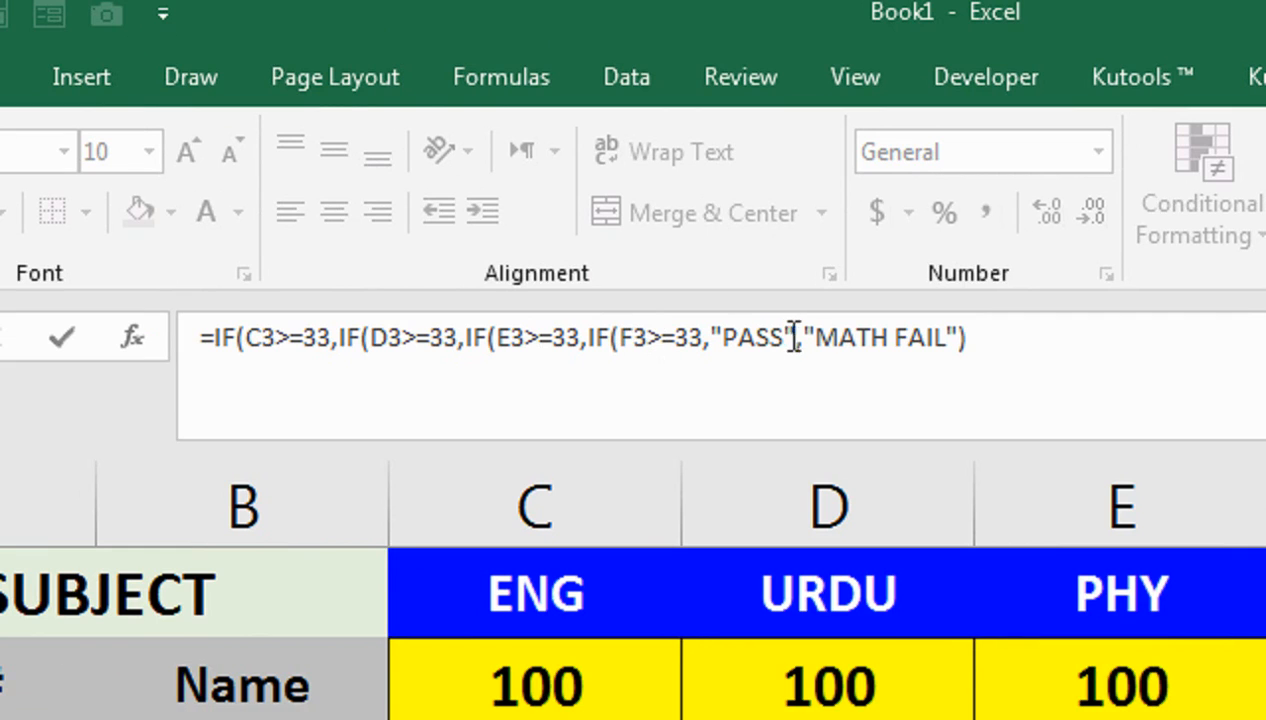
# Add "PHY FAIL" as the false result of the E3 test and "URDU FAIL" for the D3 test, closing each IF
pyautogui.click(999, 340)
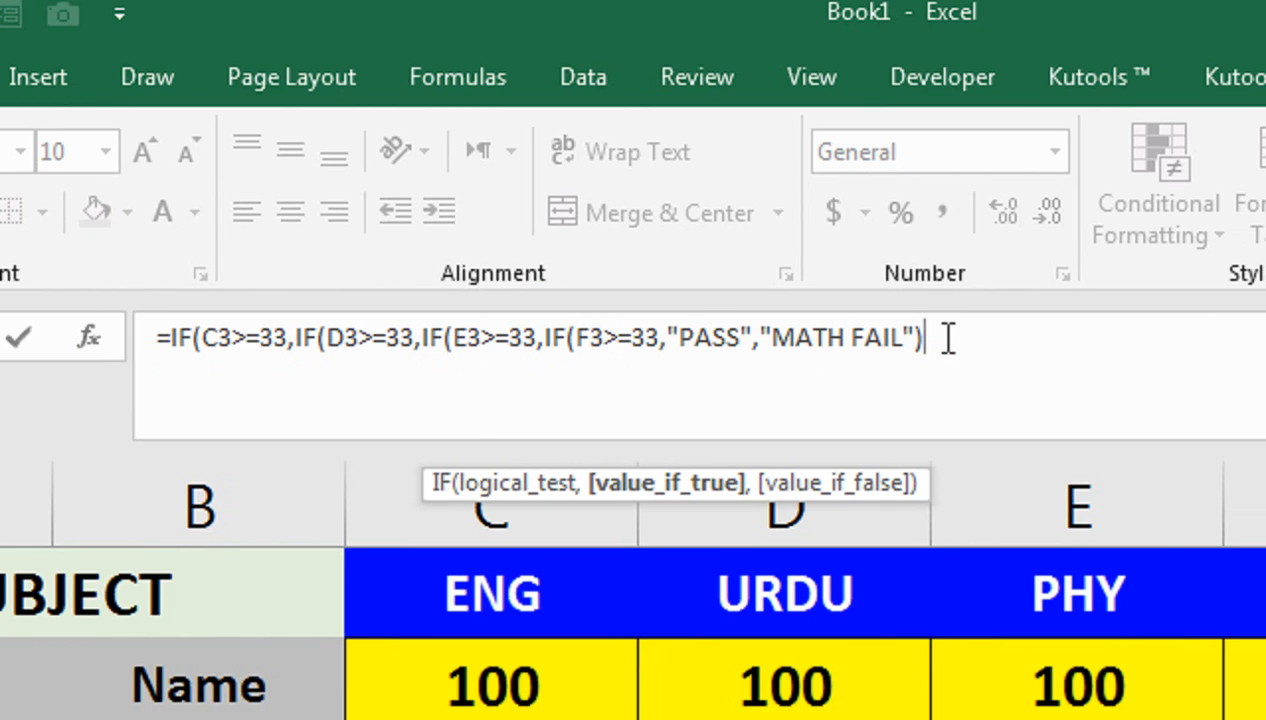
pyautogui.write(',')
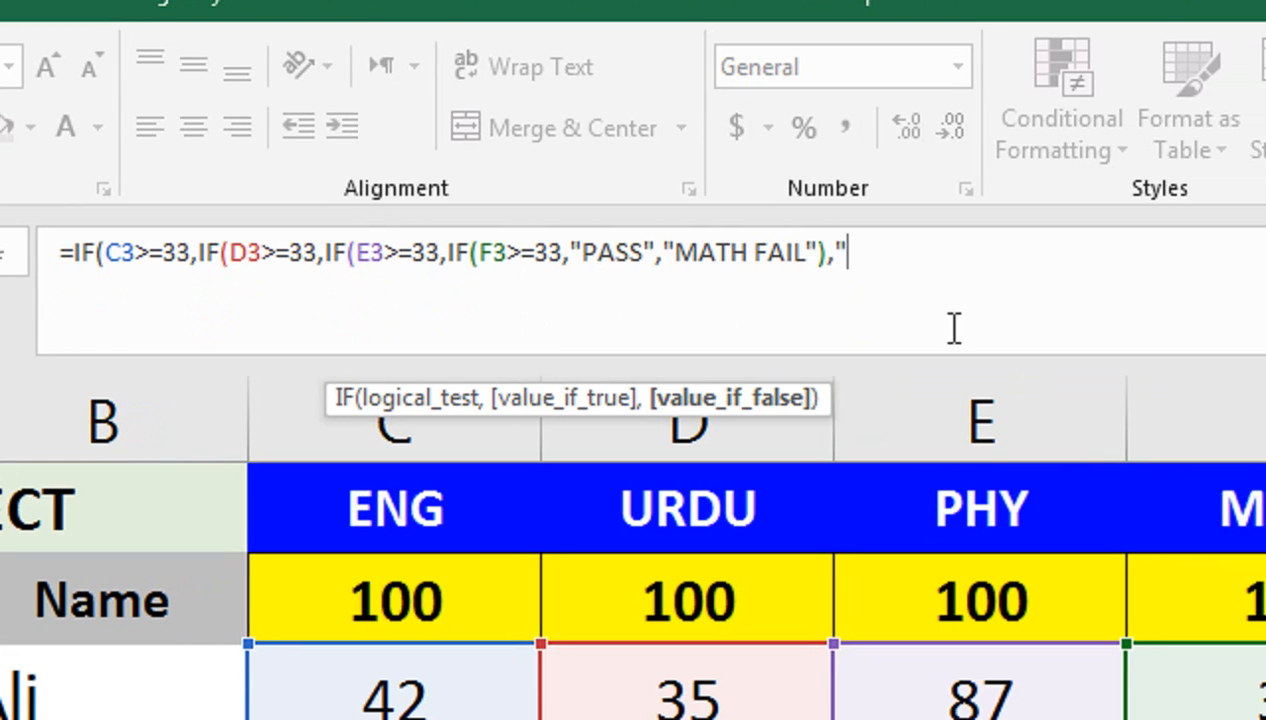
pyautogui.write('"PHY FAIL')
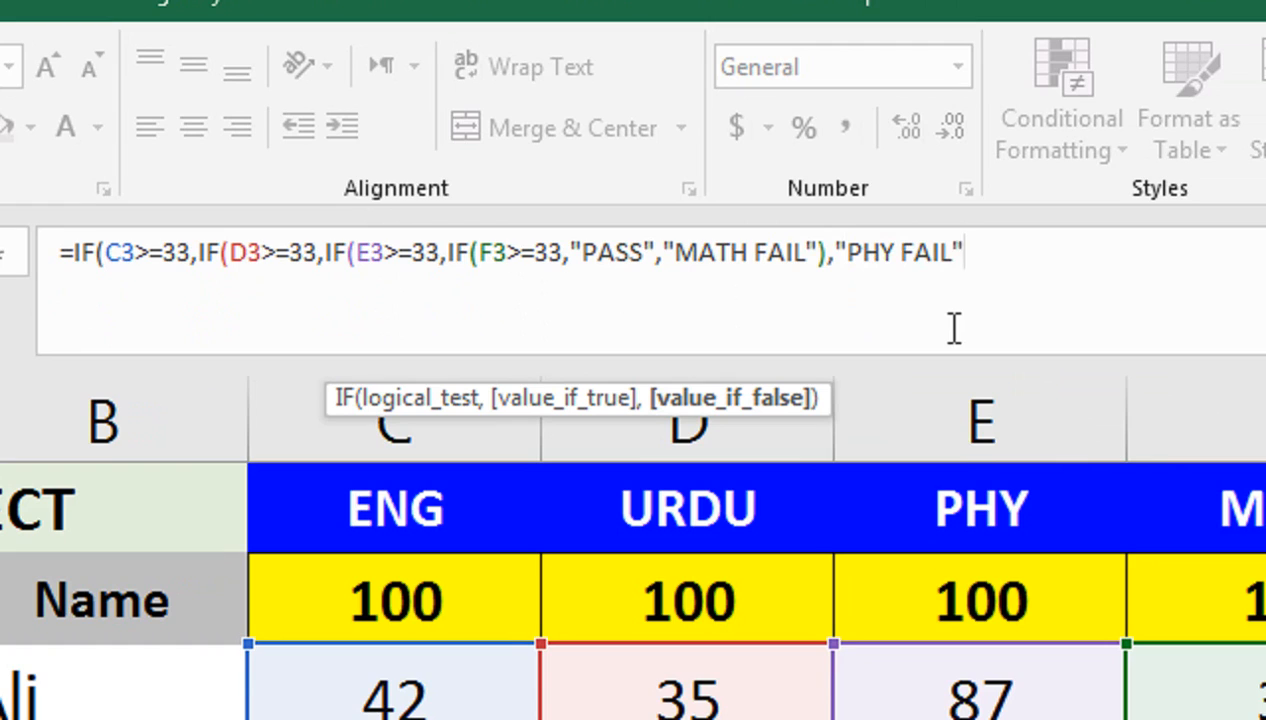
pyautogui.write('")')
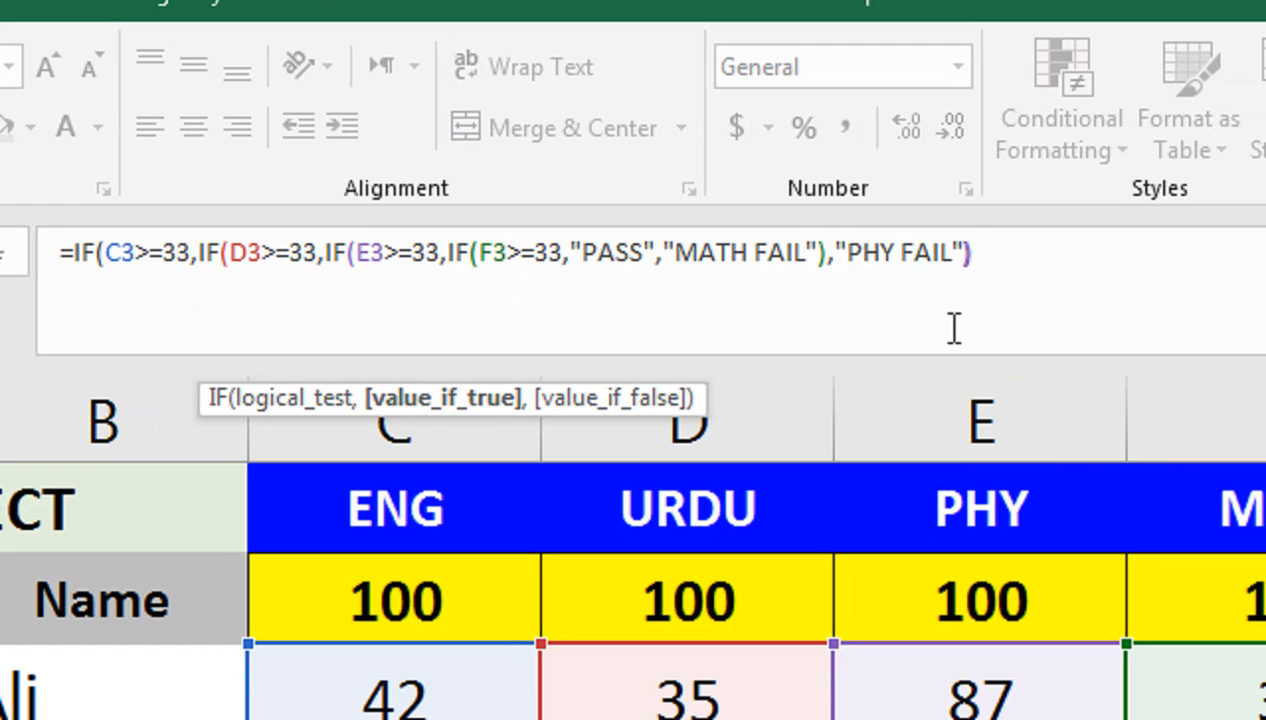
pyautogui.write(',')
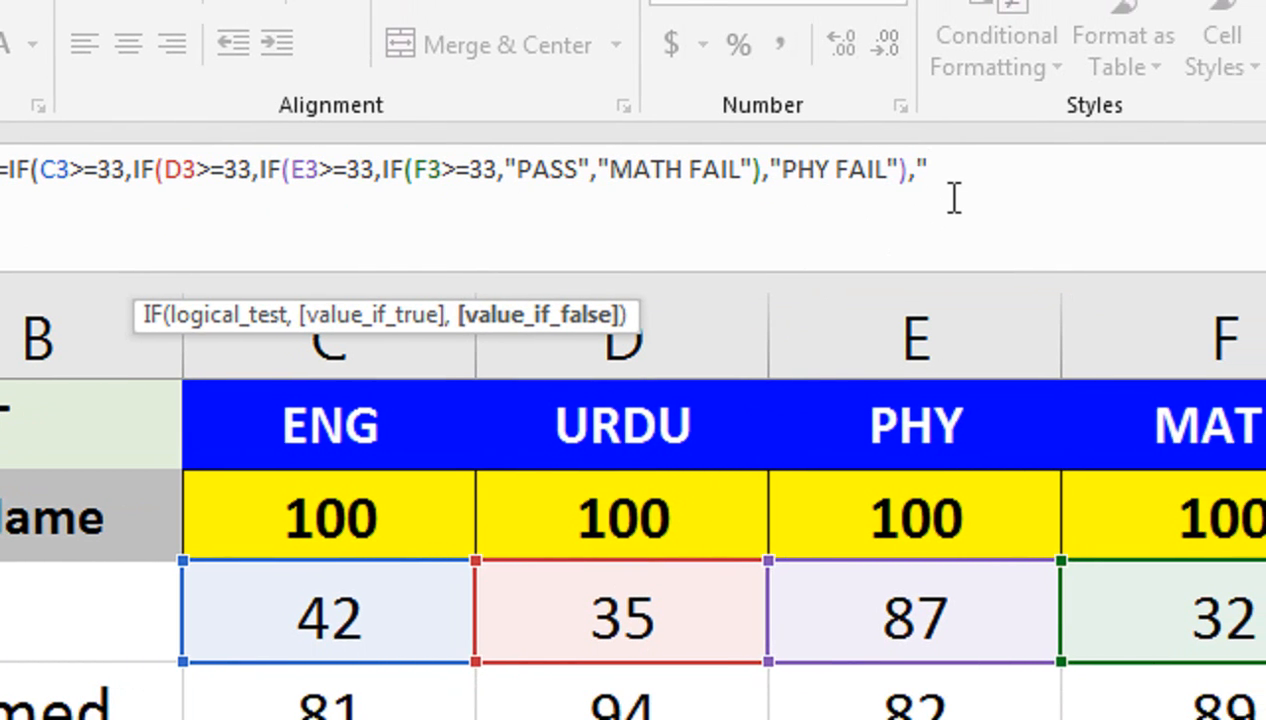
pyautogui.write('URDU F')
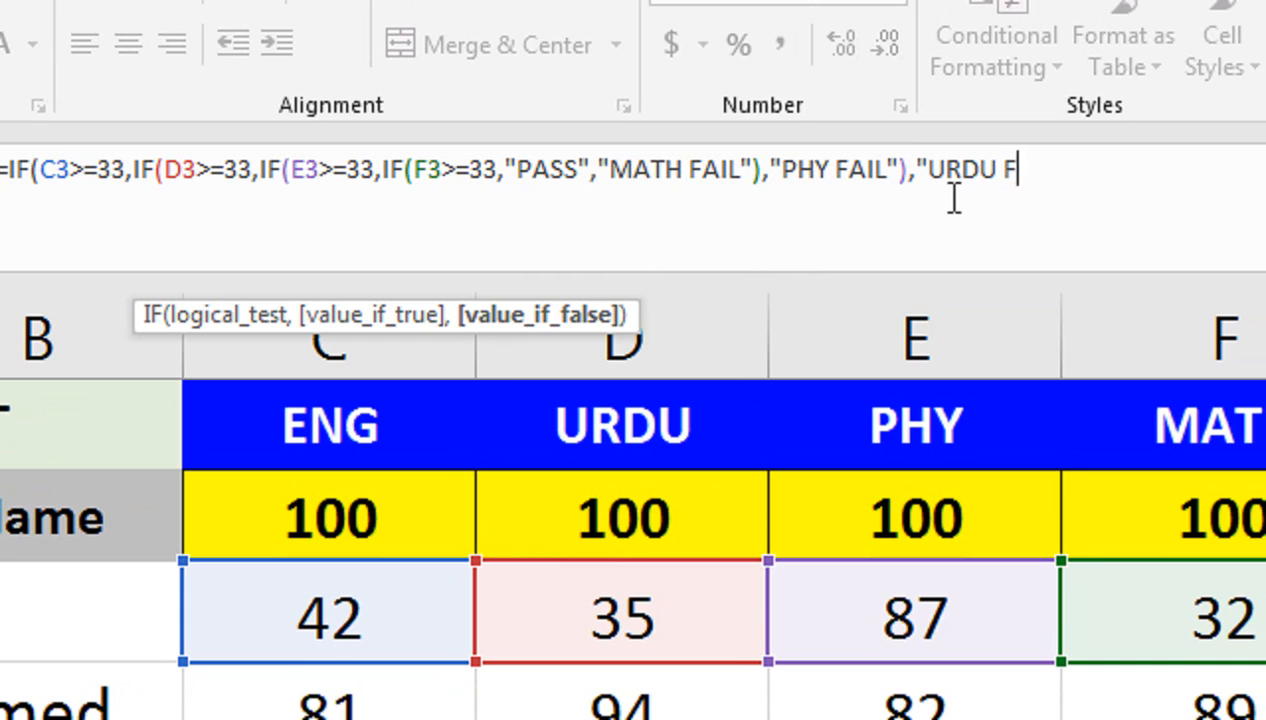
pyautogui.write('AIL"),"')
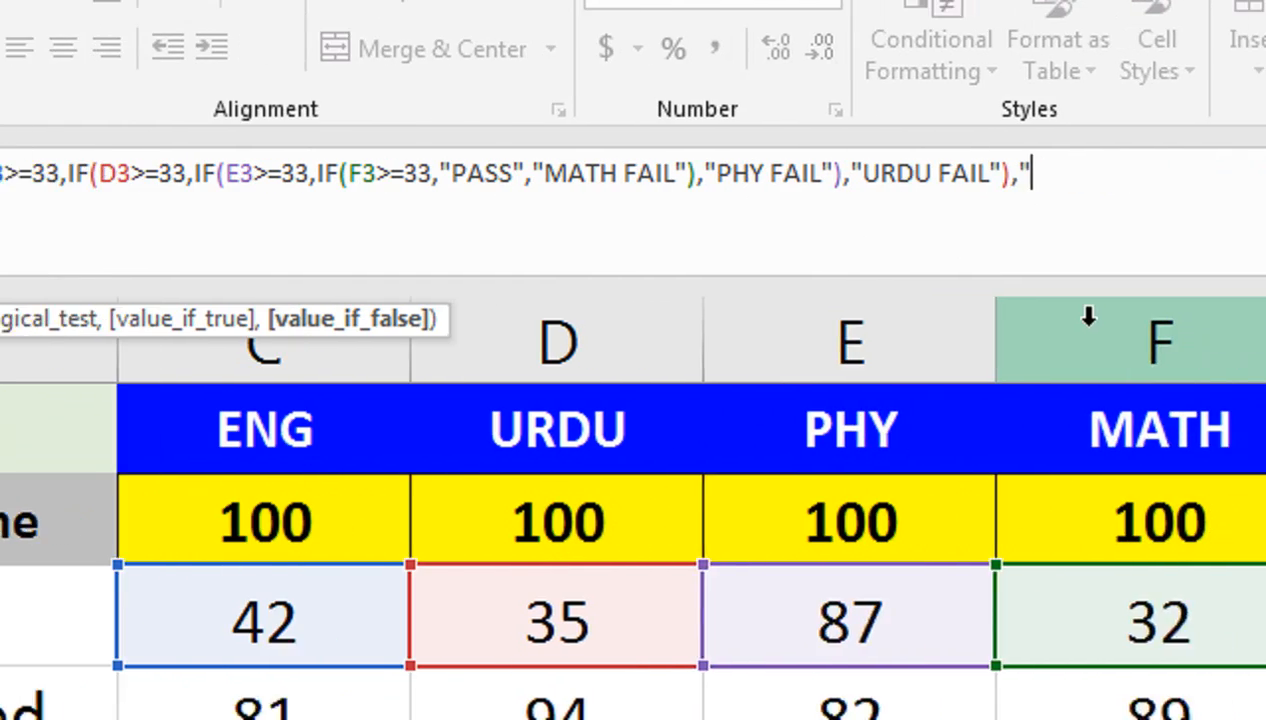
# Finish the formula with "ENG FAIL" as the C3 test's false result, commit it accepting the proposed correction, and reselect G3
pyautogui.write('ENG FAIL)')
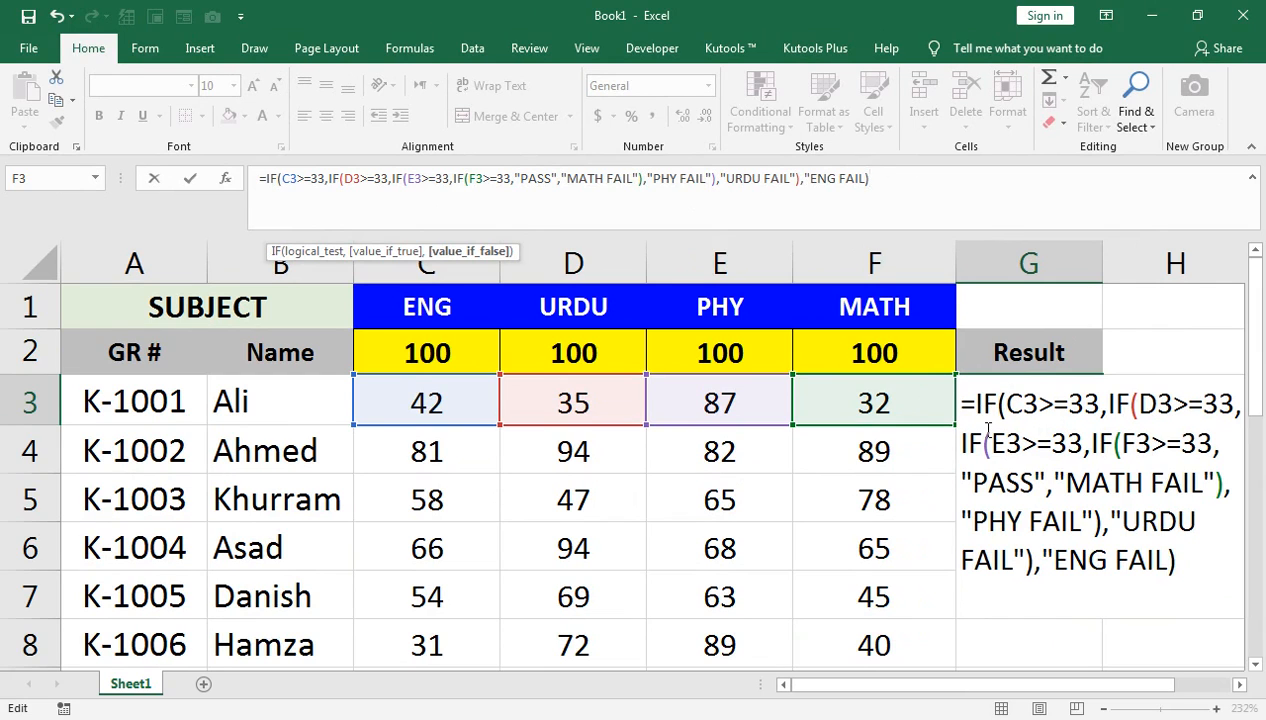
pyautogui.press('Return')
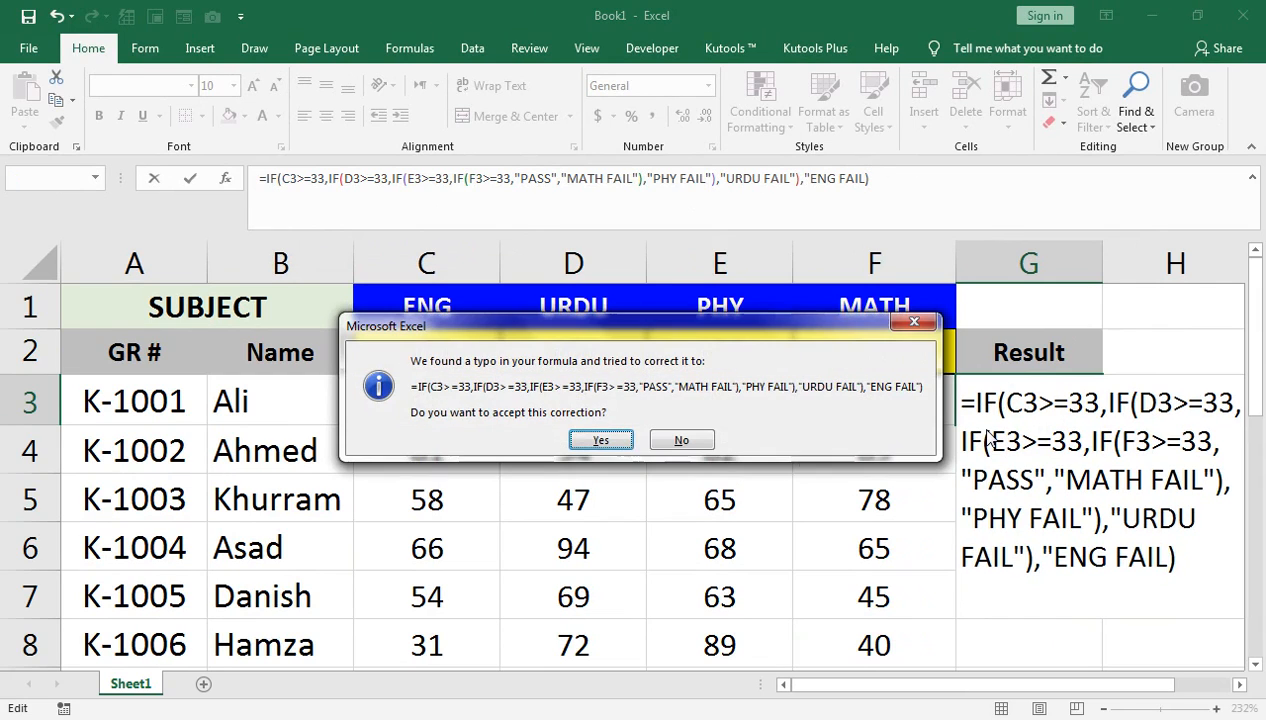
pyautogui.click(600, 438)
pyautogui.click(1025, 405)
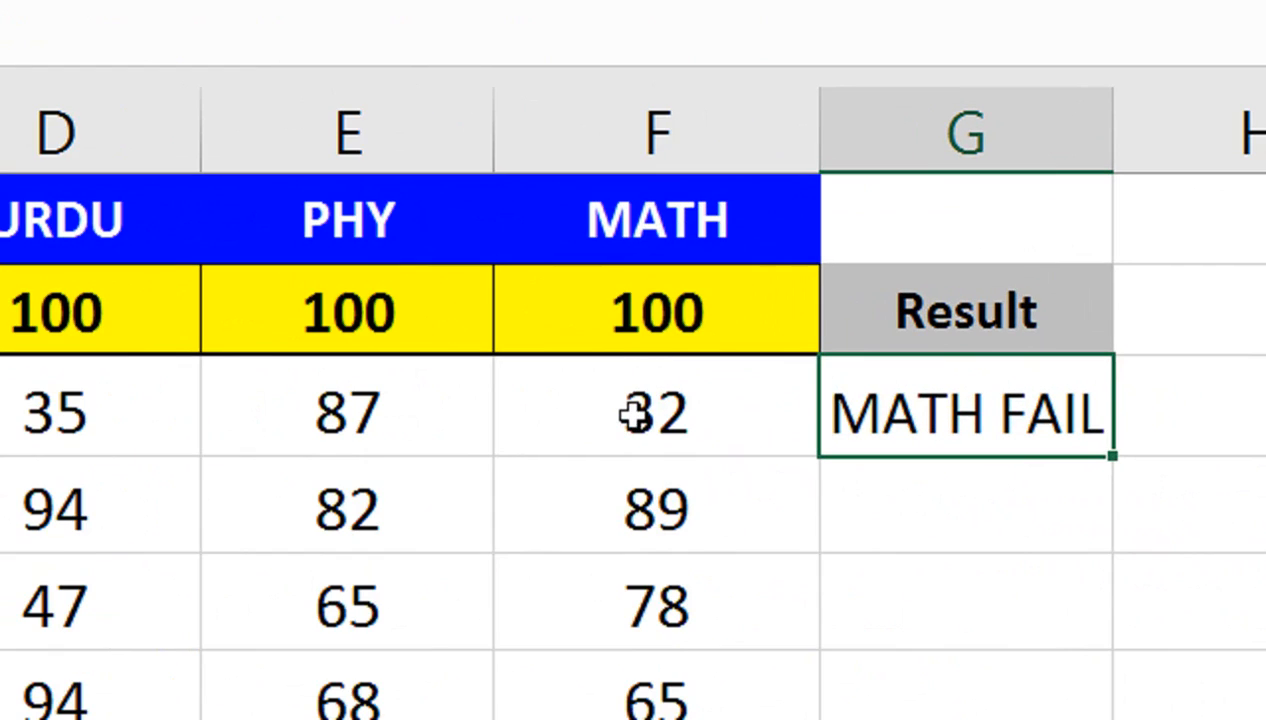
# Change the MATH mark in F3 to 34
pyautogui.click(644, 390)
pyautogui.write('34')
pyautogui.press('Return')
# Change the ENG mark in C3 to 30 to test the result formula
pyautogui.press('Up')
pyautogui.press('Left')
pyautogui.press('Left')
pyautogui.press('Left')
pyautogui.press('Right')
pyautogui.write('30')
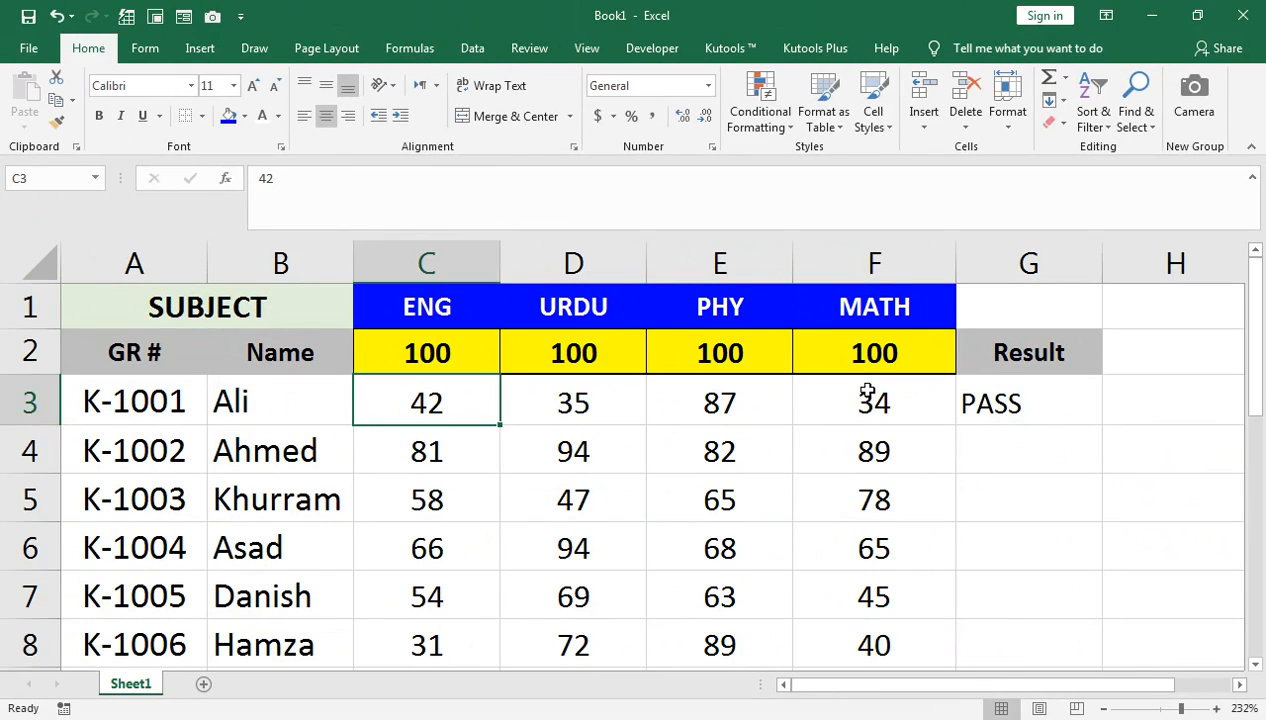
pyautogui.press('Return')
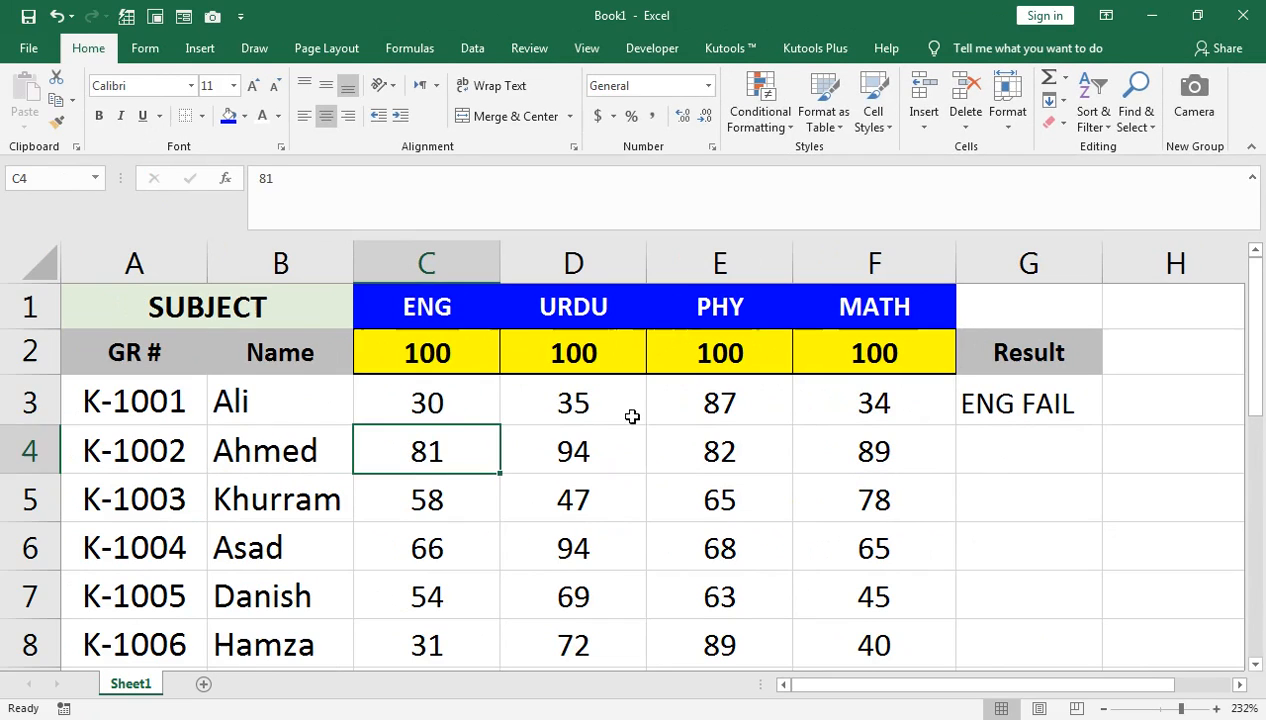
# Set the row 3 marks to 35 for ENG and 31 for URDU
pyautogui.click(447, 417)
pyautogui.click(447, 417)
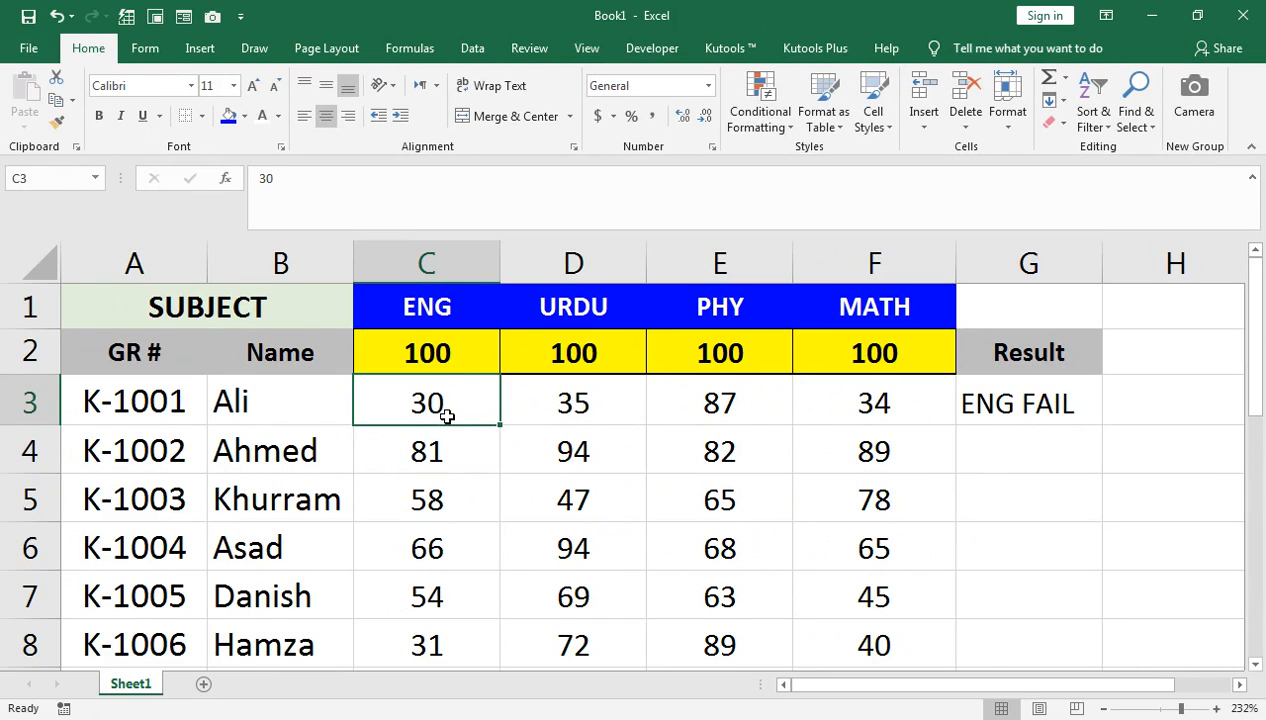
pyautogui.write('35')
pyautogui.press('Tab')
pyautogui.write('31')
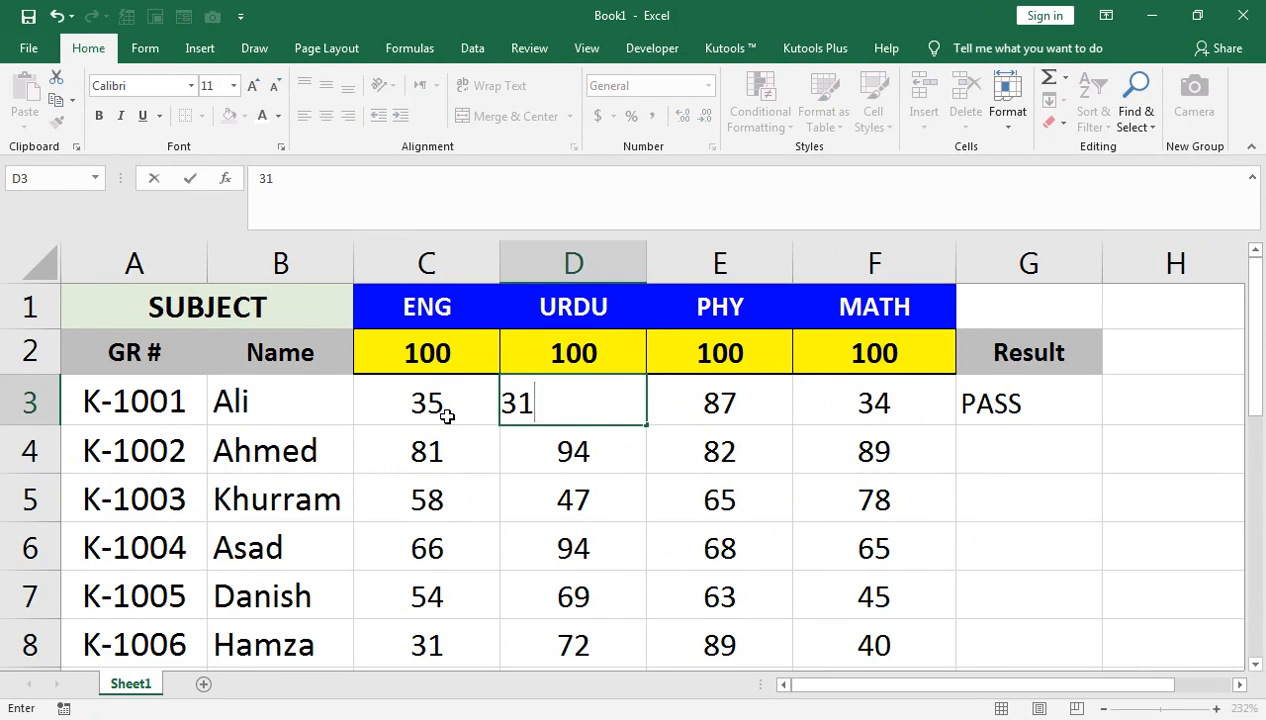
pyautogui.press('Tab')
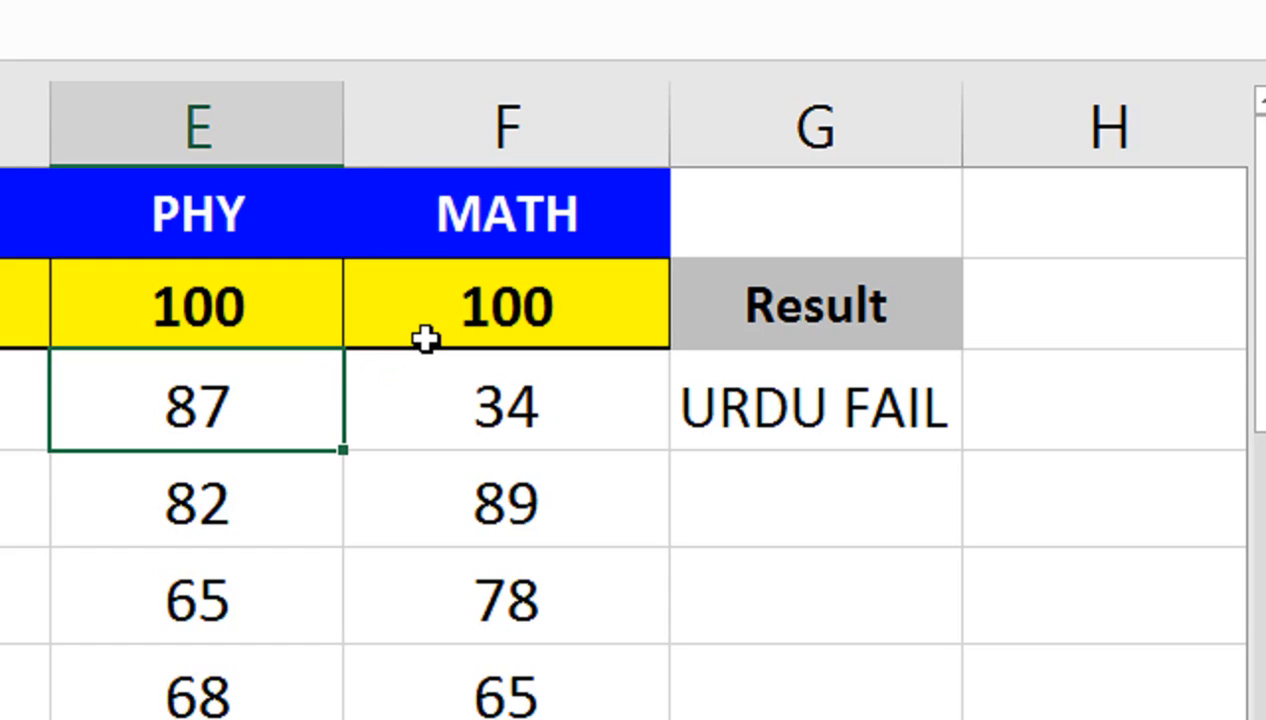
# Fill the G3 result formula down to G8, and change the MATH mark in F5 to 31
pyautogui.click(740, 405)
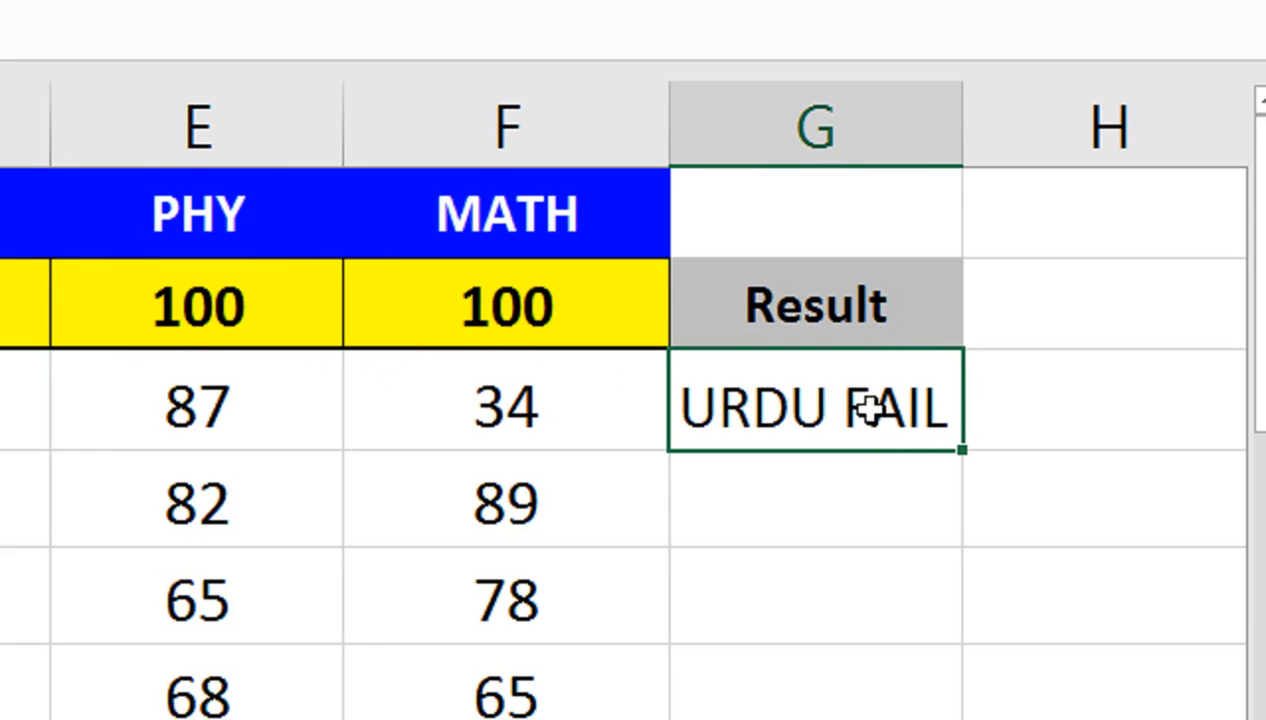
pyautogui.doubleClick(962, 450)
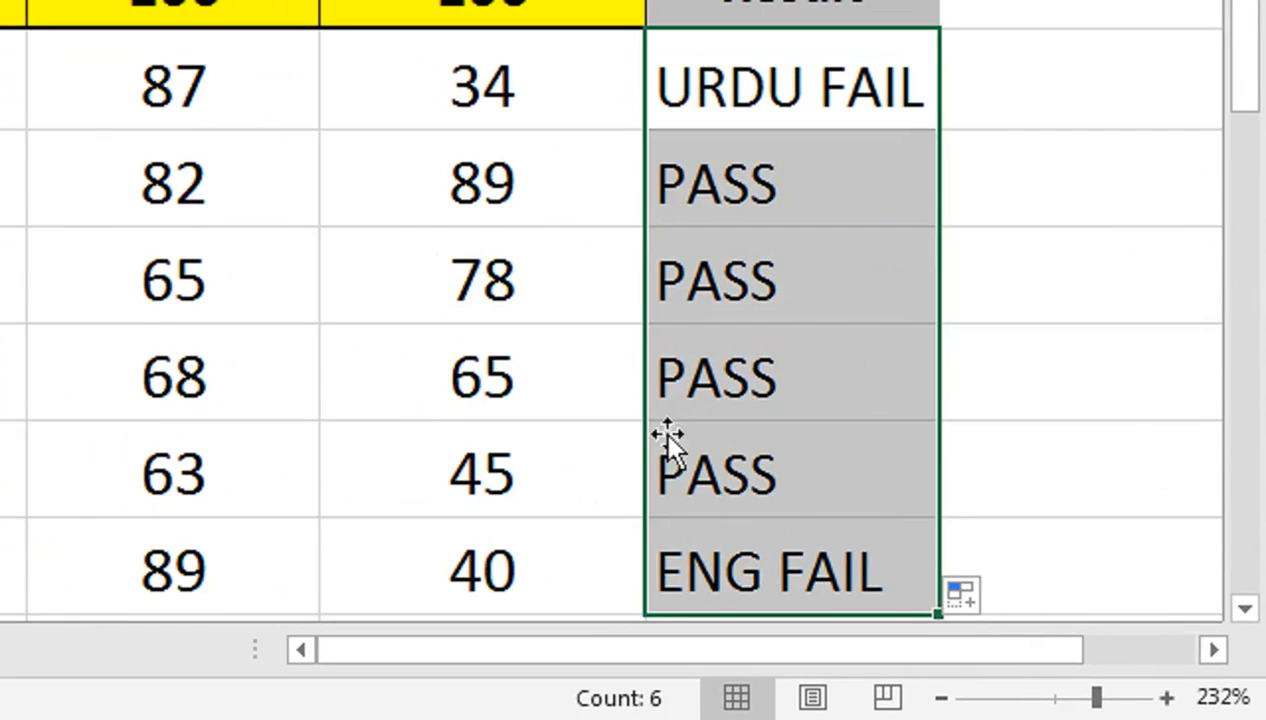
pyautogui.click(525, 627)
pyautogui.write('31')
pyautogui.press('Return')
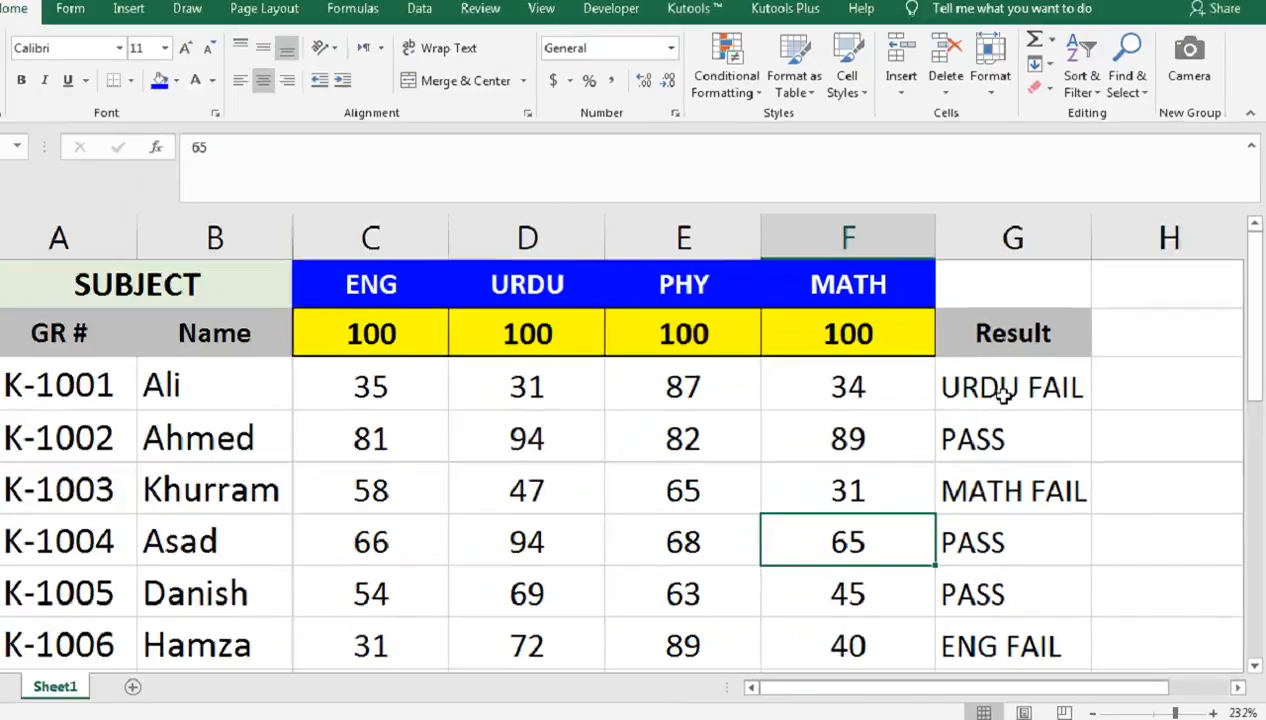
# Turn on filtering for the header row and filter the Result column to show only PASS
pyautogui.click(775, 132)
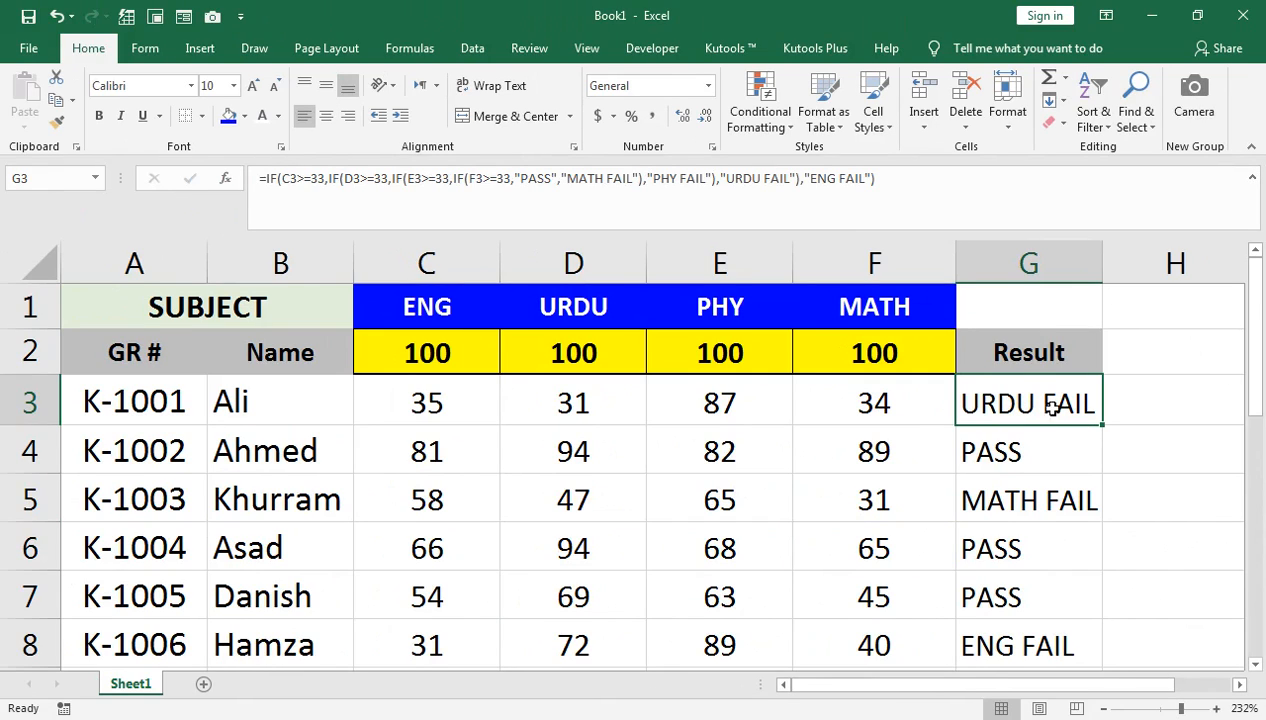
pyautogui.click(1021, 365)
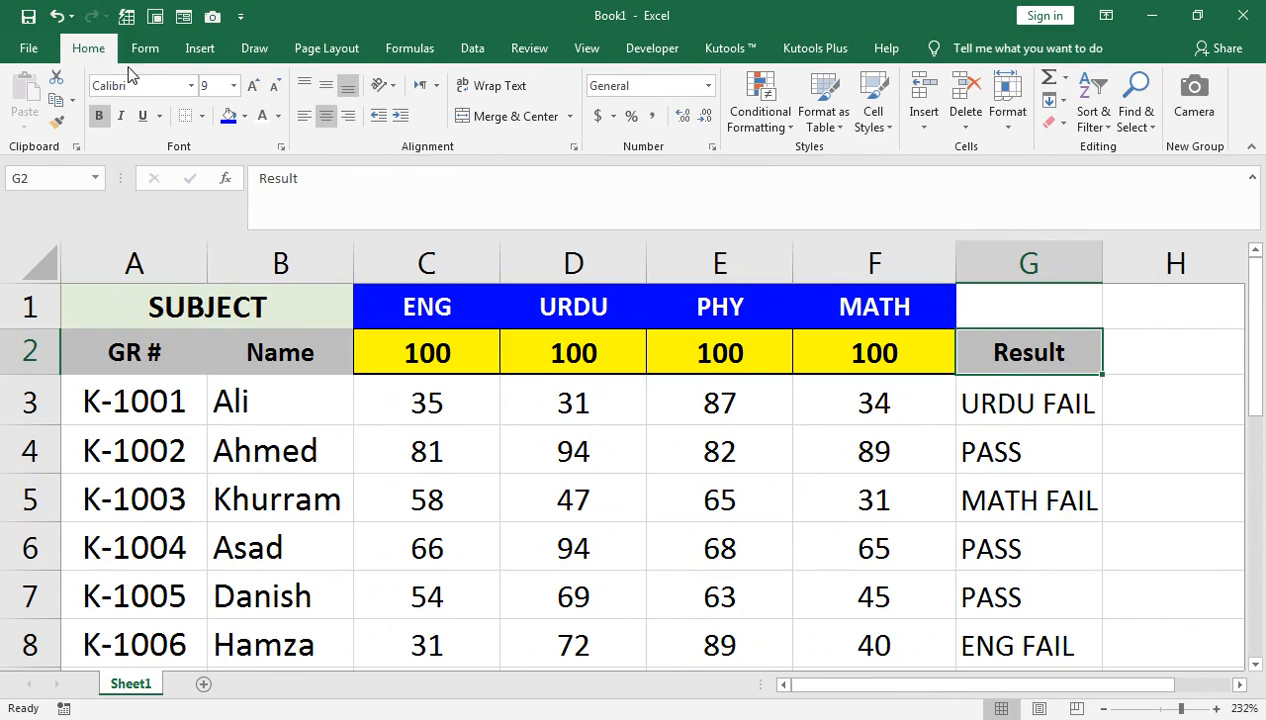
pyautogui.click(1090, 118)
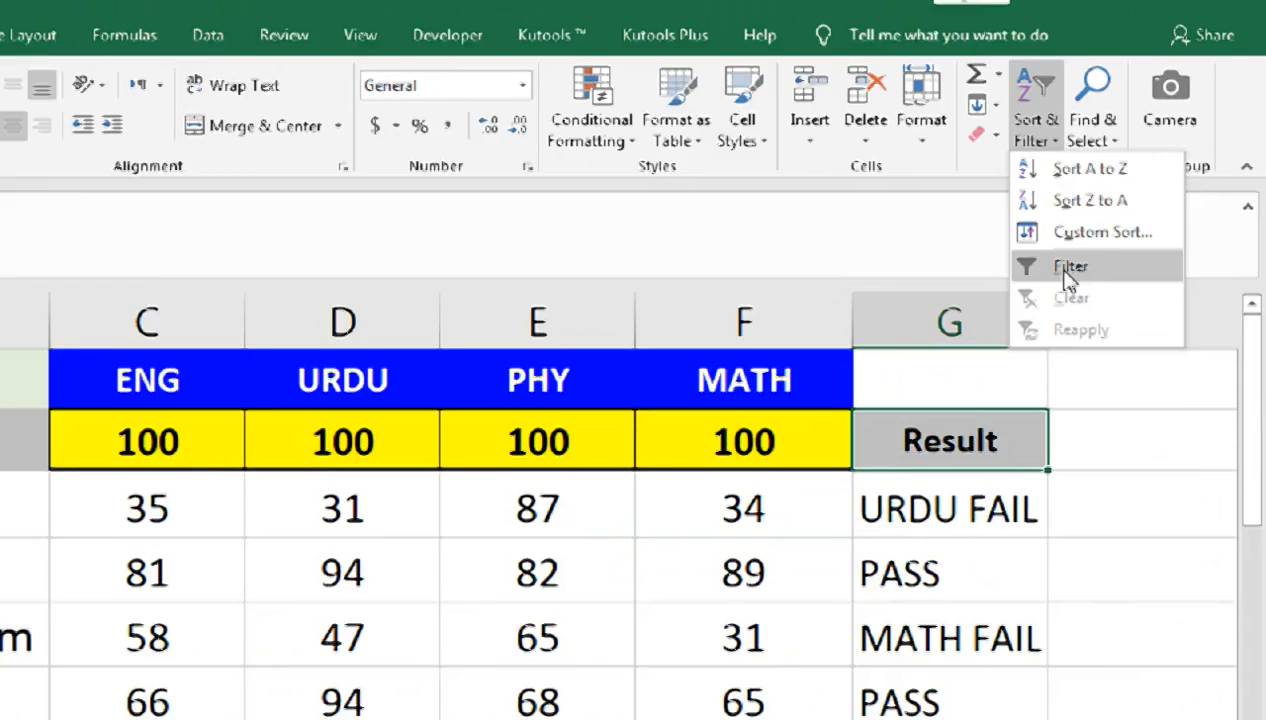
pyautogui.click(1068, 270)
pyautogui.click(1092, 370)
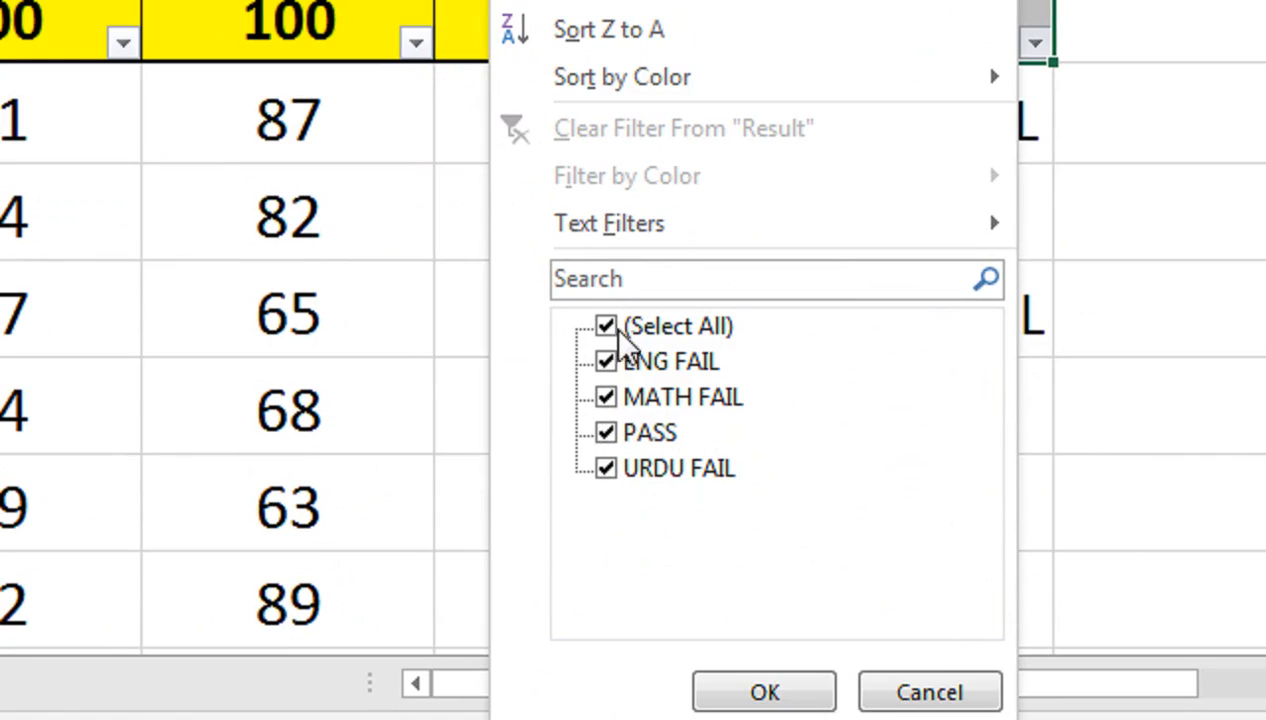
pyautogui.click(608, 328)
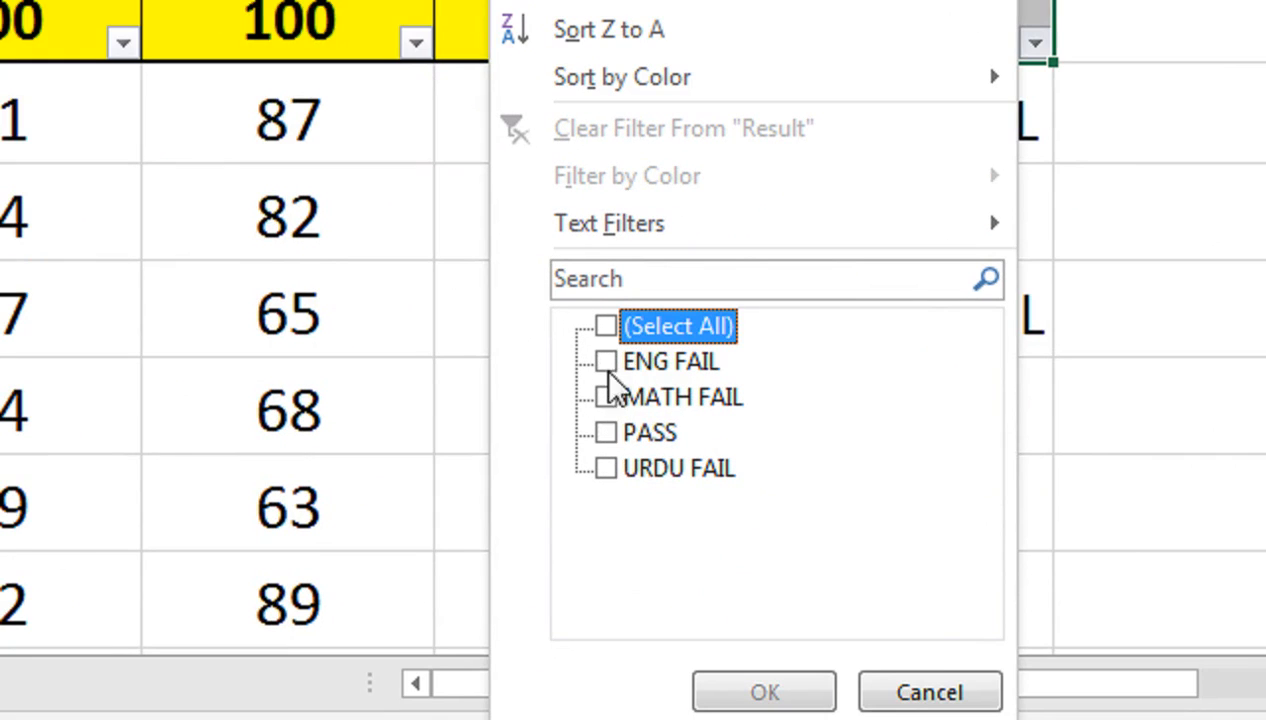
pyautogui.click(614, 433)
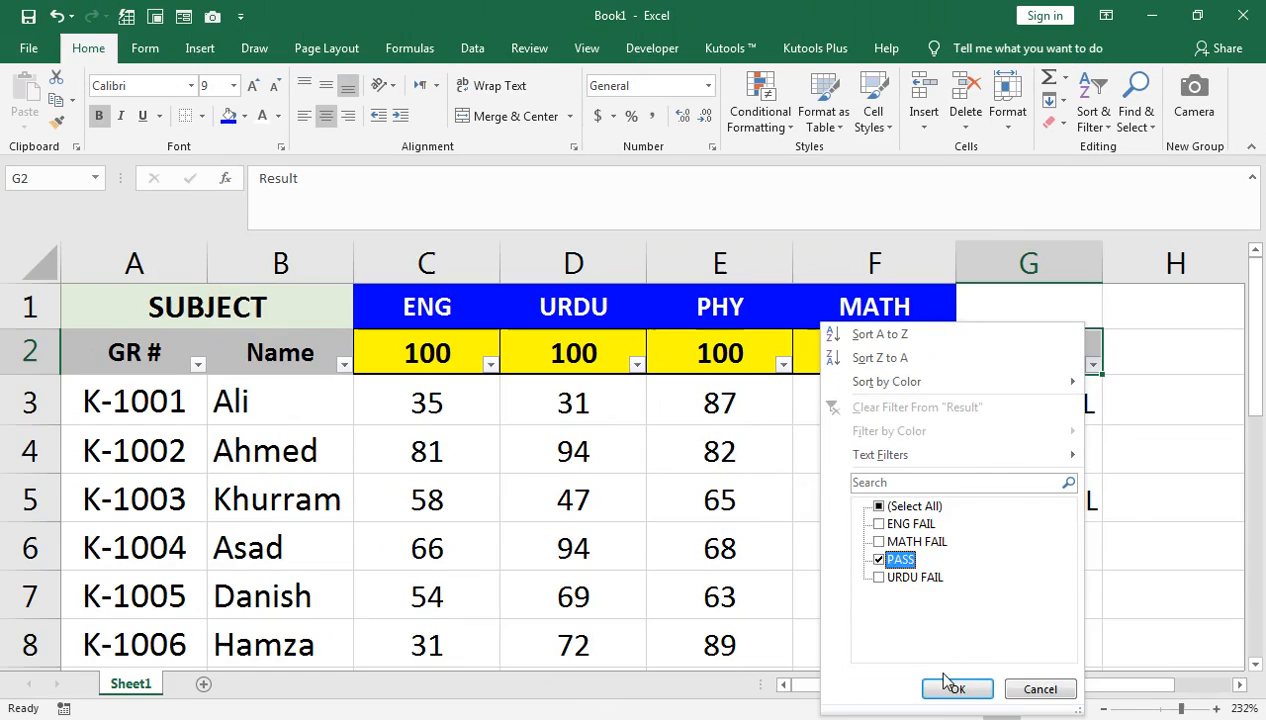
pyautogui.click(950, 686)
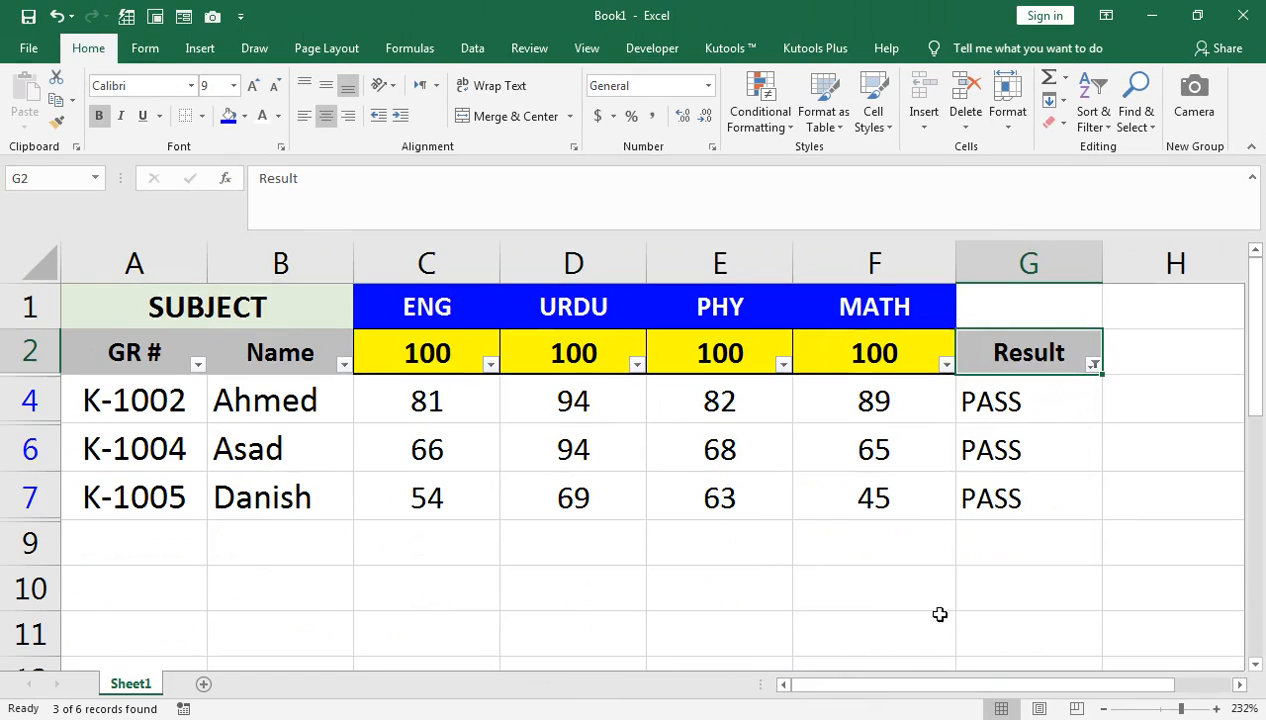
# Reselect all values in the Result filter and turn filtering off
pyautogui.click(1085, 366)
pyautogui.click(878, 508)
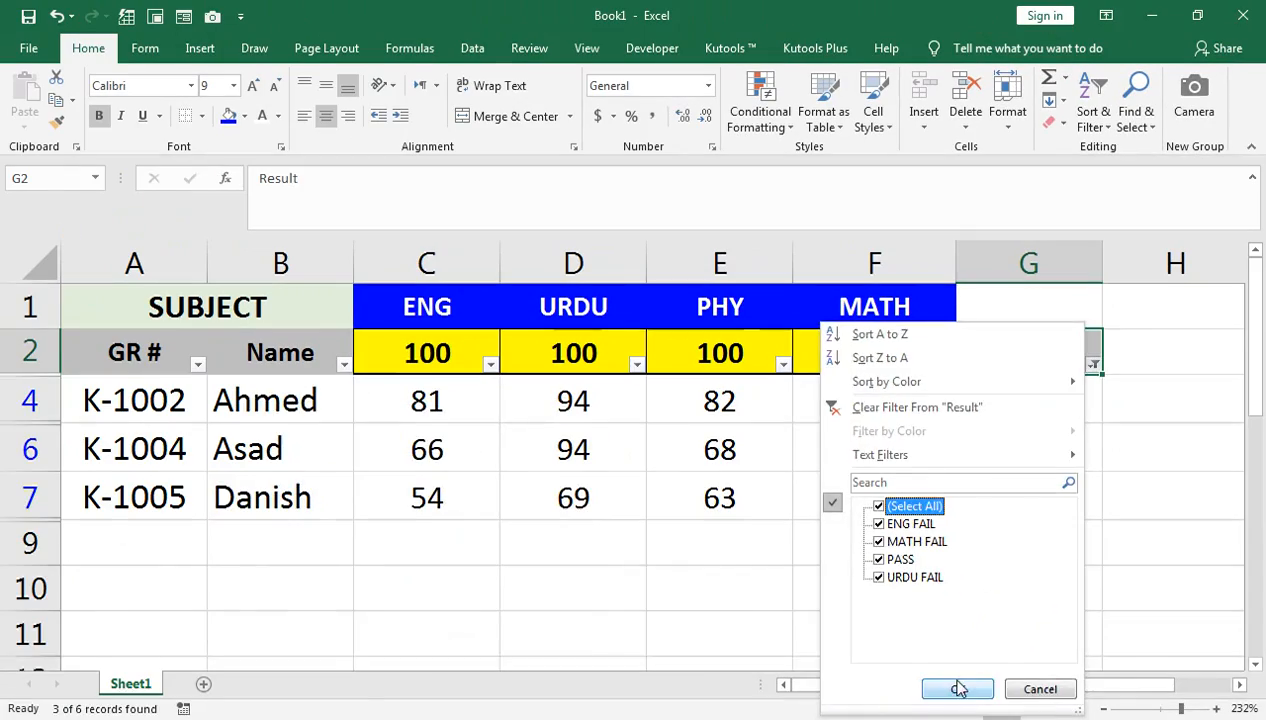
pyautogui.click(958, 688)
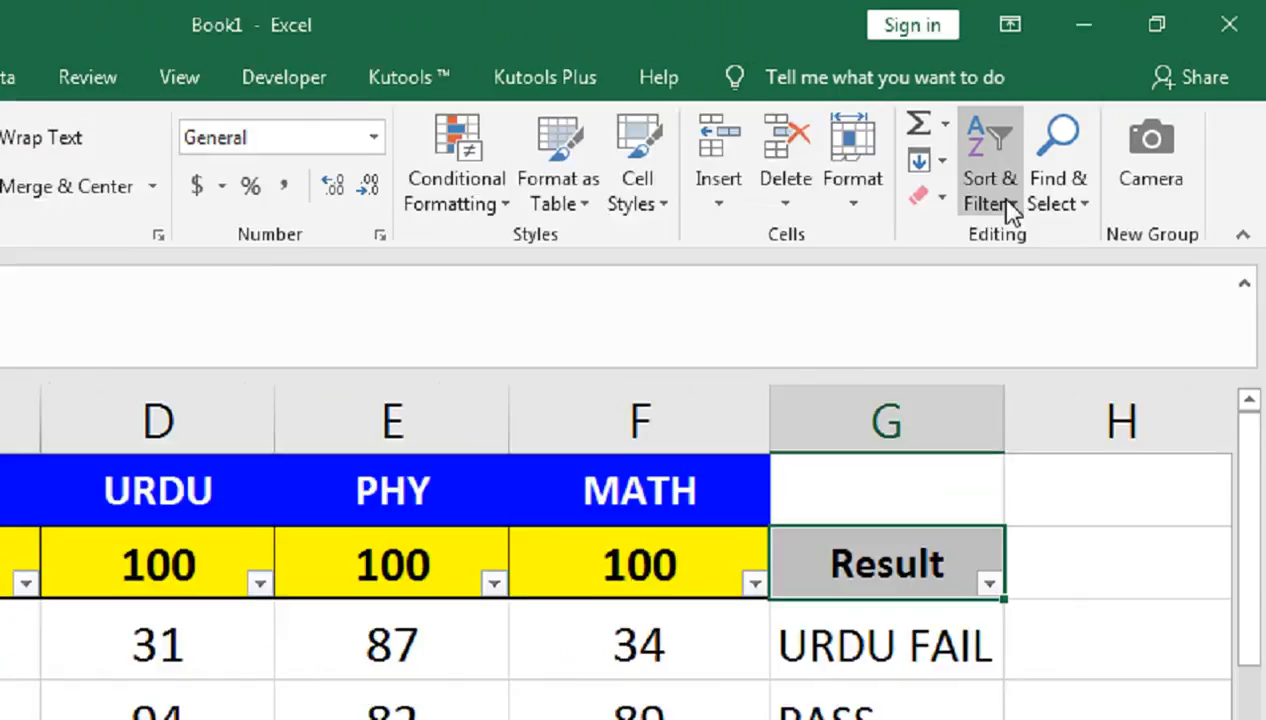
pyautogui.click(1093, 115)
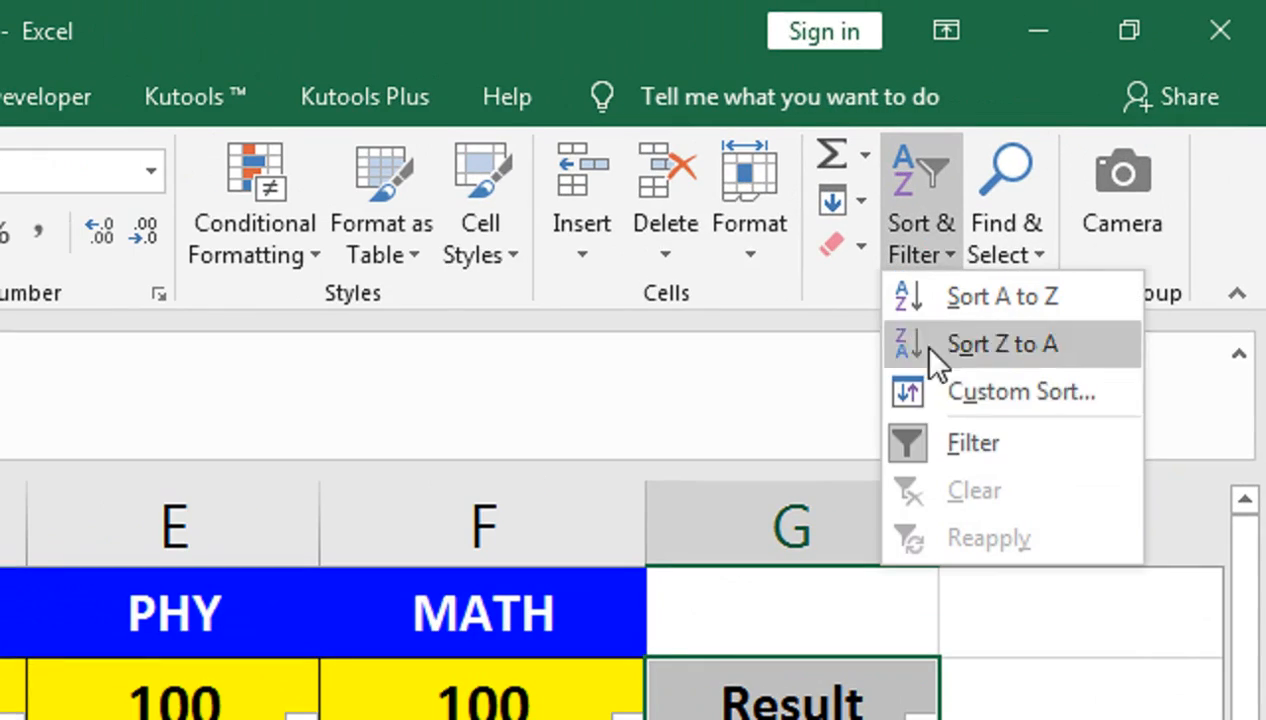
pyautogui.click(918, 443)
# Add a Text that Contains highlight rule to the results in G3:G8 for the text FAIL
pyautogui.click(972, 412)
pyautogui.hotkey('ctrl', 'shift', 'Down')
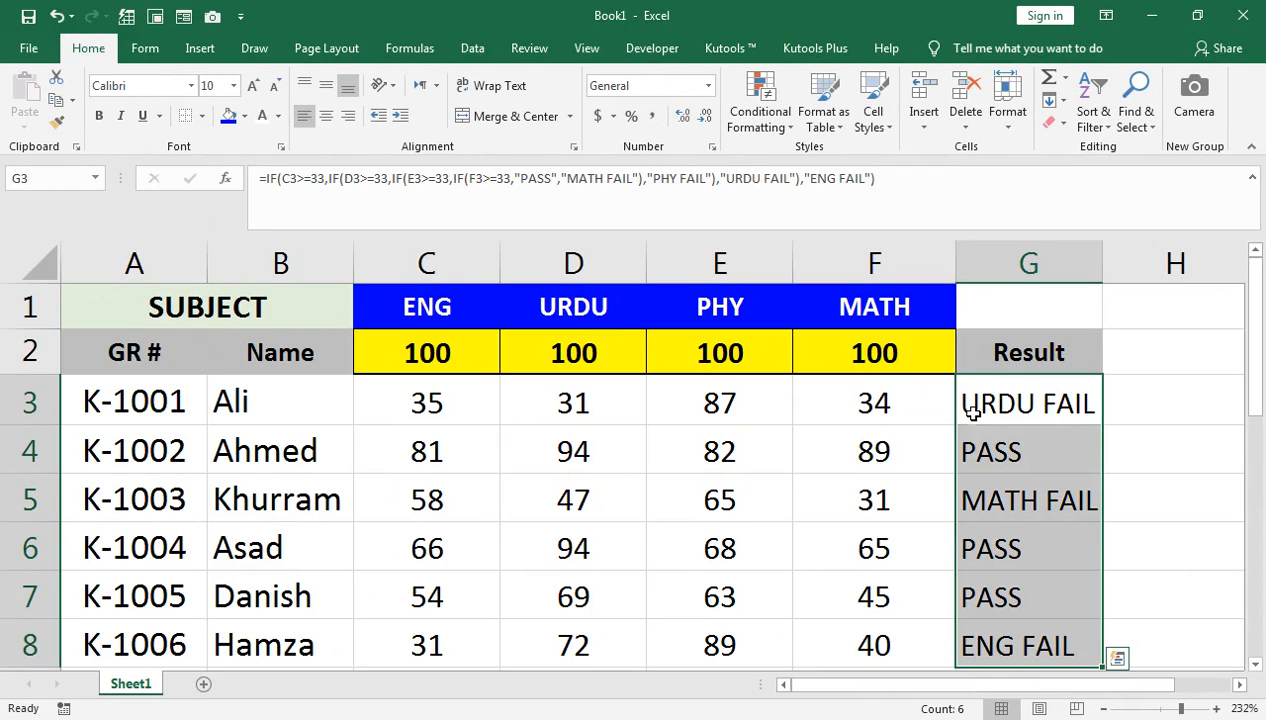
pyautogui.click(760, 110)
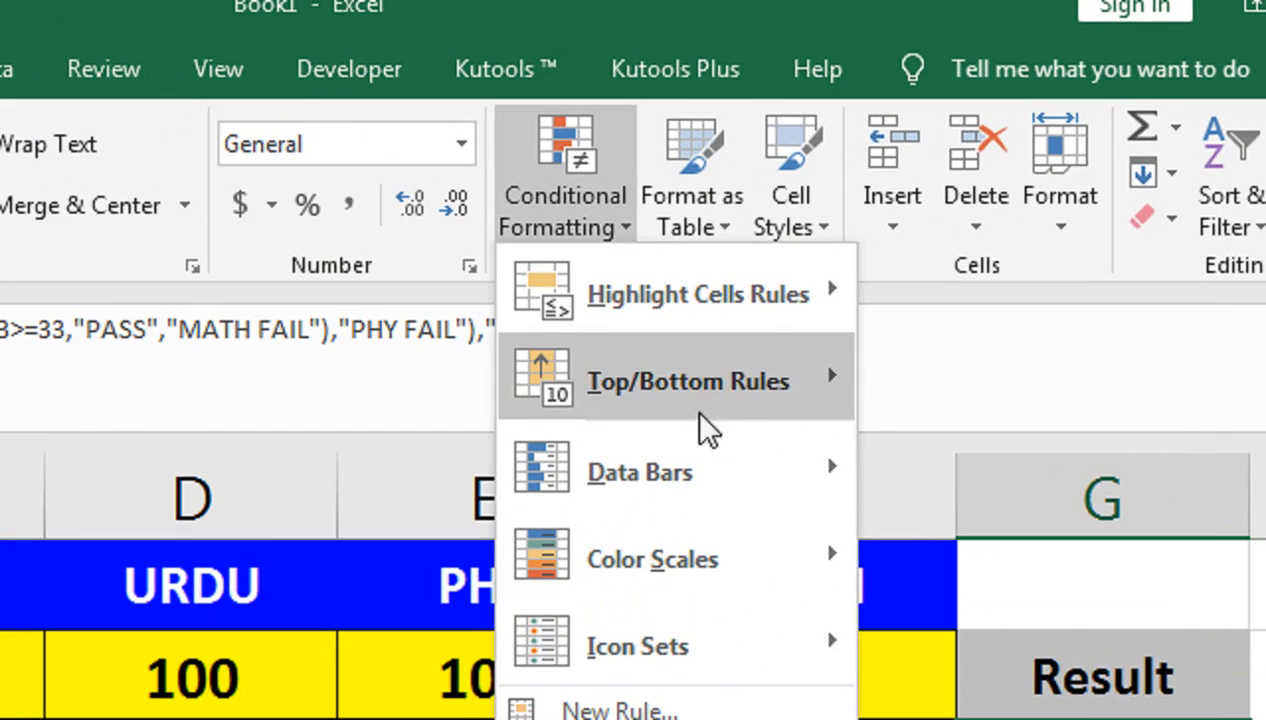
pyautogui.moveTo(769, 328)
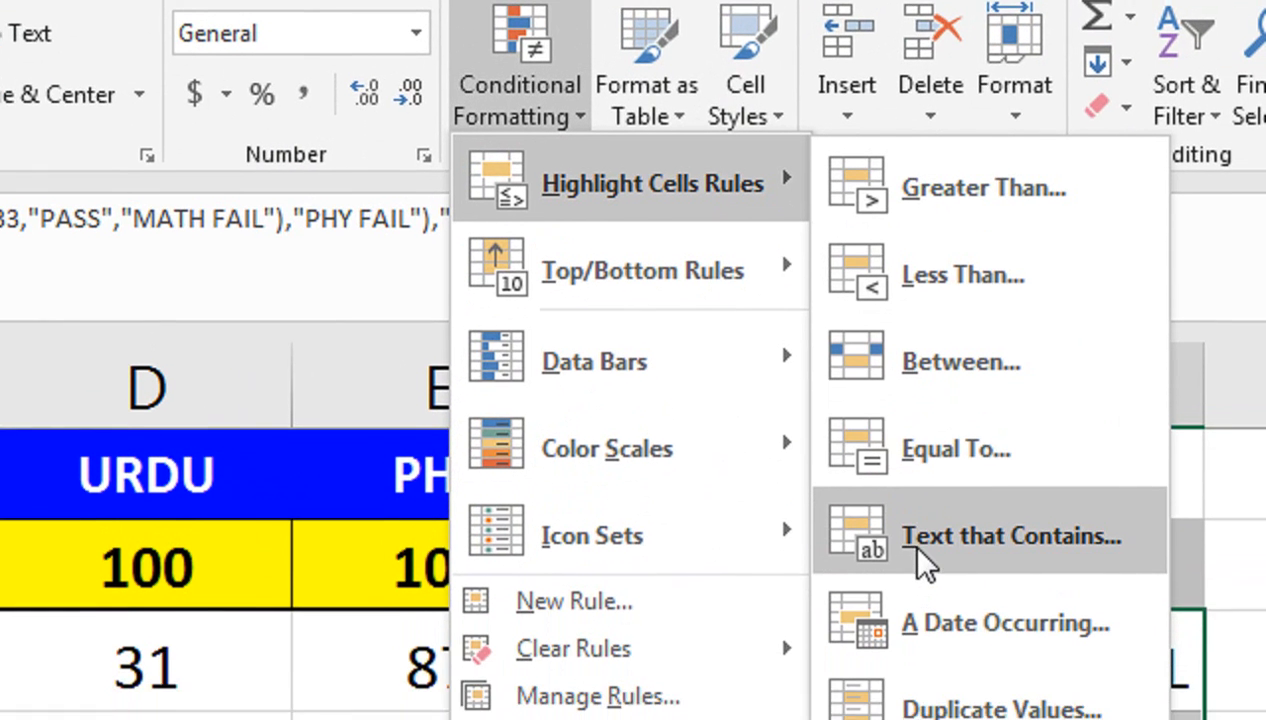
pyautogui.click(922, 556)
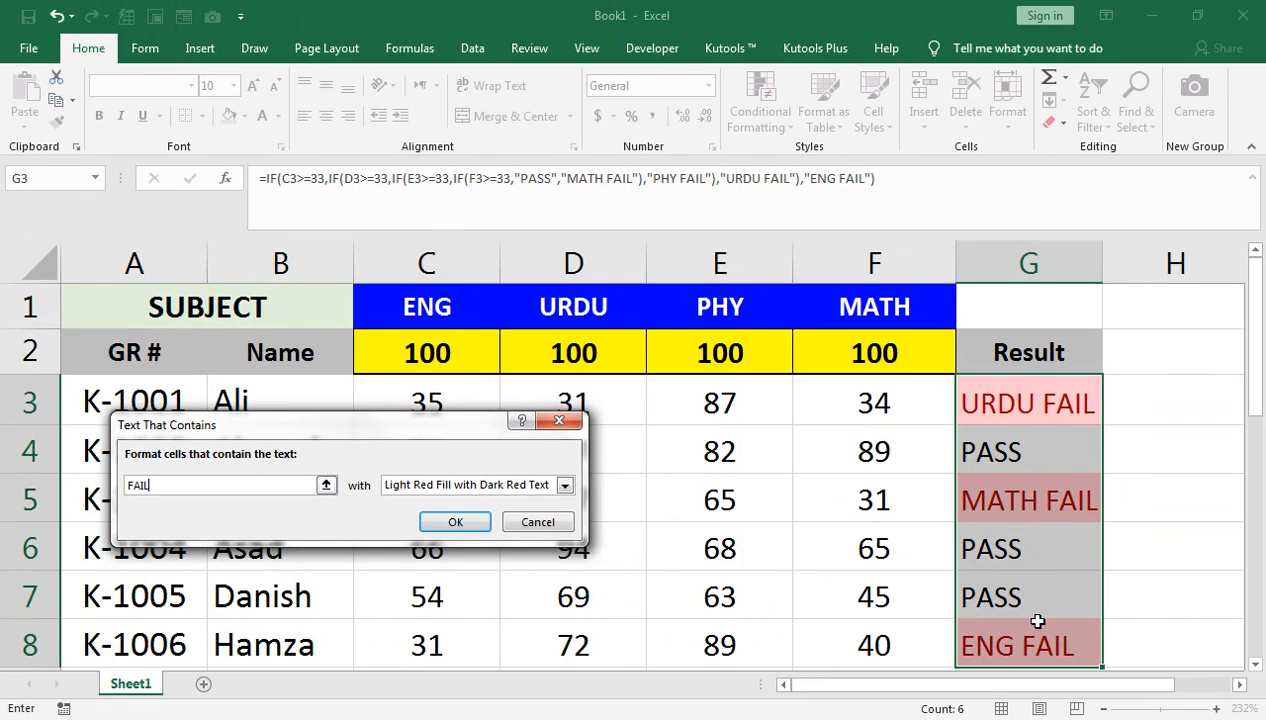
# Choose a custom format for the FAIL rule and give it a bright red fill
pyautogui.click(564, 485)
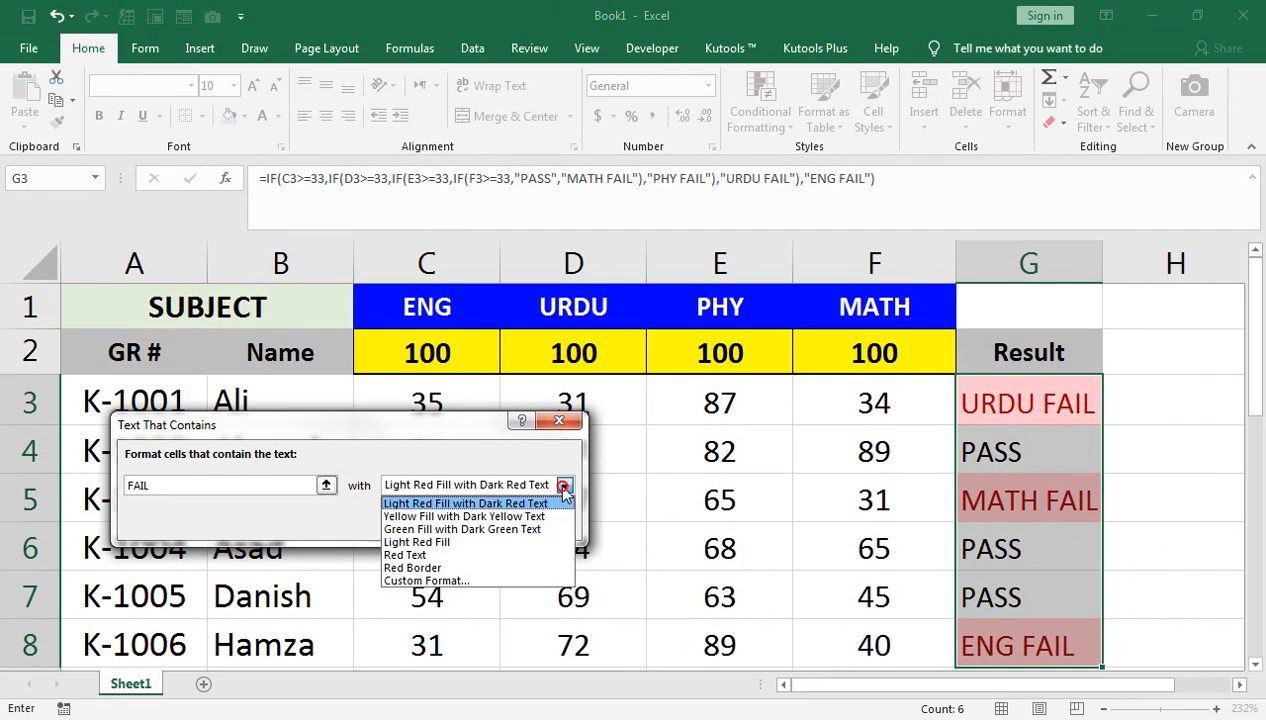
pyautogui.click(440, 582)
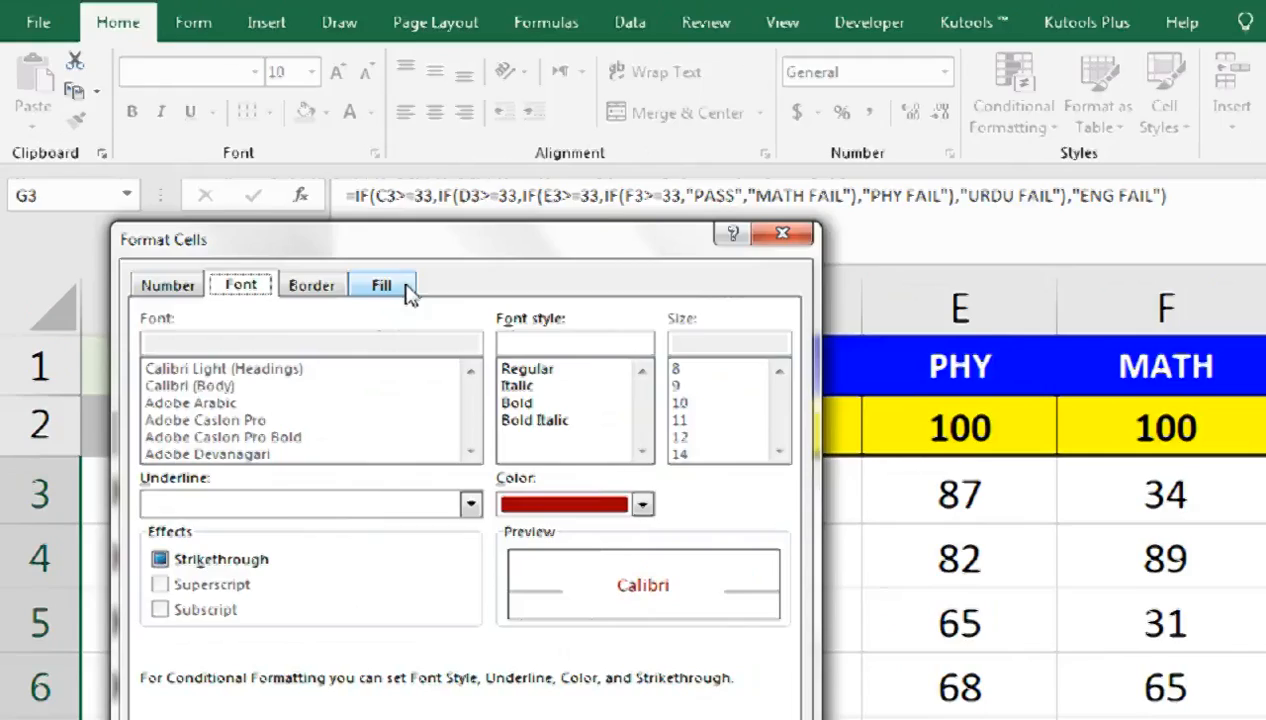
pyautogui.click(288, 262)
pyautogui.click(282, 610)
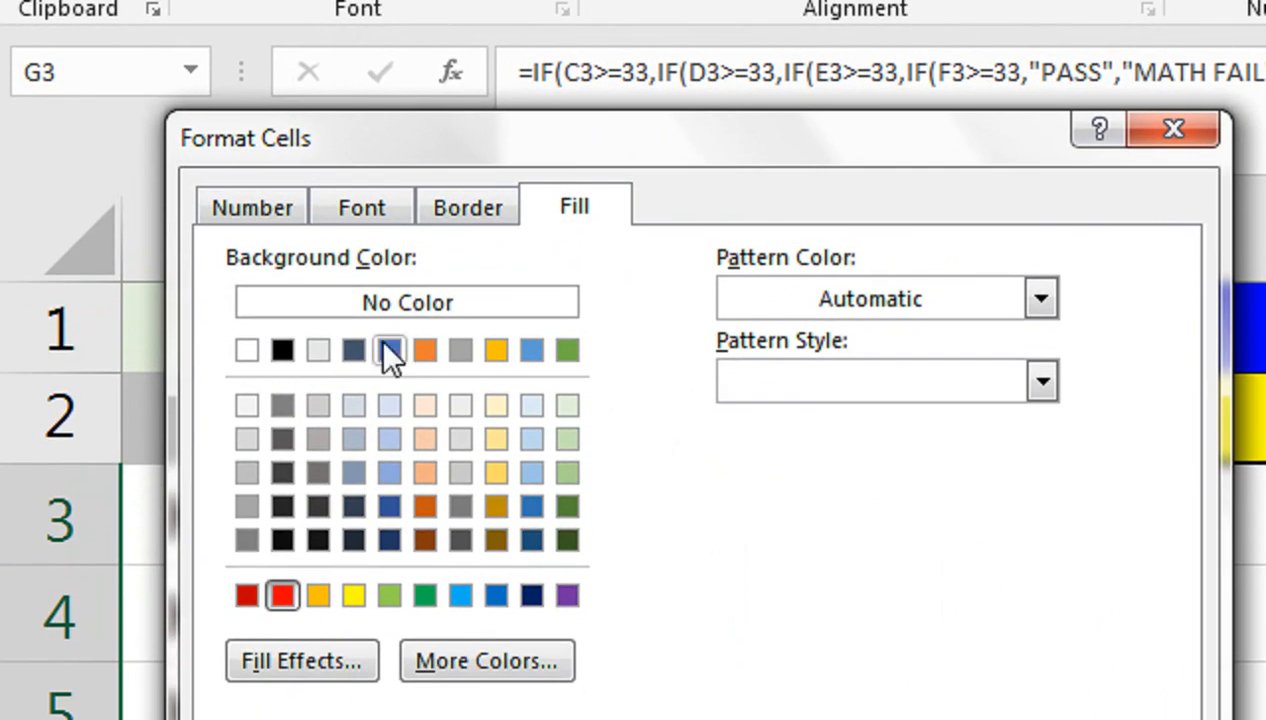
# Make the FAIL rule's font bold and white, and apply the rule to the Result cells
pyautogui.click(378, 215)
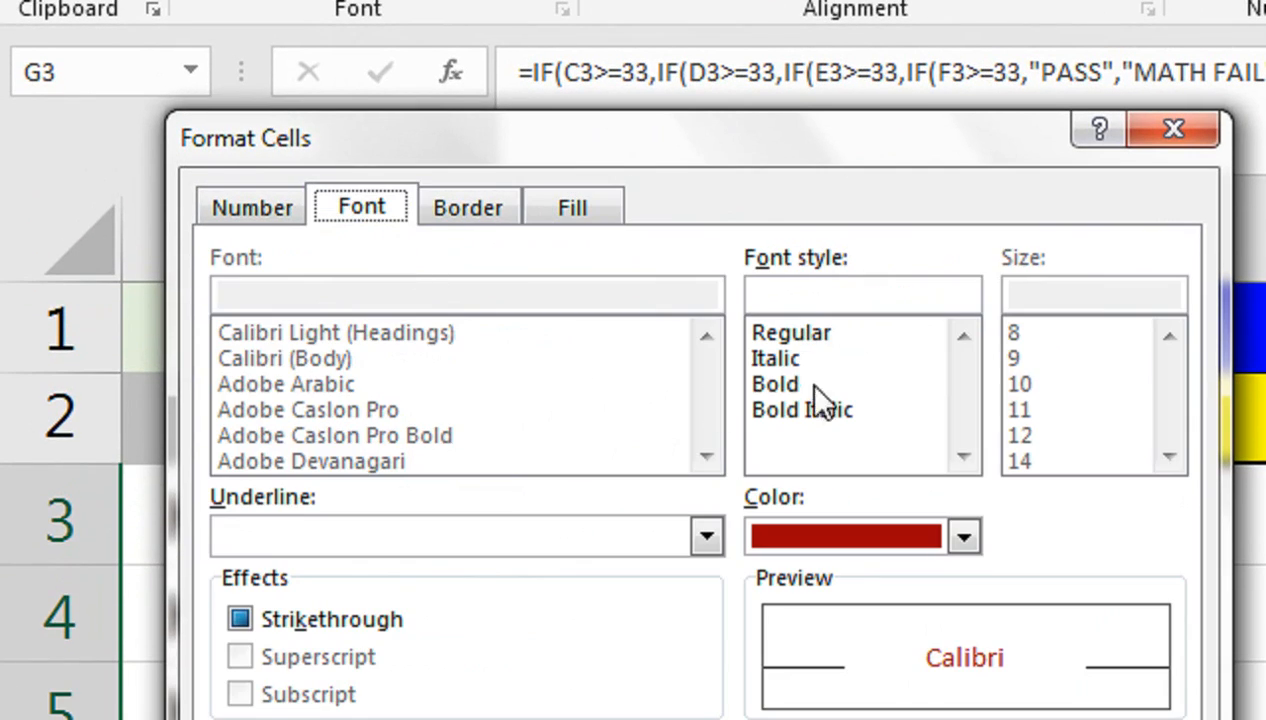
pyautogui.click(790, 384)
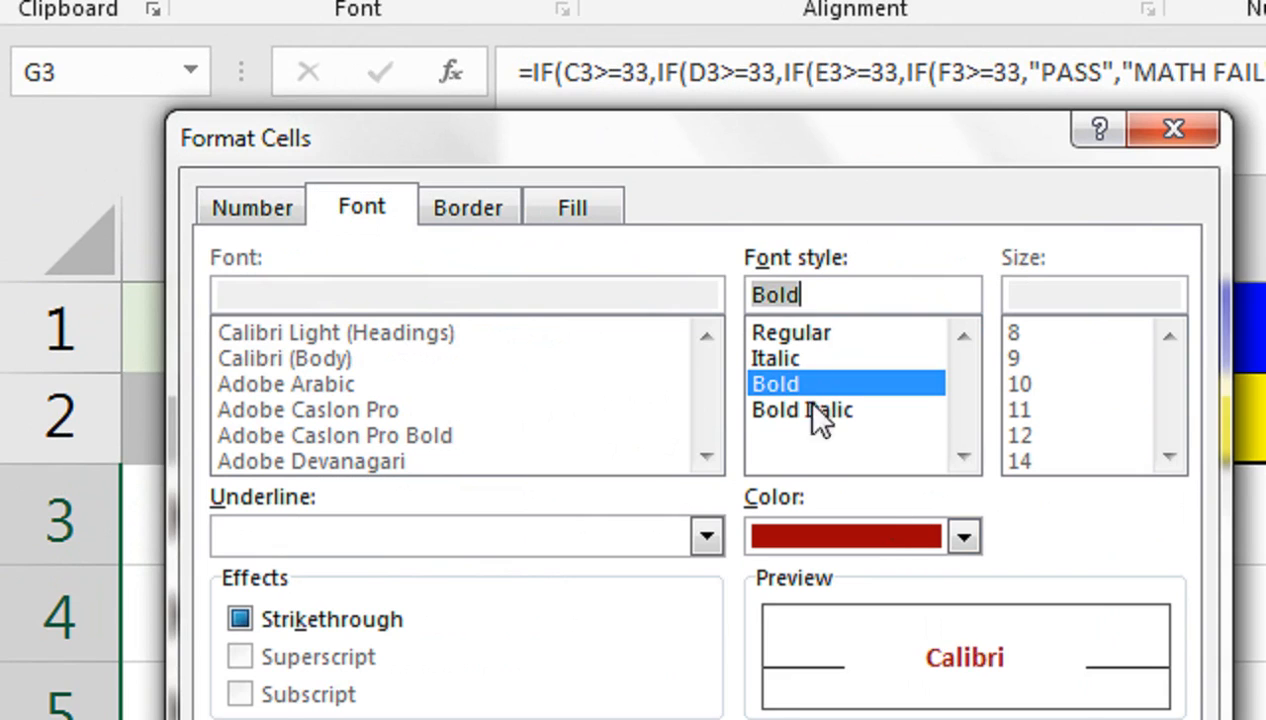
pyautogui.click(963, 537)
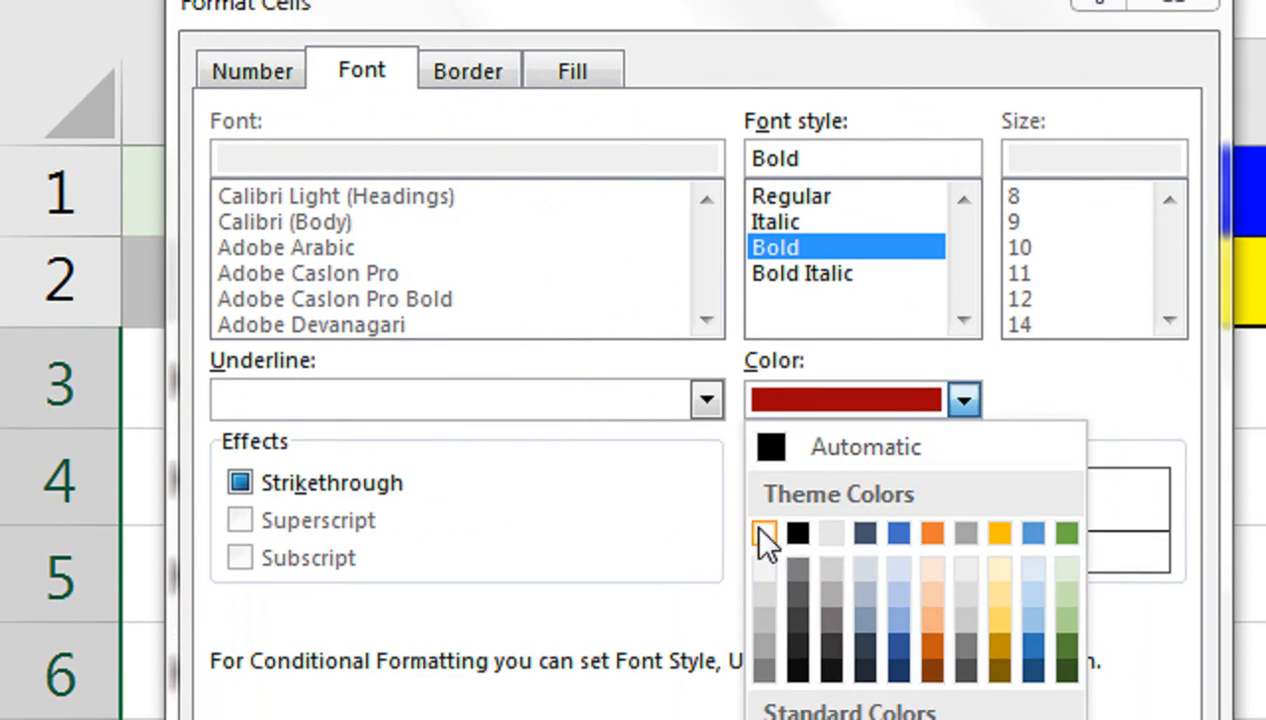
pyautogui.click(764, 537)
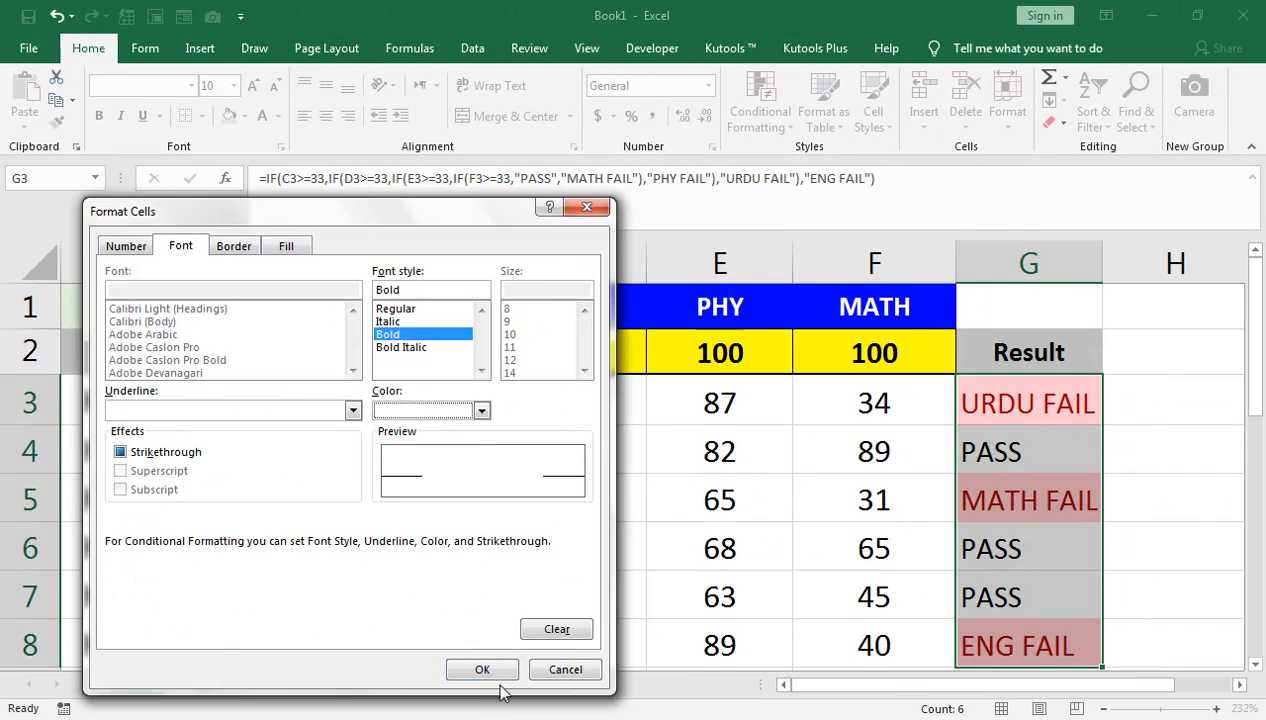
pyautogui.click(480, 668)
pyautogui.click(455, 522)
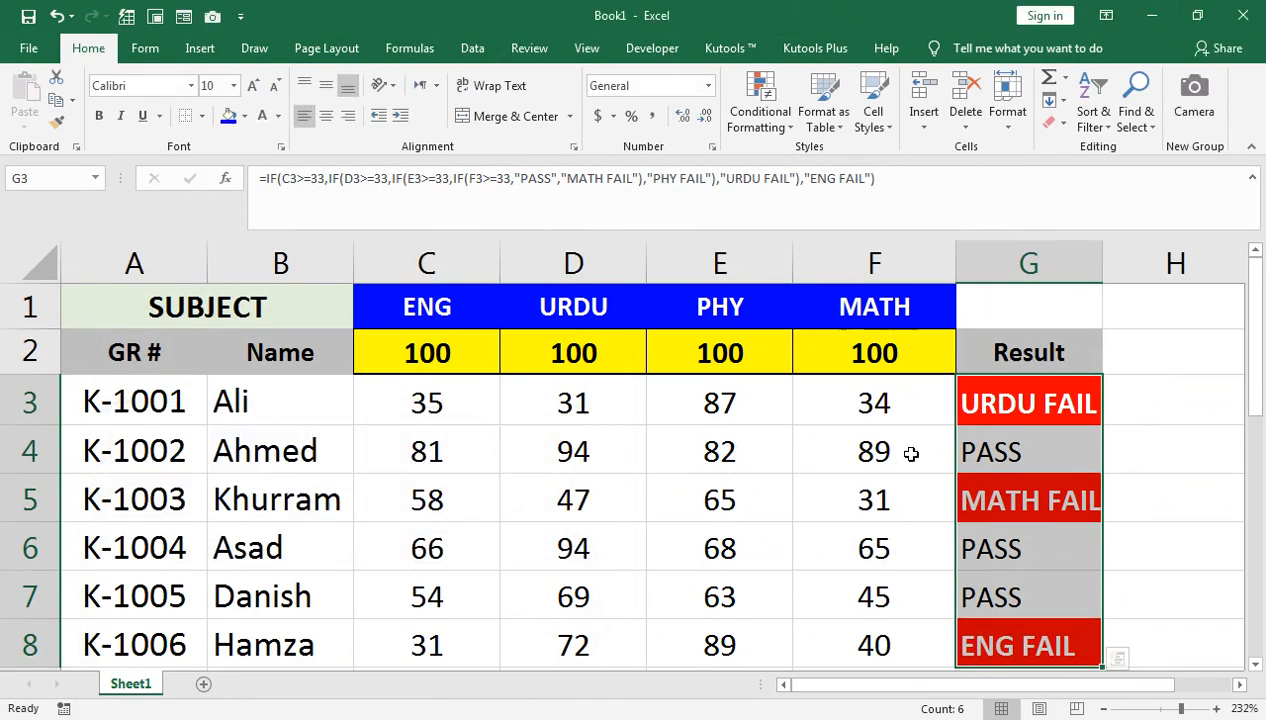
pyautogui.click(978, 446)
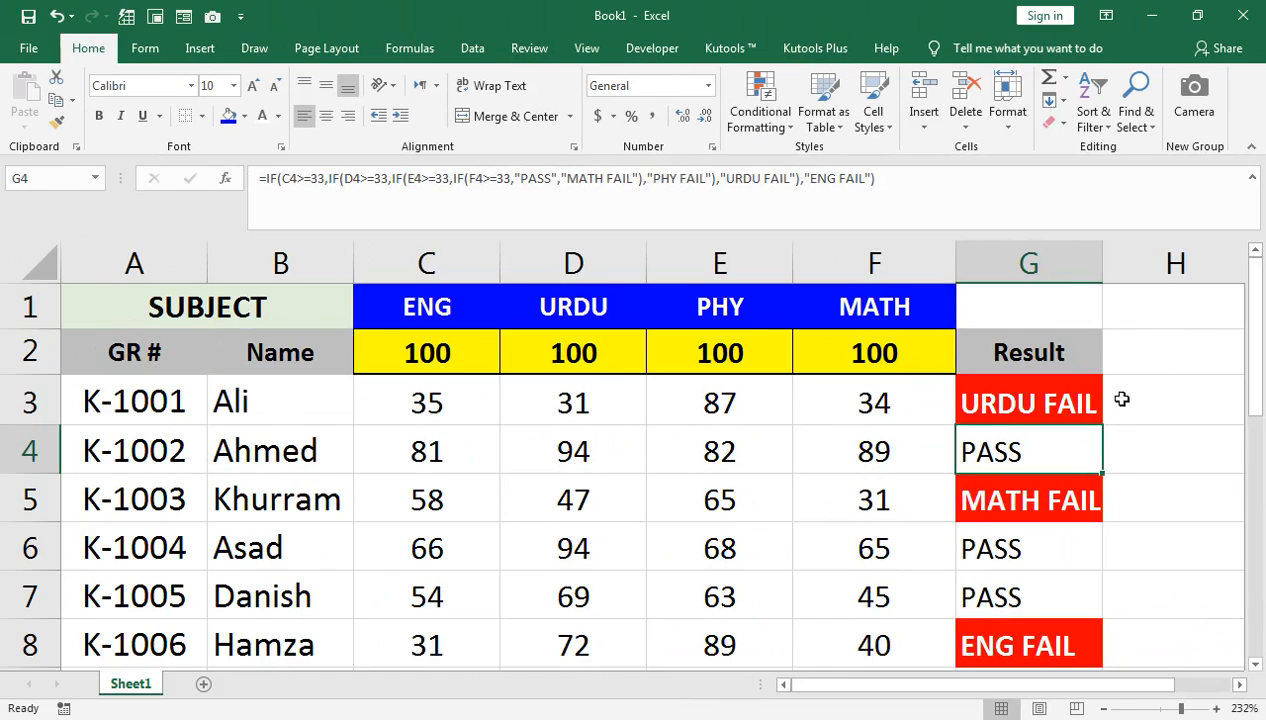
# Total each student's four marks in column H with =SUM(C3:F3) in H3, filled down to H8
pyautogui.click(984, 270)
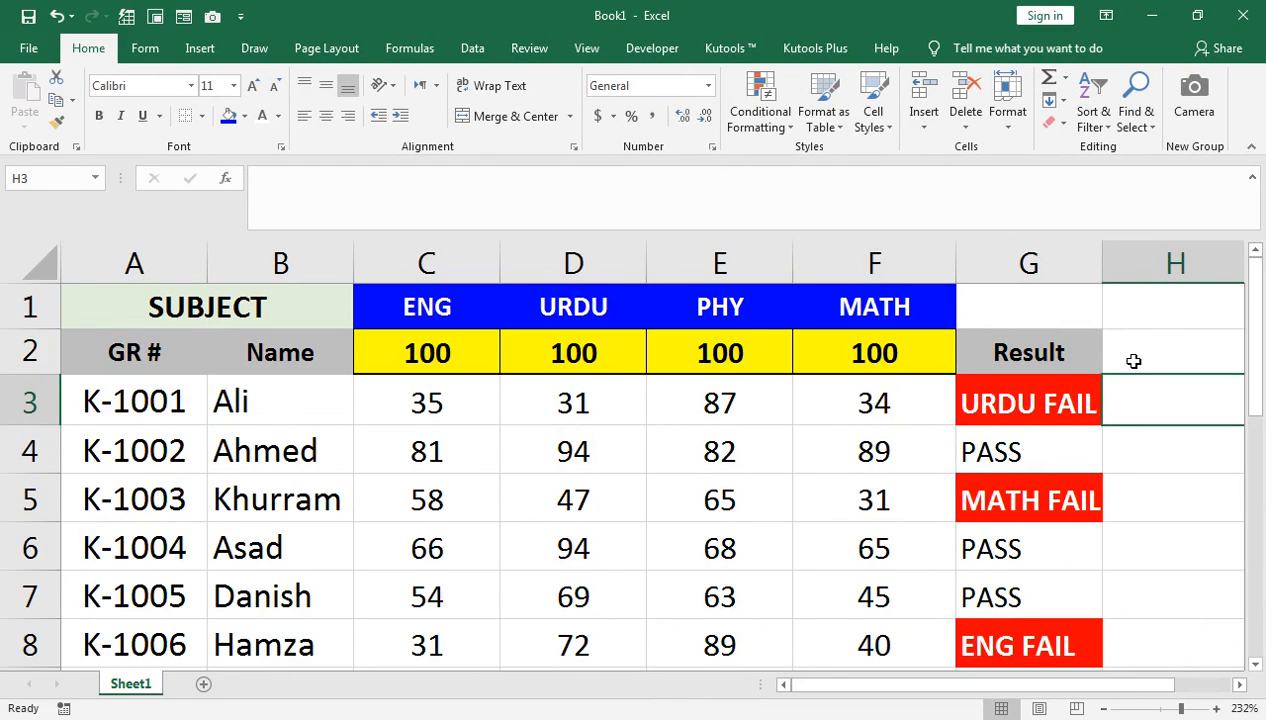
pyautogui.write('=SUM(')
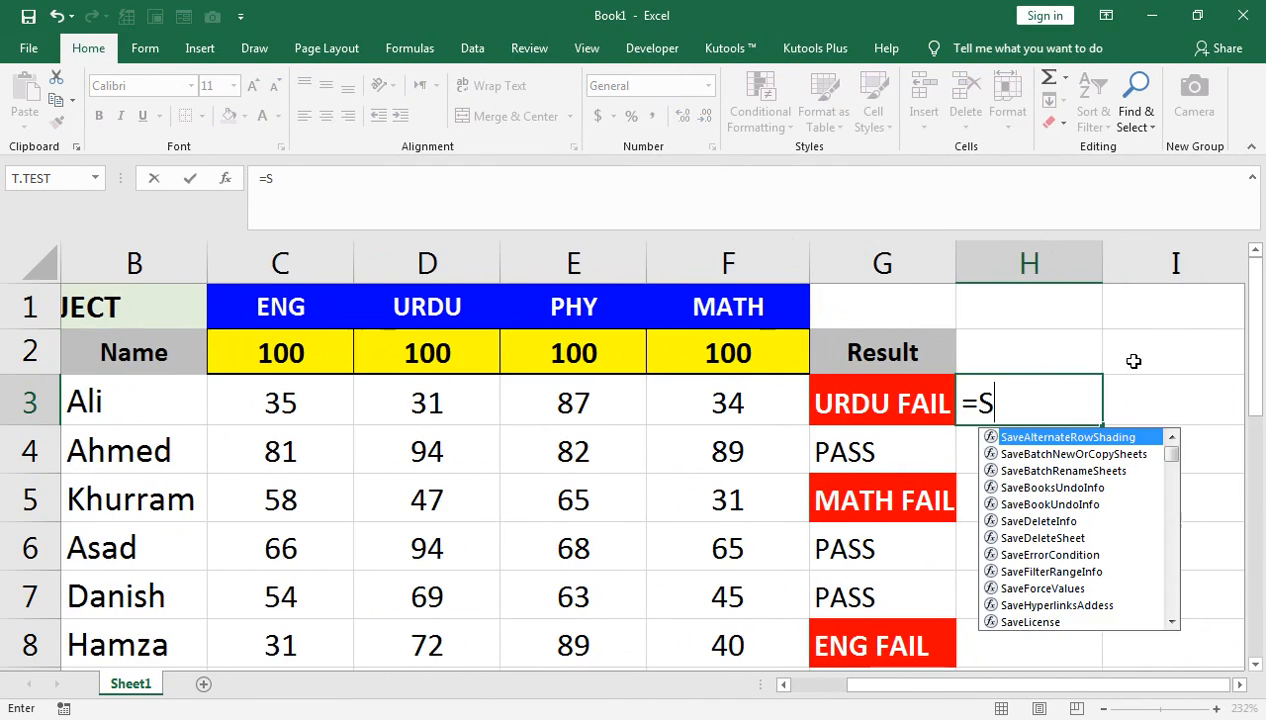
pyautogui.press('Left')
pyautogui.press('Left')
pyautogui.hotkey('shift', 'Left')
pyautogui.hotkey('shift', 'Left')
pyautogui.hotkey('shift', 'Left')
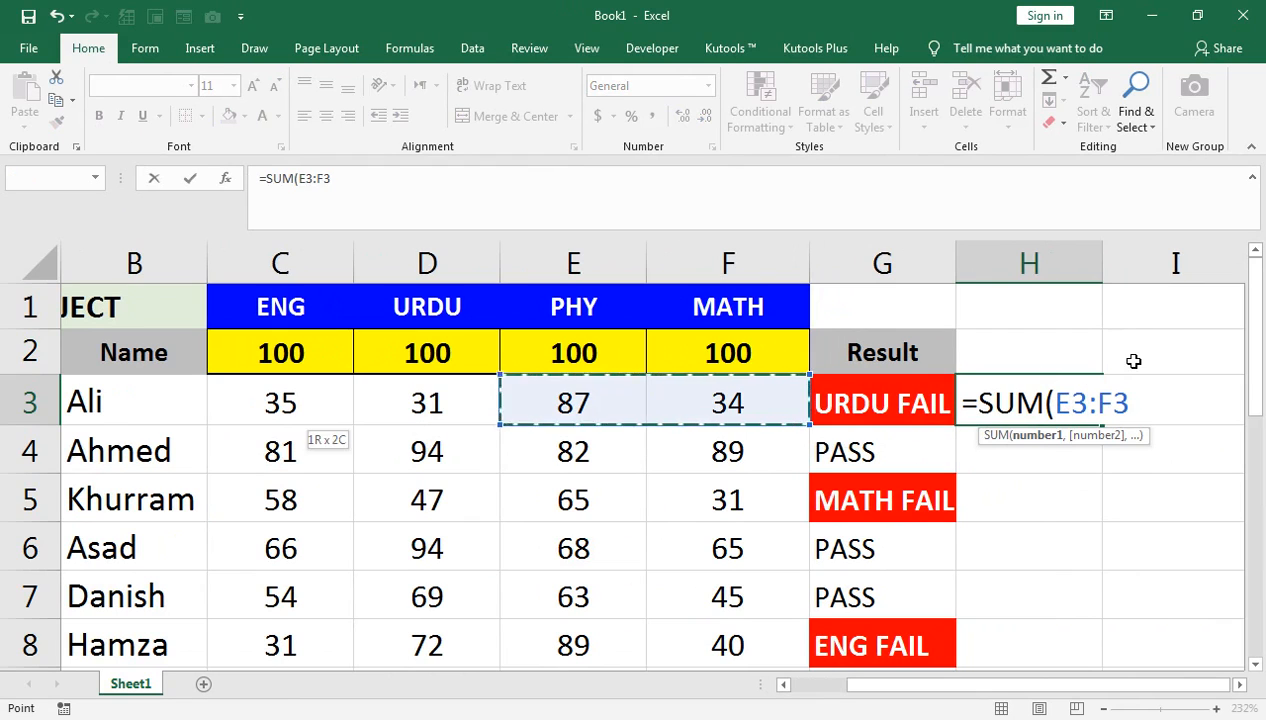
pyautogui.write(')')
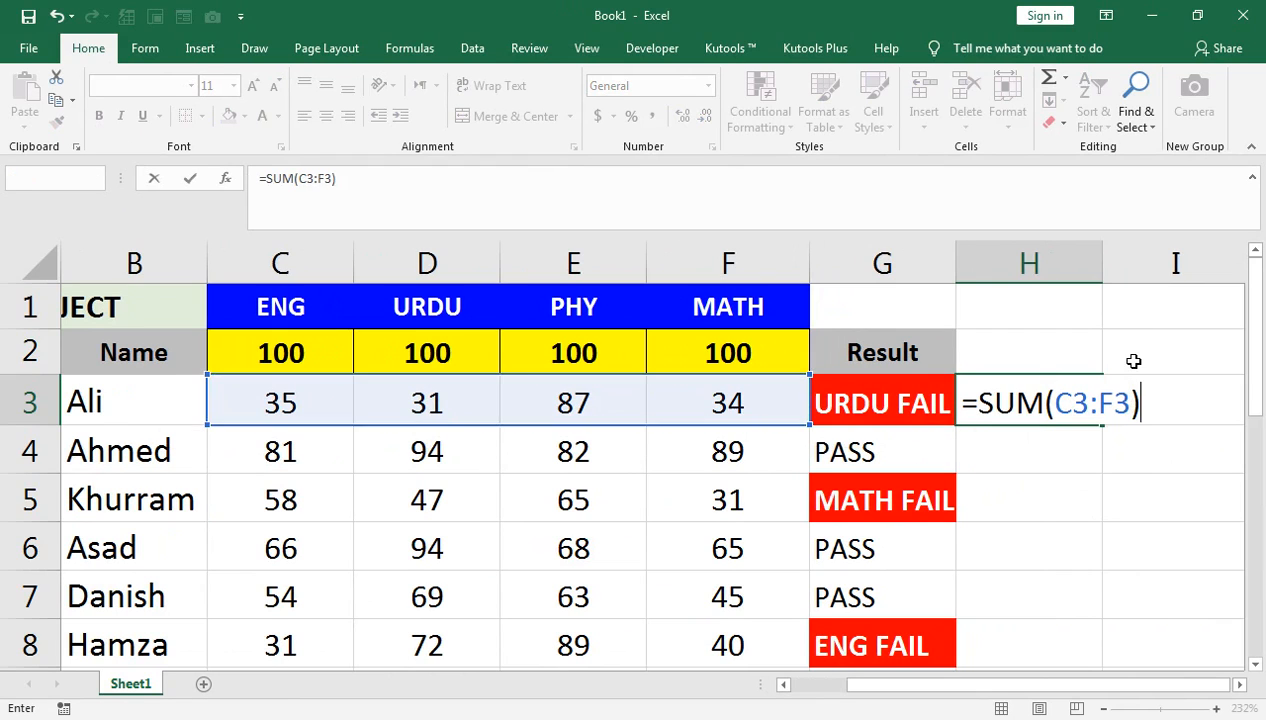
pyautogui.press('Return')
pyautogui.click(1072, 405)
pyautogui.doubleClick(1101, 424)
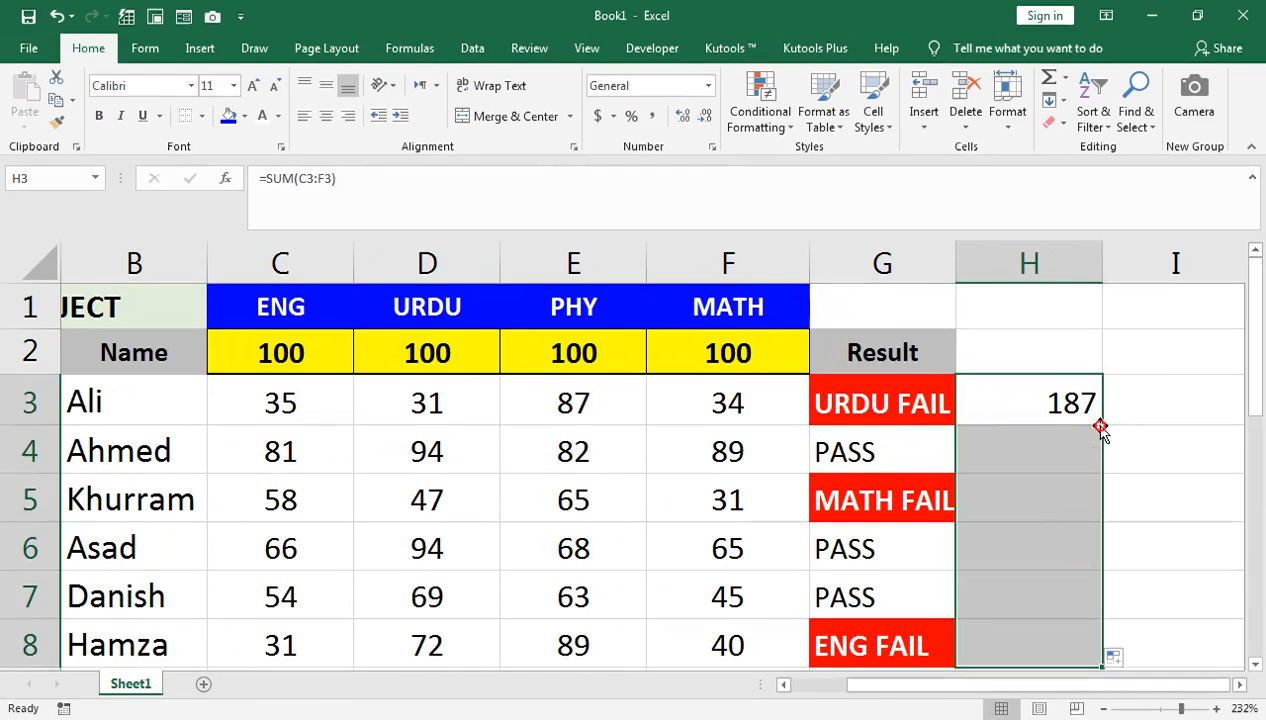
# Add the headings OBTAIN TOTAL in H2 and MAX in I2
pyautogui.click(1064, 352)
pyautogui.write('OBTAI')
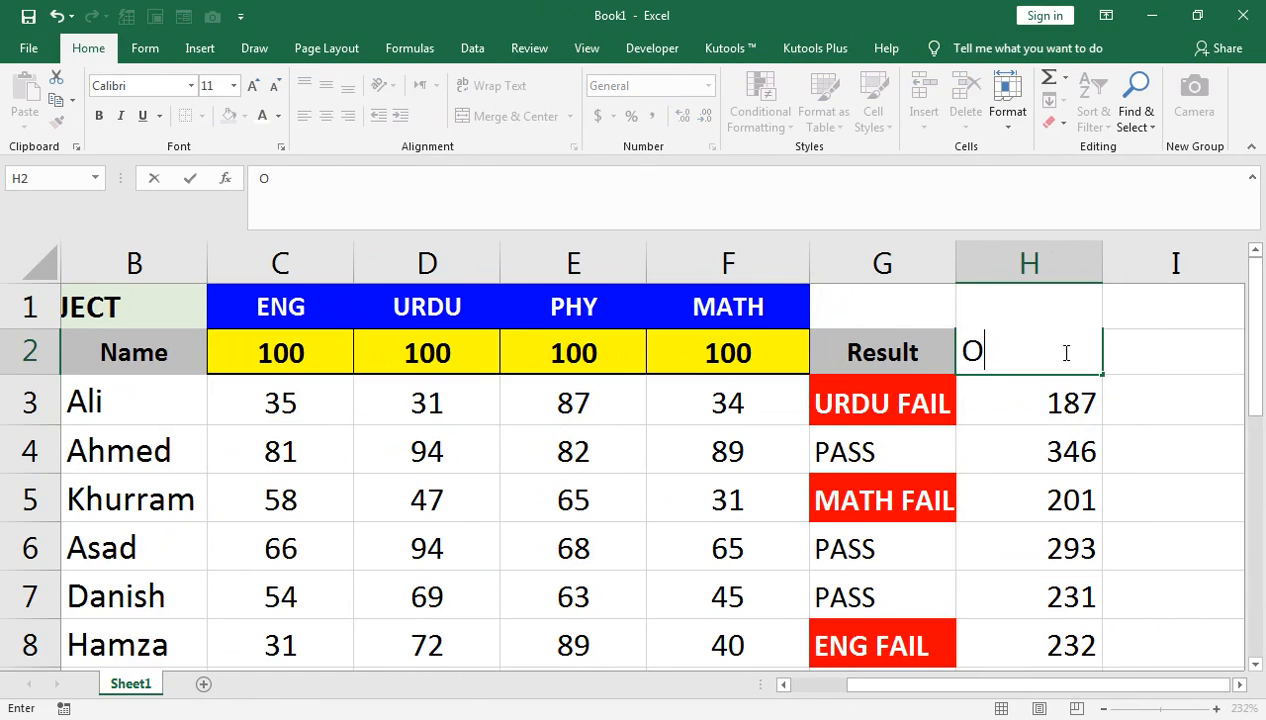
pyautogui.write('N TOTAL')
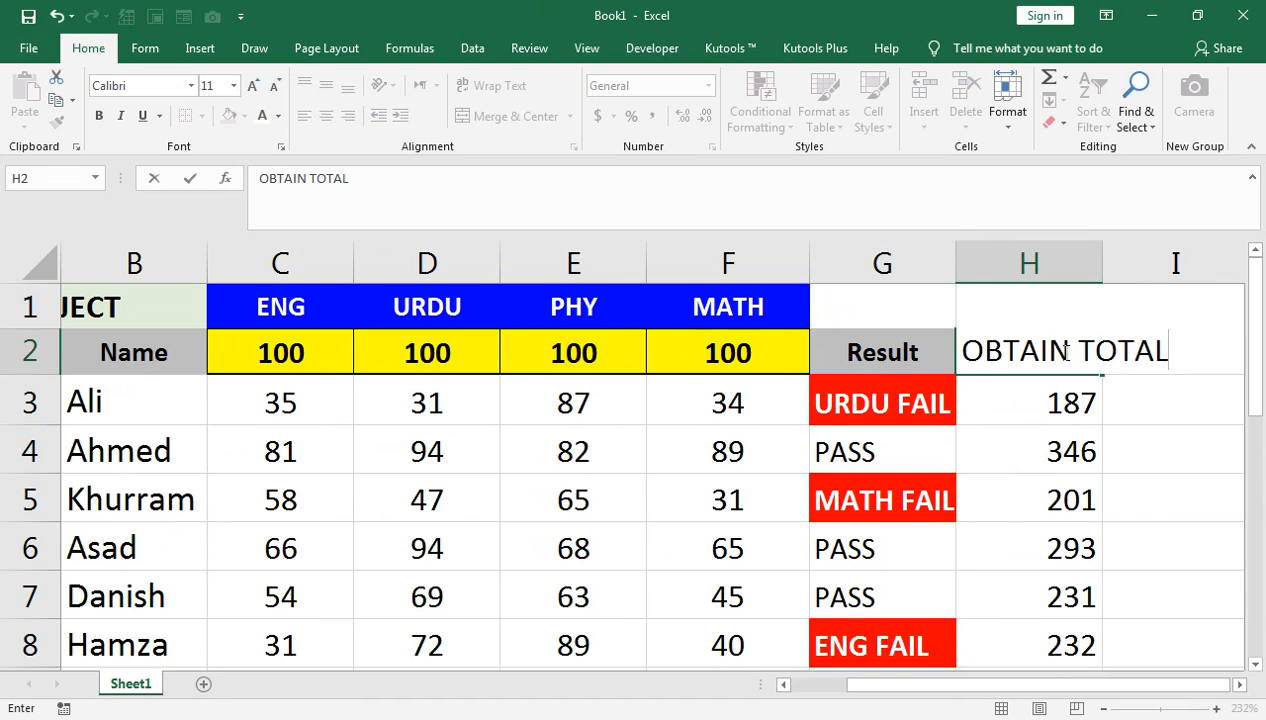
pyautogui.press('Tab')
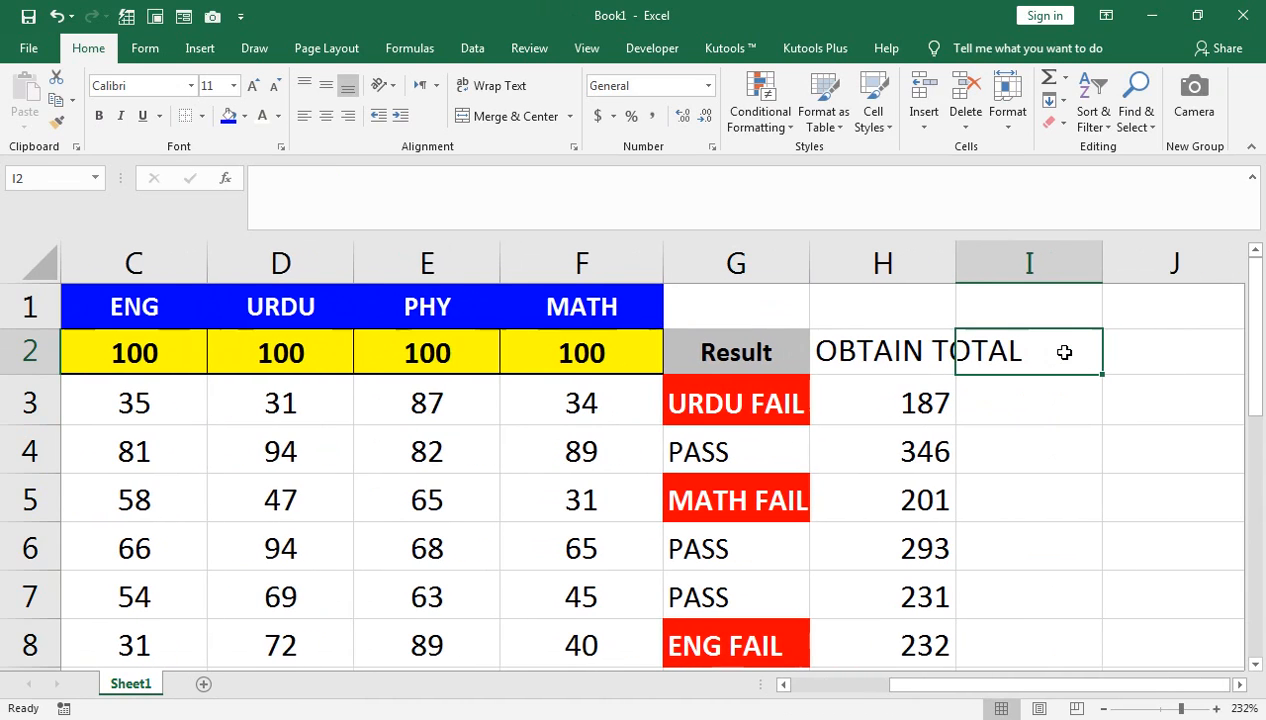
pyautogui.write('MAX')
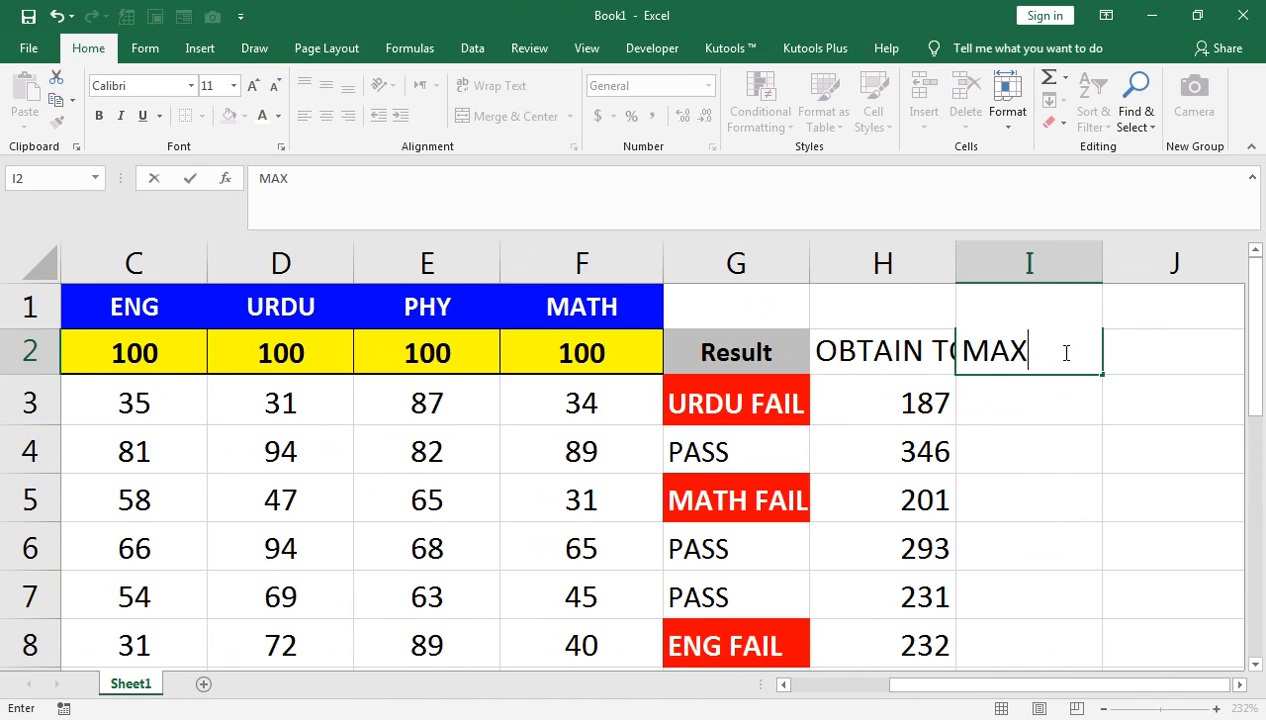
pyautogui.press('Tab')
# Find the first student's highest mark in I3 with =MAX(C3:F3)
pyautogui.press('Down')
pyautogui.press('Left')
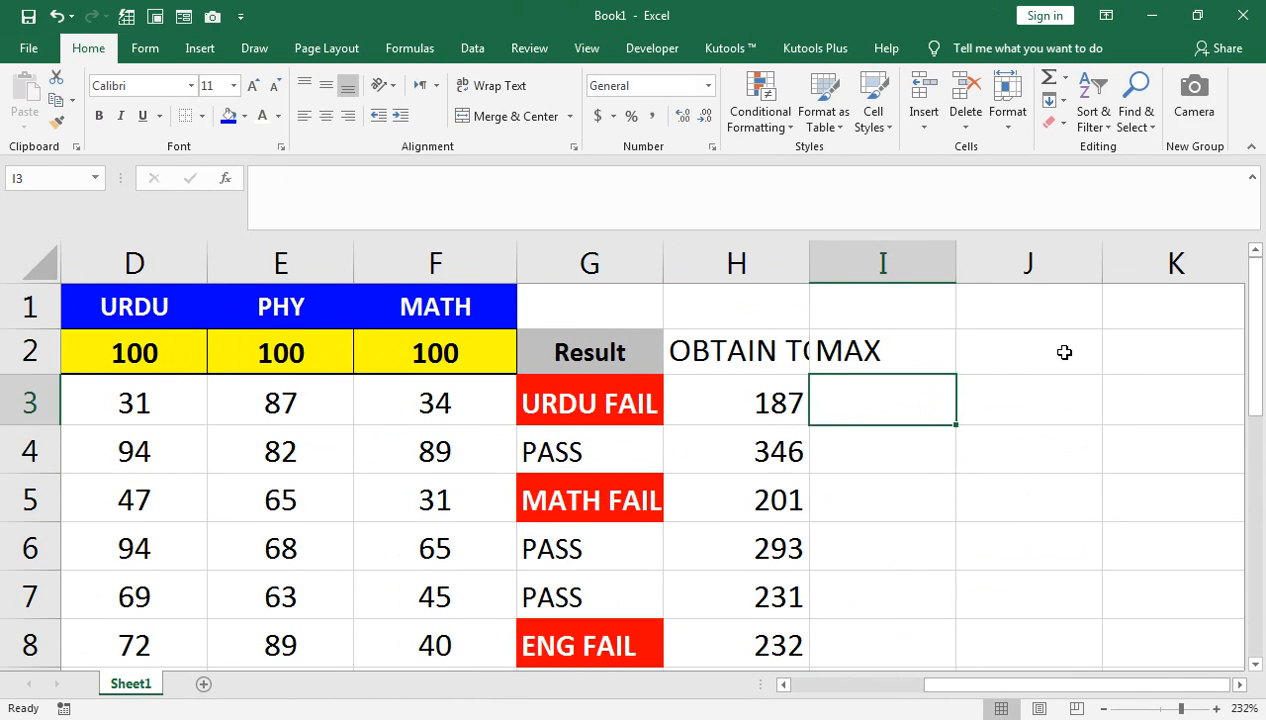
pyautogui.write('=MAX(')
pyautogui.press('Left')
pyautogui.press('Left')
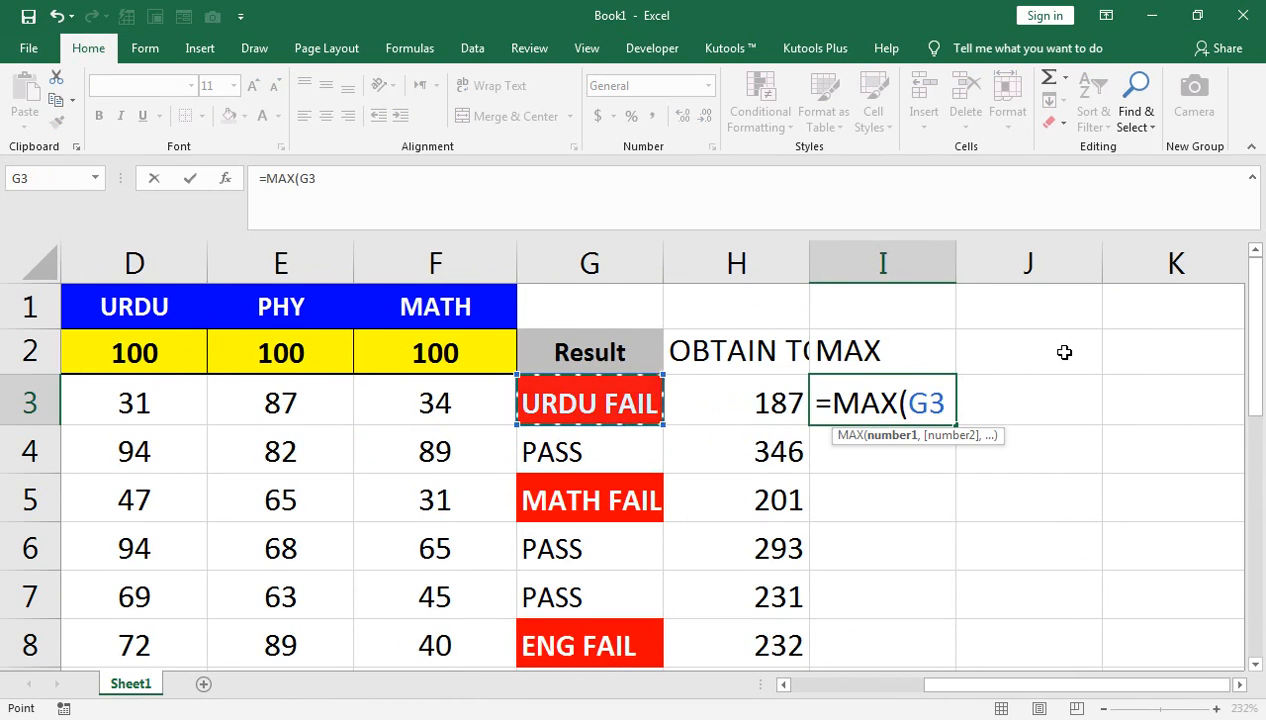
pyautogui.press('Left')
pyautogui.hotkey('shift', 'Left')
pyautogui.hotkey('shift', 'Left')
pyautogui.hotkey('shift', 'Left')
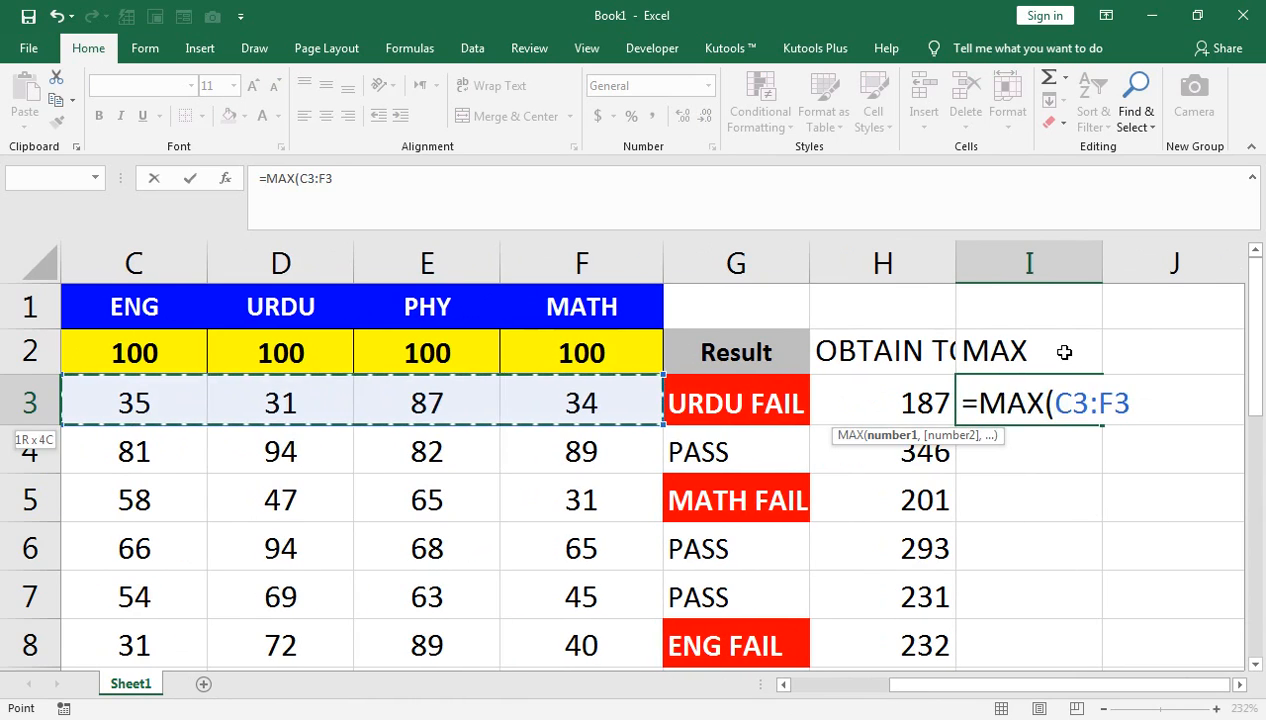
pyautogui.press('Return')
# Fill the MAX formula down from I3 to I8 for the remaining students
pyautogui.press('Up')
pyautogui.hotkey('shift', 'Down')
pyautogui.hotkey('shift', 'Down')
pyautogui.hotkey('shift', 'Down')
pyautogui.hotkey('shift', 'Down')
pyautogui.hotkey('shift', 'Down')
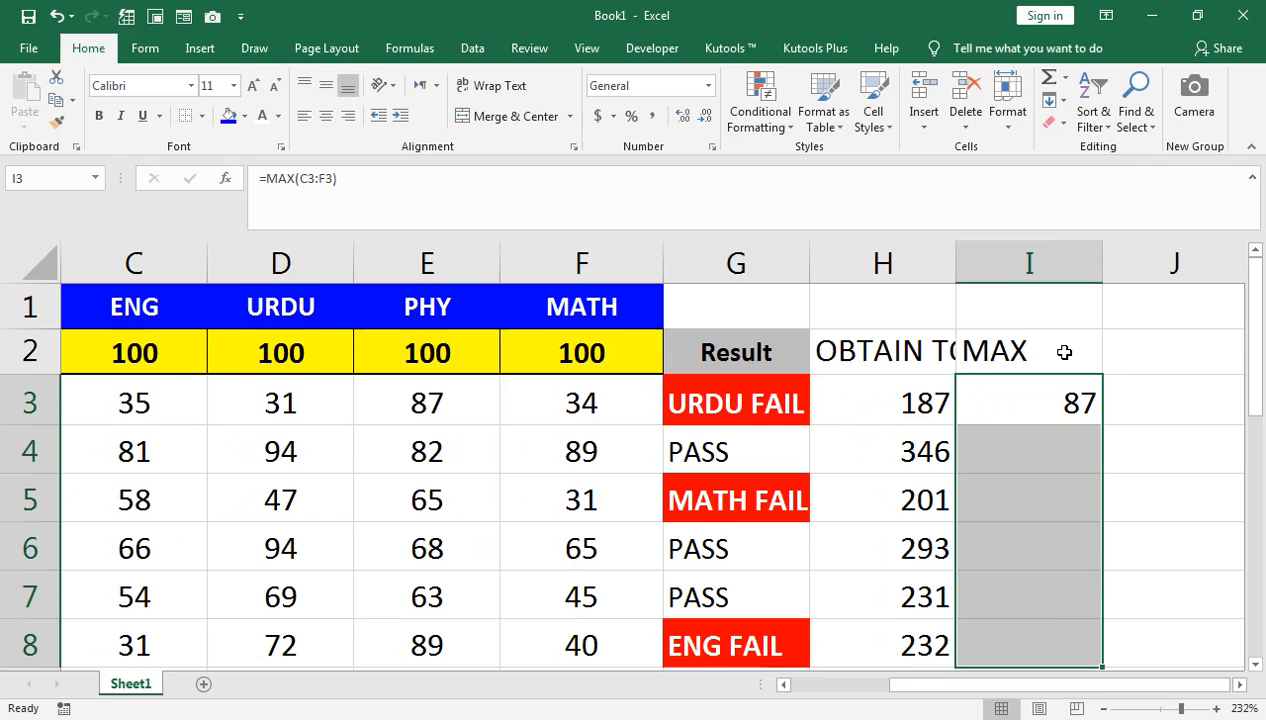
pyautogui.hotkey('ctrl', 'd')
# Add the heading MIN in J2, beside MAX
pyautogui.press('Right')
pyautogui.press('Up')
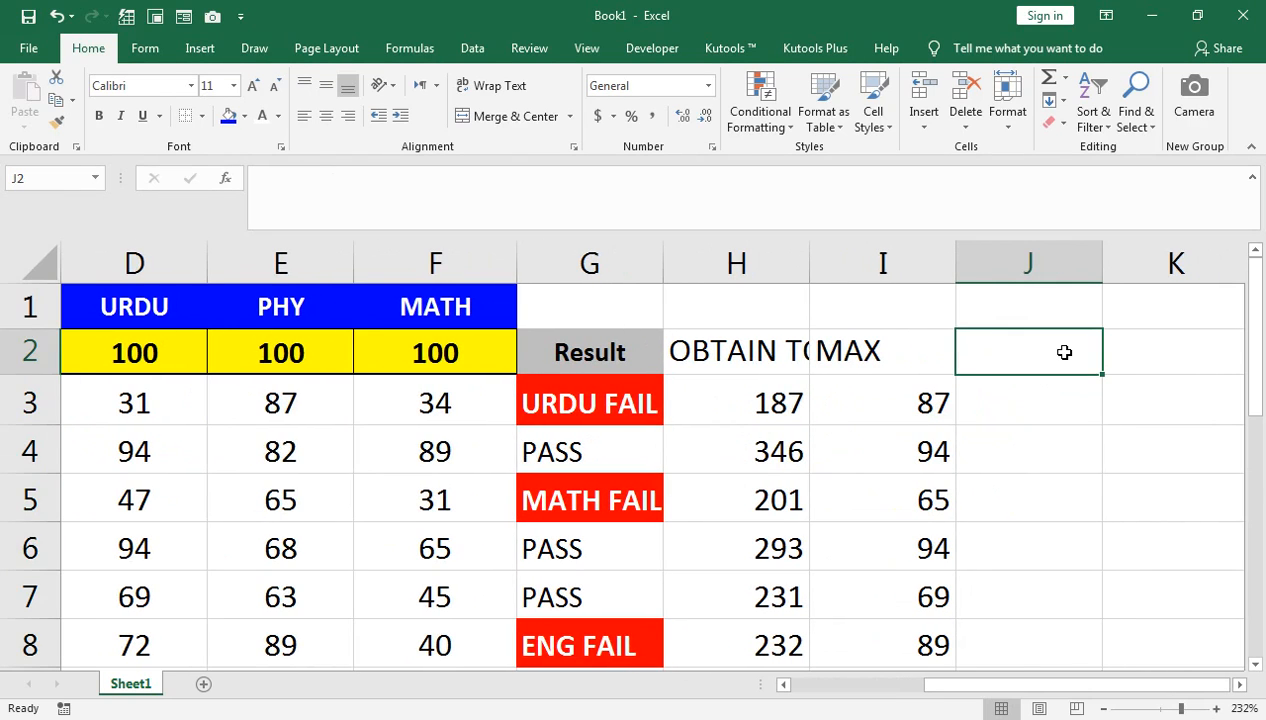
pyautogui.write('MIN')
pyautogui.press('Return')
# Find each student's lowest mark in column J with =MIN(C3:F3) in J3, filled down to J8
pyautogui.write('=MIN(')
pyautogui.press('Left')
pyautogui.press('Left')
pyautogui.press('Left')
pyautogui.press('Left')
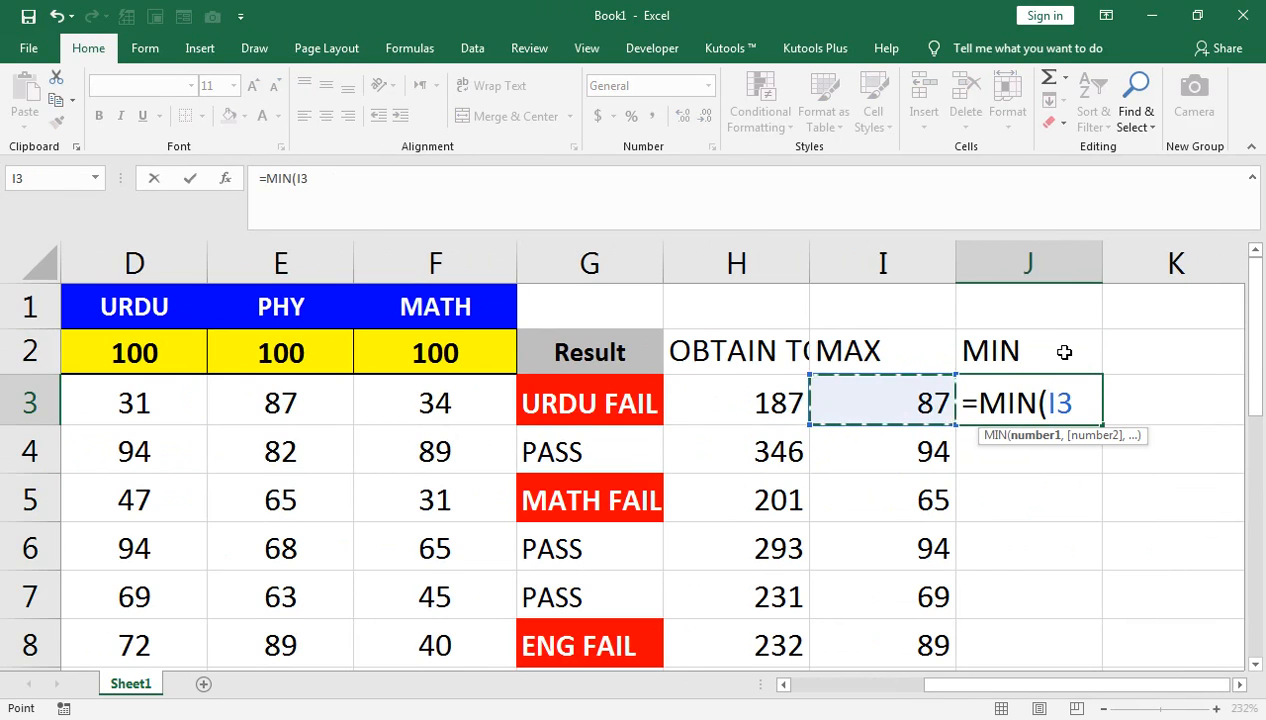
pyautogui.hotkey('shift', 'Left')
pyautogui.hotkey('shift', 'Left')
pyautogui.hotkey('shift', 'Left')
pyautogui.hotkey('shift', 'Left')
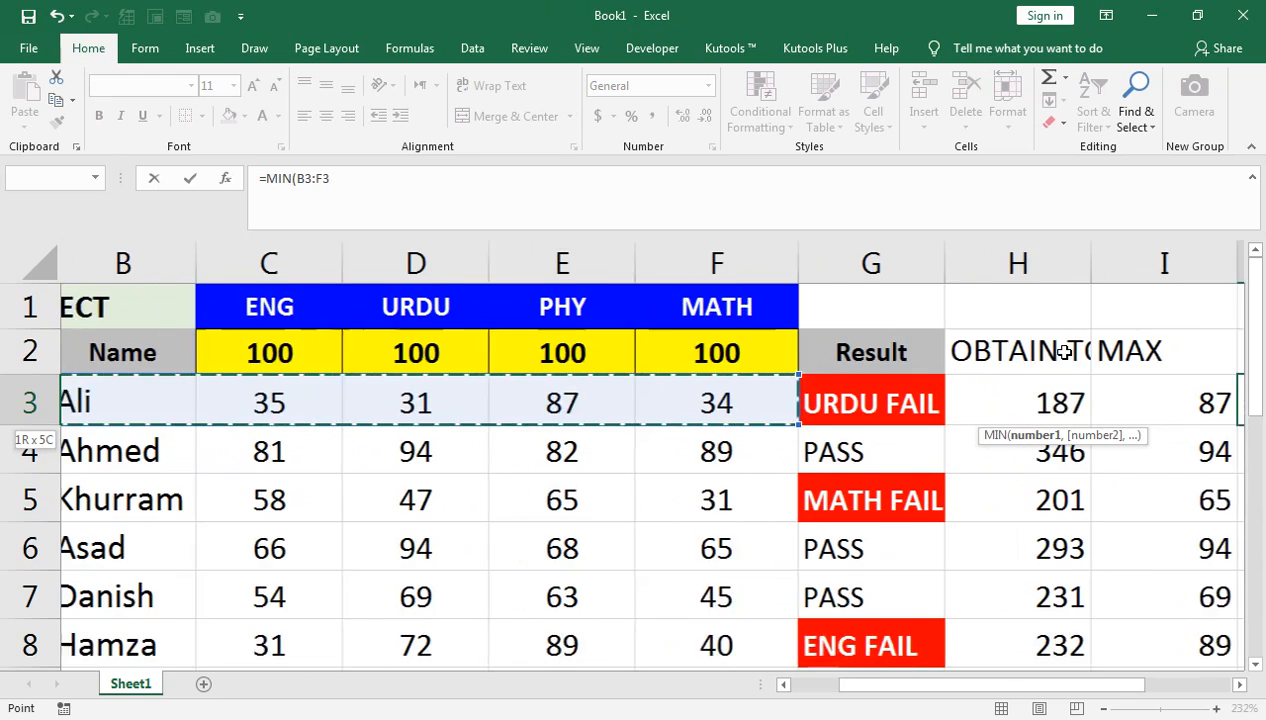
pyautogui.hotkey('shift', 'Right')
pyautogui.press('Return')
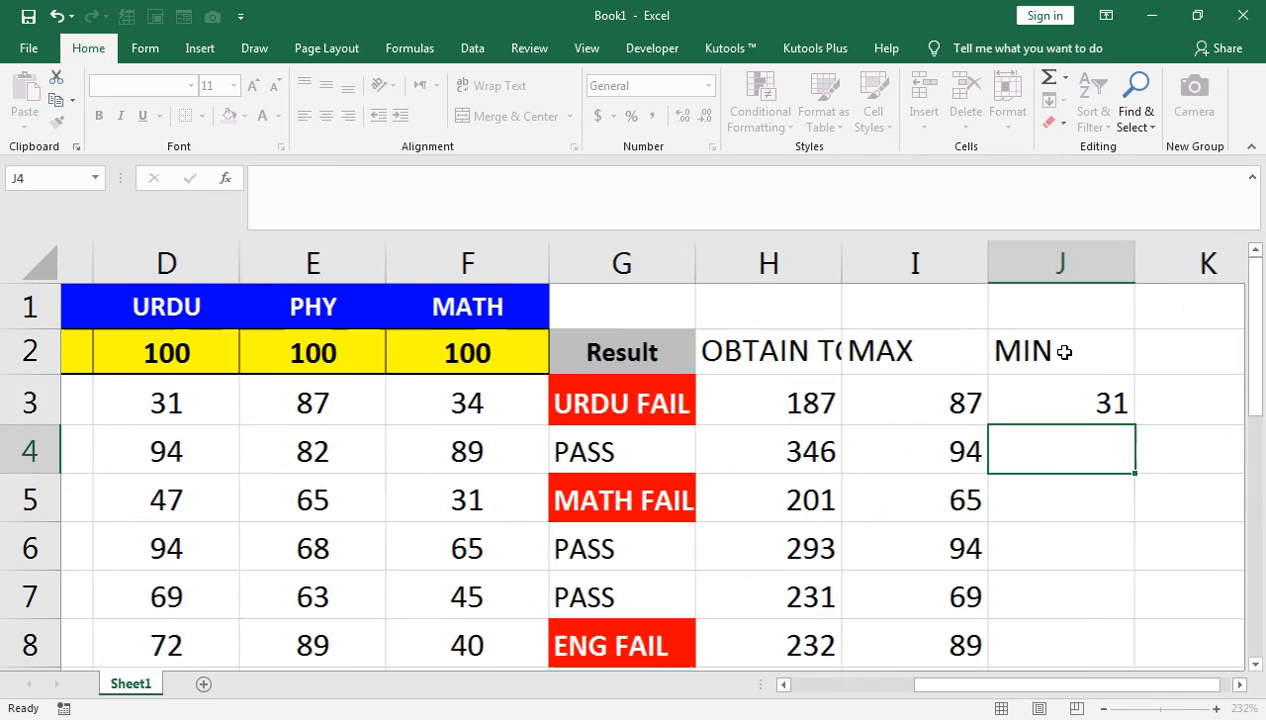
pyautogui.press('Up')
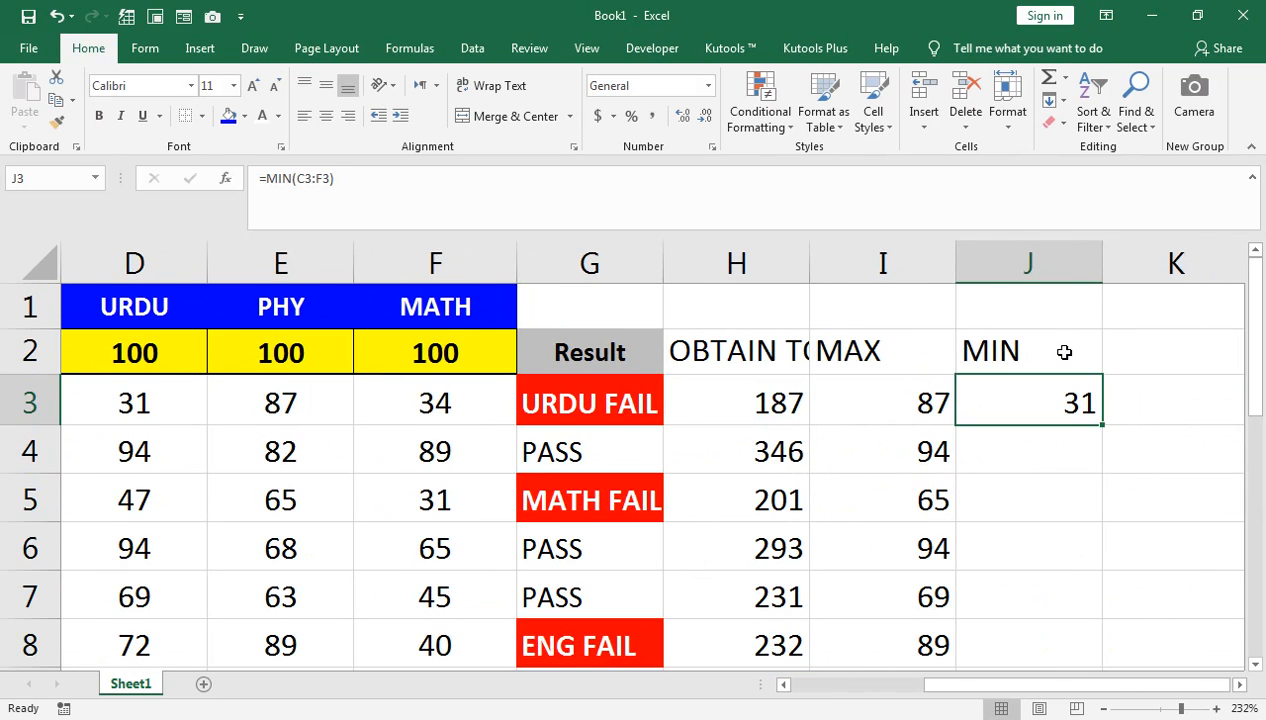
pyautogui.doubleClick(1107, 420)
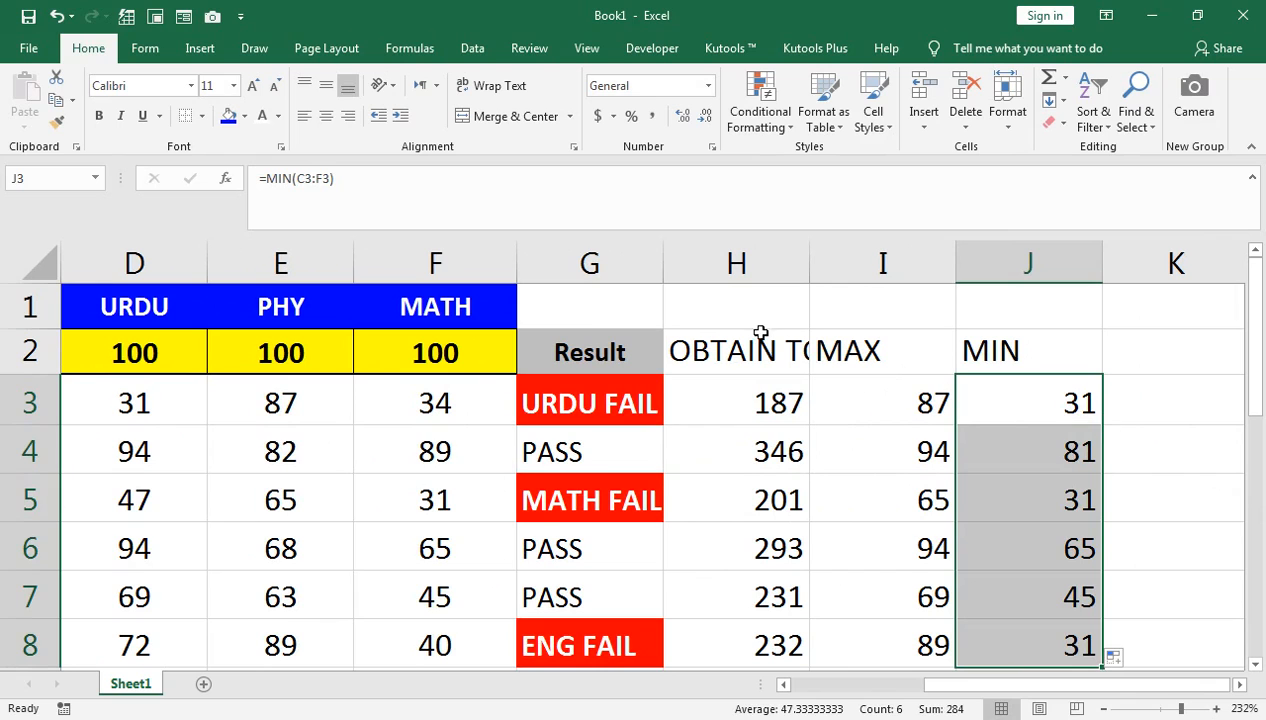
# Wrap the OBTAIN TOTAL heading onto two lines, narrowing column H and making row 2 taller to suit
pyautogui.doubleClick(809, 263)
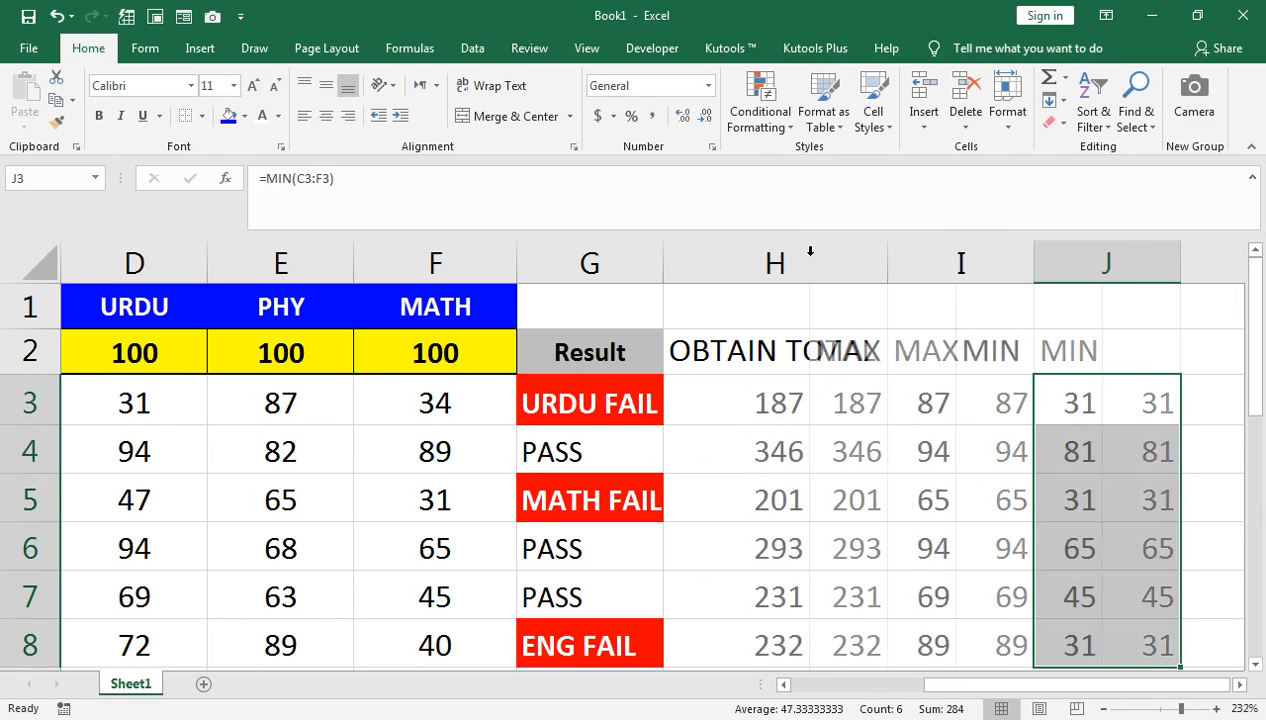
pyautogui.click(862, 340)
pyautogui.moveTo(878, 283); pyautogui.dragTo(812, 287)
pyautogui.moveTo(15, 374); pyautogui.dragTo(33, 411)
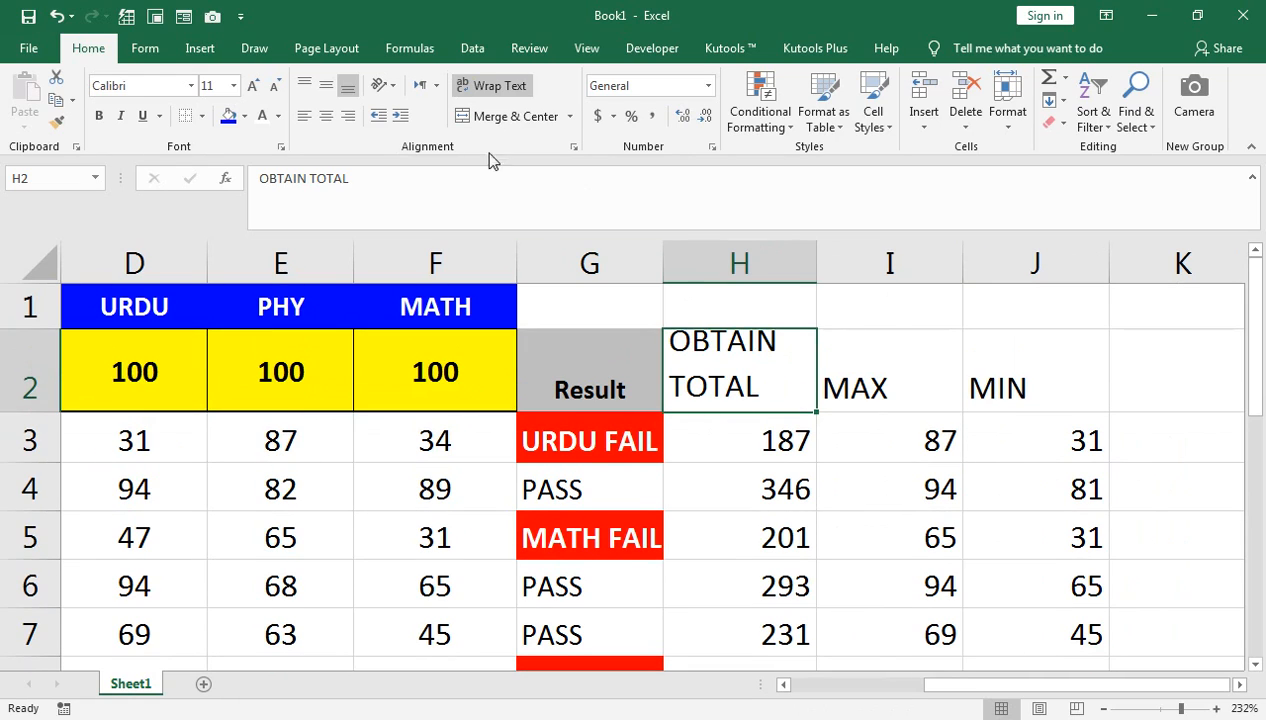
# Centre the OBTAIN TOTAL heading in its cell and reduce its font size to 9
pyautogui.click(327, 87)
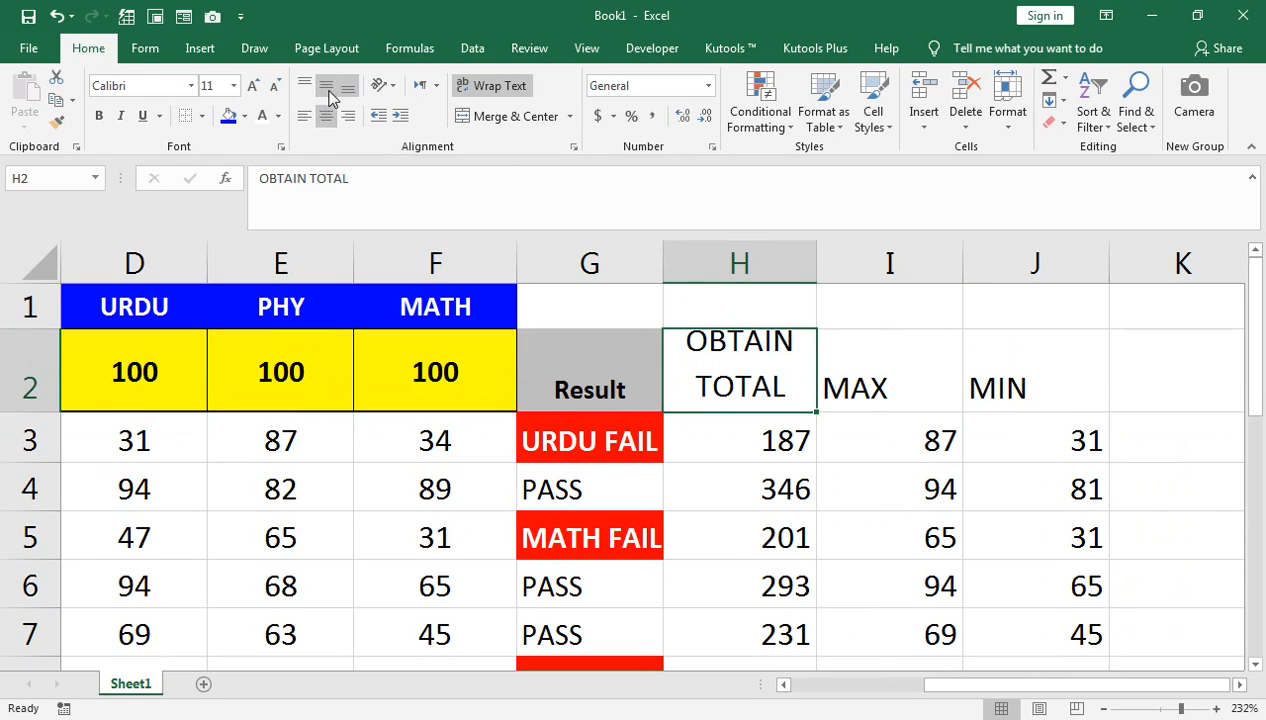
pyautogui.click(274, 86)
pyautogui.click(274, 86)
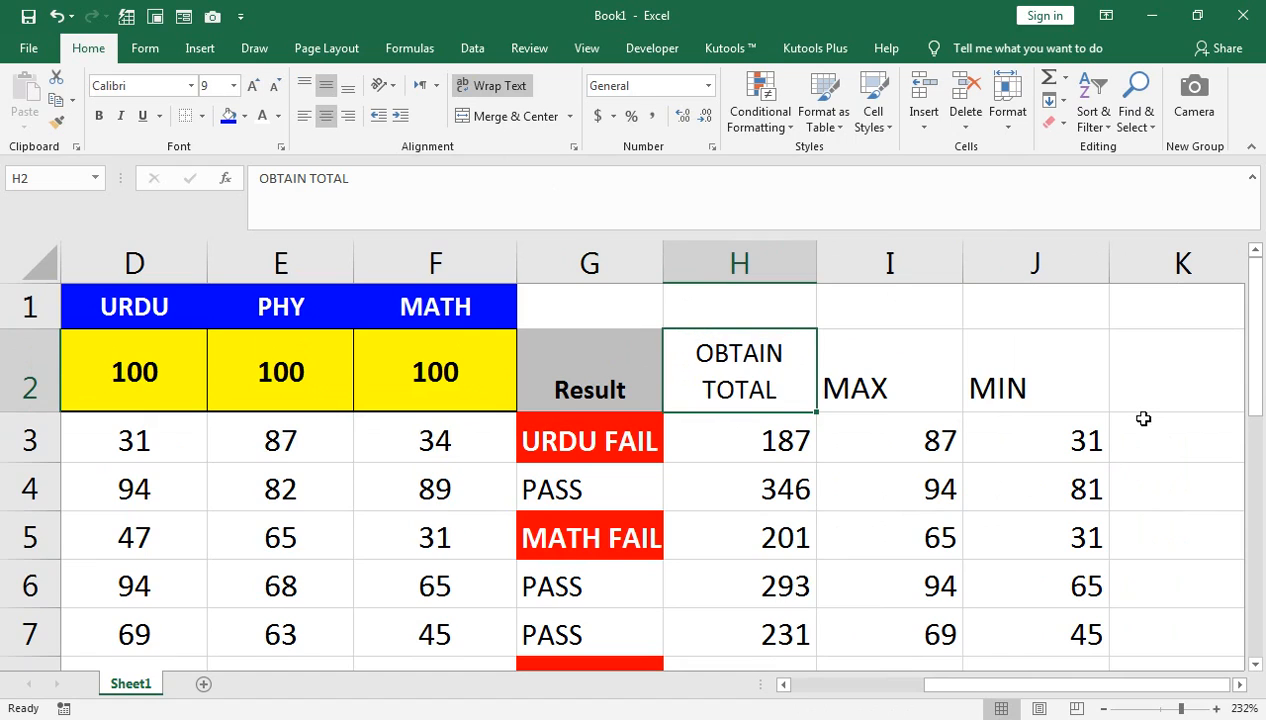
# Copy the Result heading's formatting onto the OBTAIN TOTAL, MAX and MIN headings in H2:J2
pyautogui.click(568, 388)
pyautogui.click(57, 121)
pyautogui.moveTo(757, 401); pyautogui.dragTo(1085, 392)
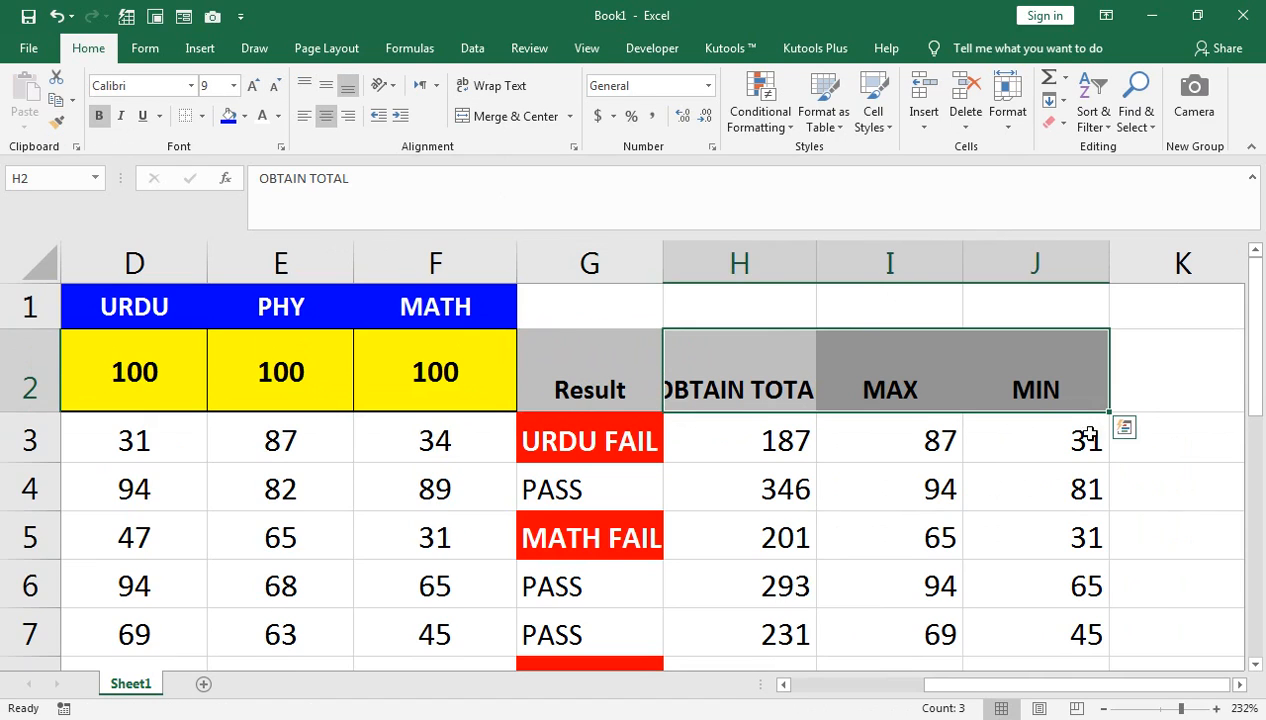
# Vertically centre the headings in H2:J2 and wrap the OBTAIN TOTAL text again
pyautogui.click(327, 90)
pyautogui.click(710, 350)
pyautogui.click(488, 85)
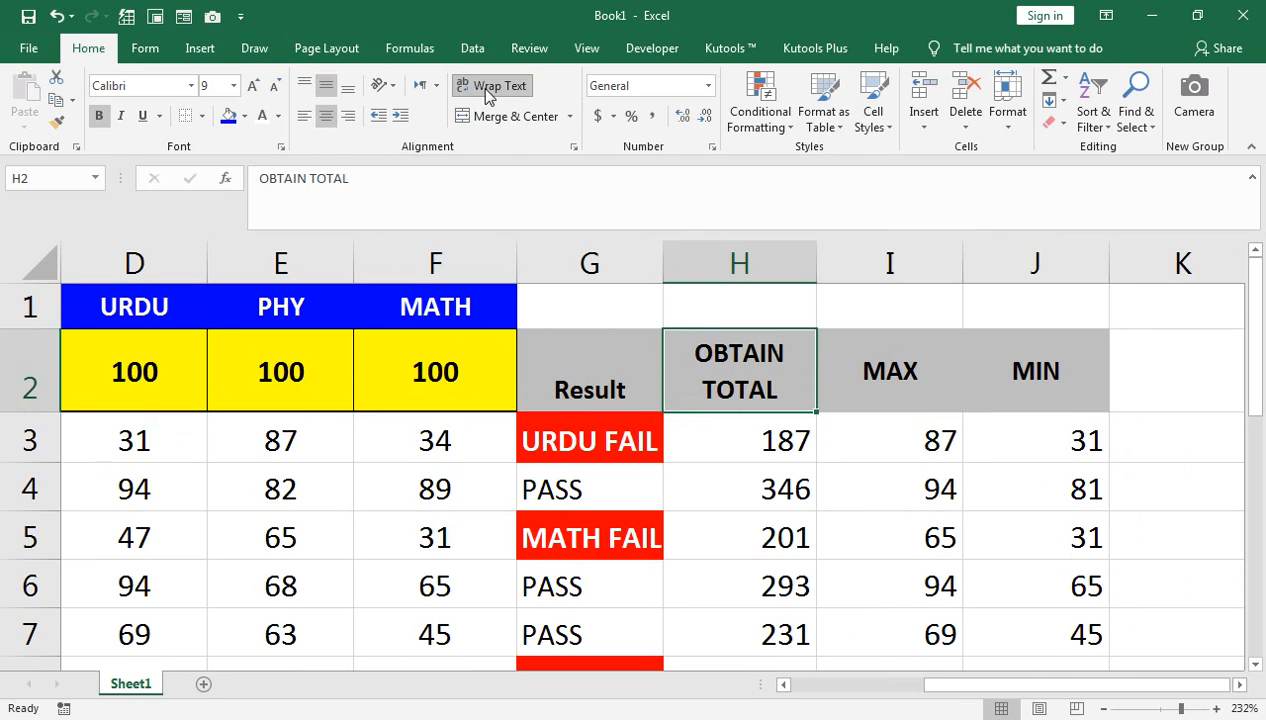
# Narrow columns H to J, keeping H just wide enough for its two-line heading
pyautogui.click(845, 428)
pyautogui.click(749, 432)
pyautogui.keyDown('shift'); pyautogui.click(853, 446); pyautogui.keyUp('shift')
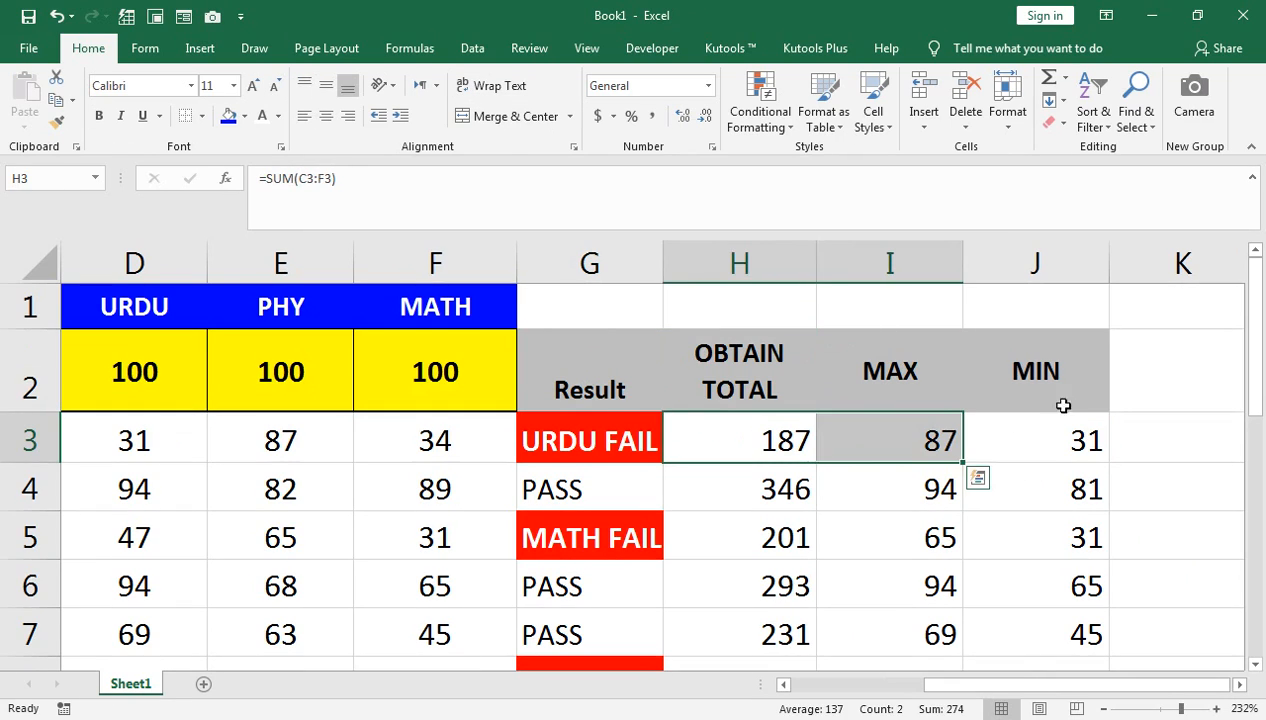
pyautogui.moveTo(882, 262); pyautogui.dragTo(1006, 260)
pyautogui.moveTo(796, 246); pyautogui.dragTo(868, 262)
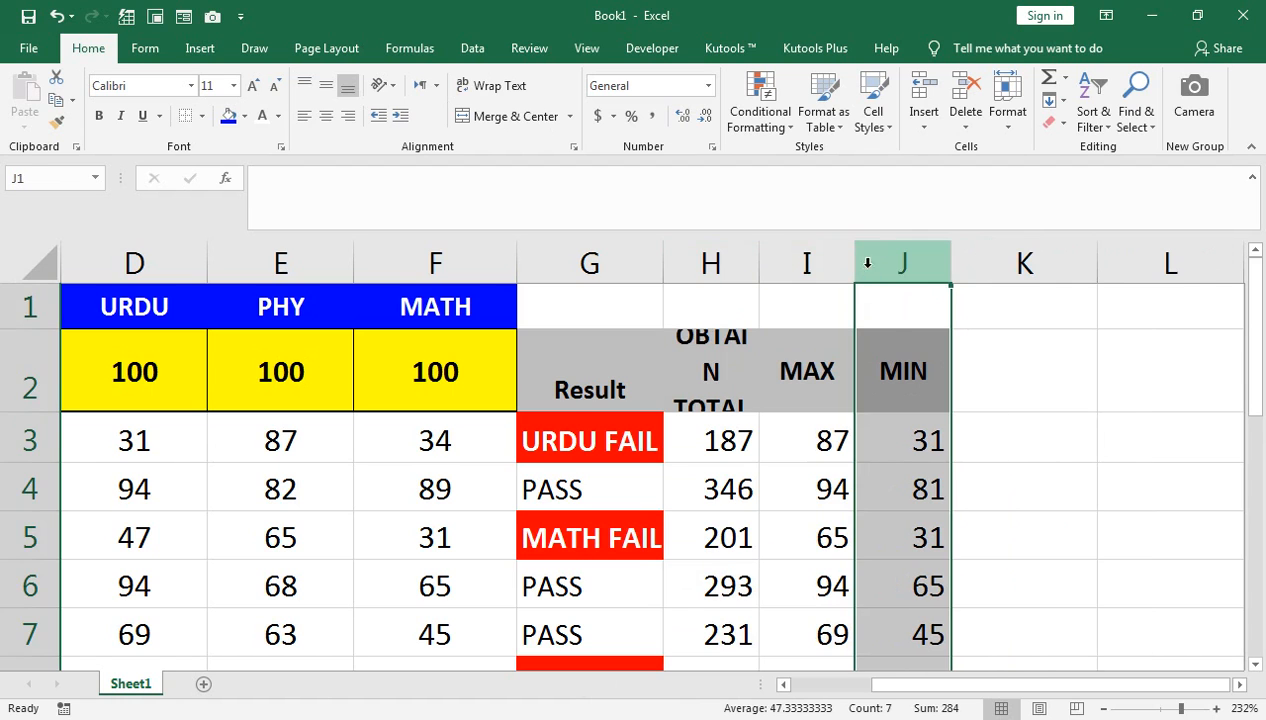
pyautogui.click(1008, 446)
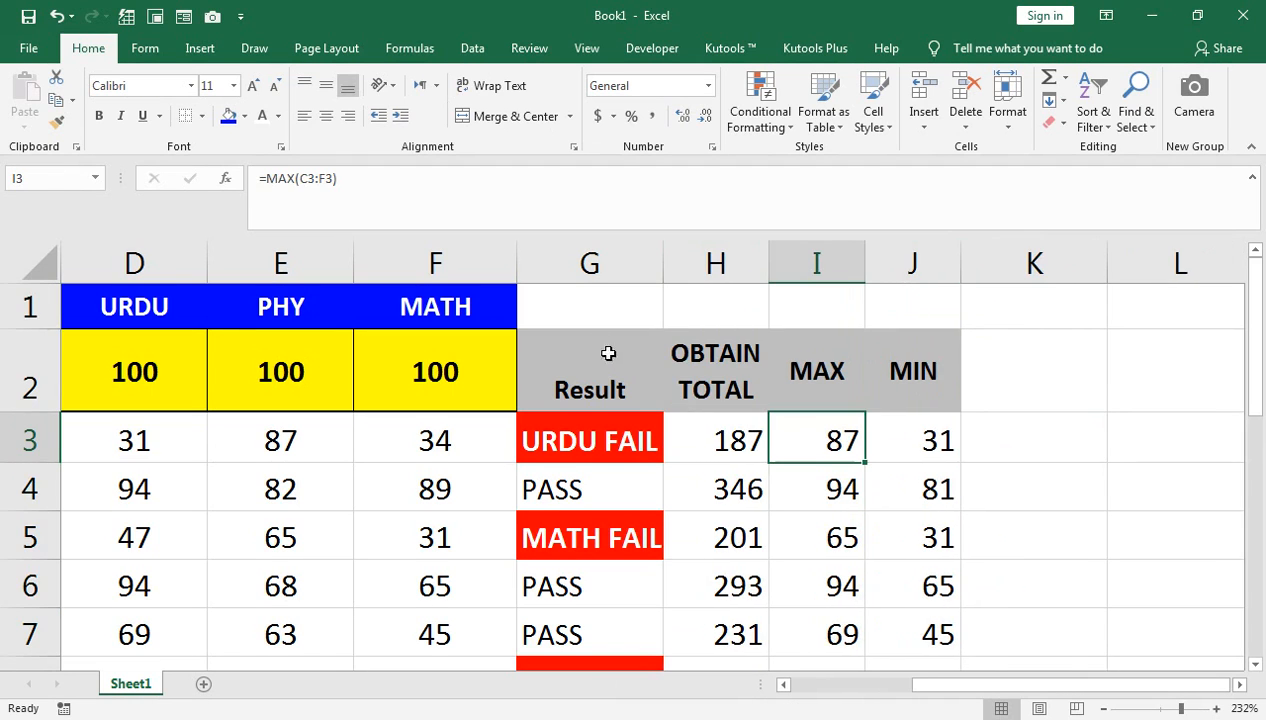
# Add the heading TOTAL M in G1, above Result
pyautogui.click(597, 315)
pyautogui.write('TOT')
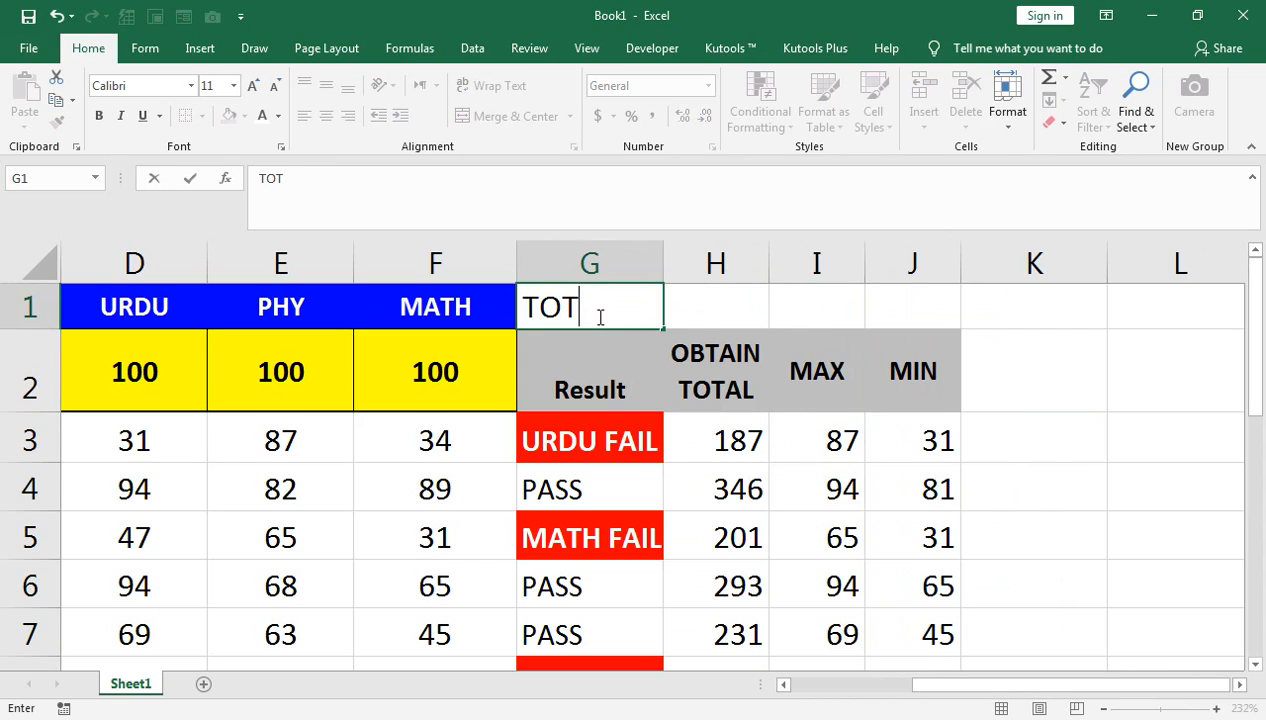
pyautogui.write('AL M')
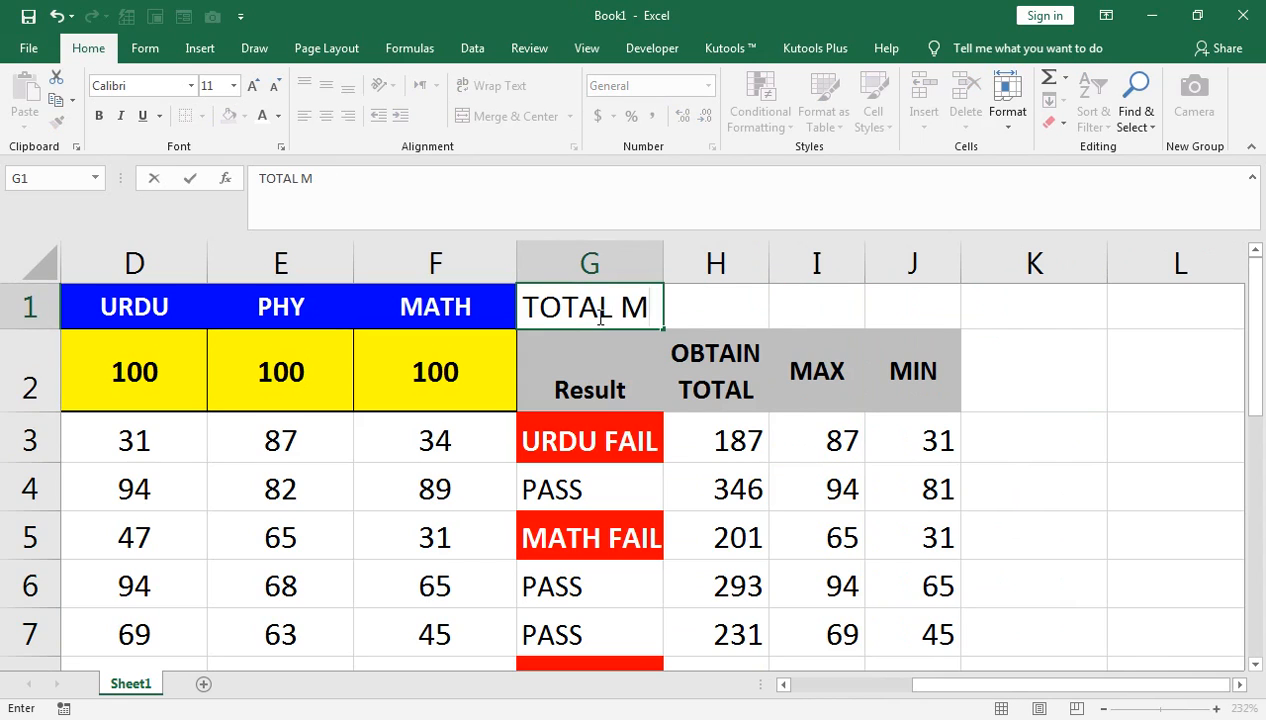
pyautogui.press('Tab')
# Enter 400 in H1 as the combined maximum marks of the four subjects
pyautogui.click(404, 390)
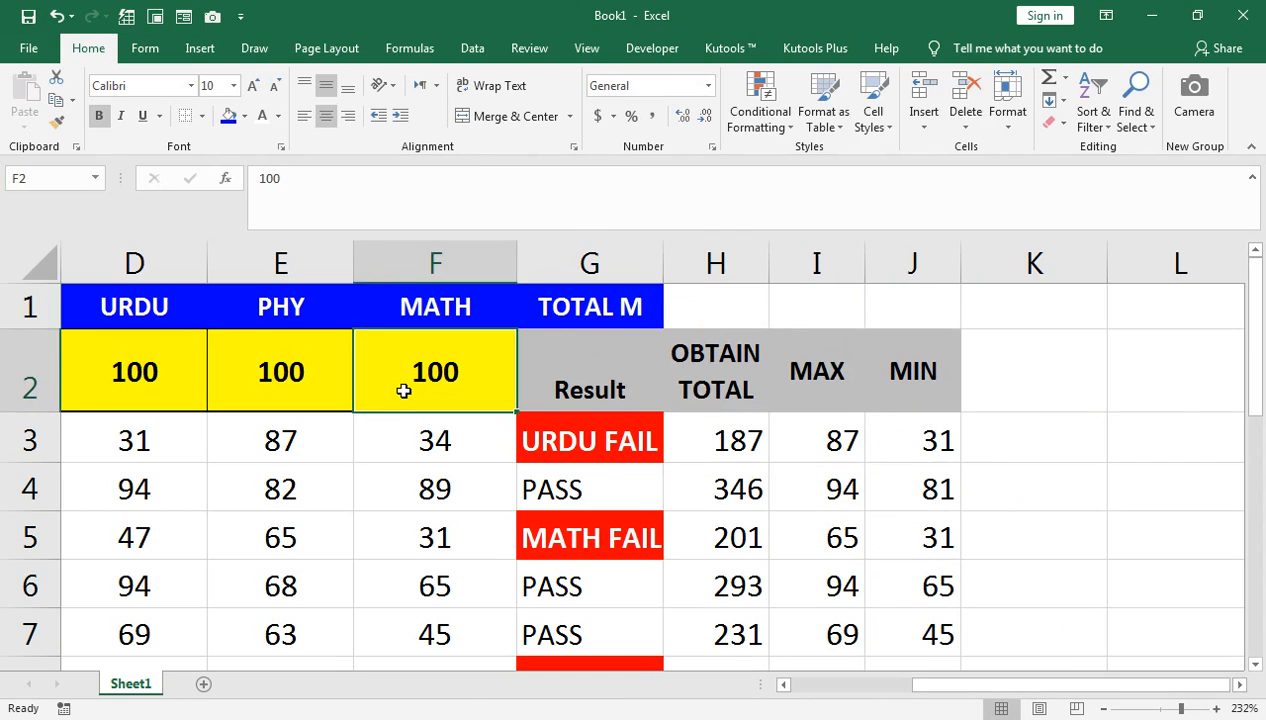
pyautogui.press('Left')
pyautogui.press('Left')
pyautogui.press('Left')
pyautogui.press('Left')
pyautogui.press('Right')
pyautogui.press('Right')
pyautogui.press('Right')
pyautogui.press('Right')
pyautogui.press('Right')
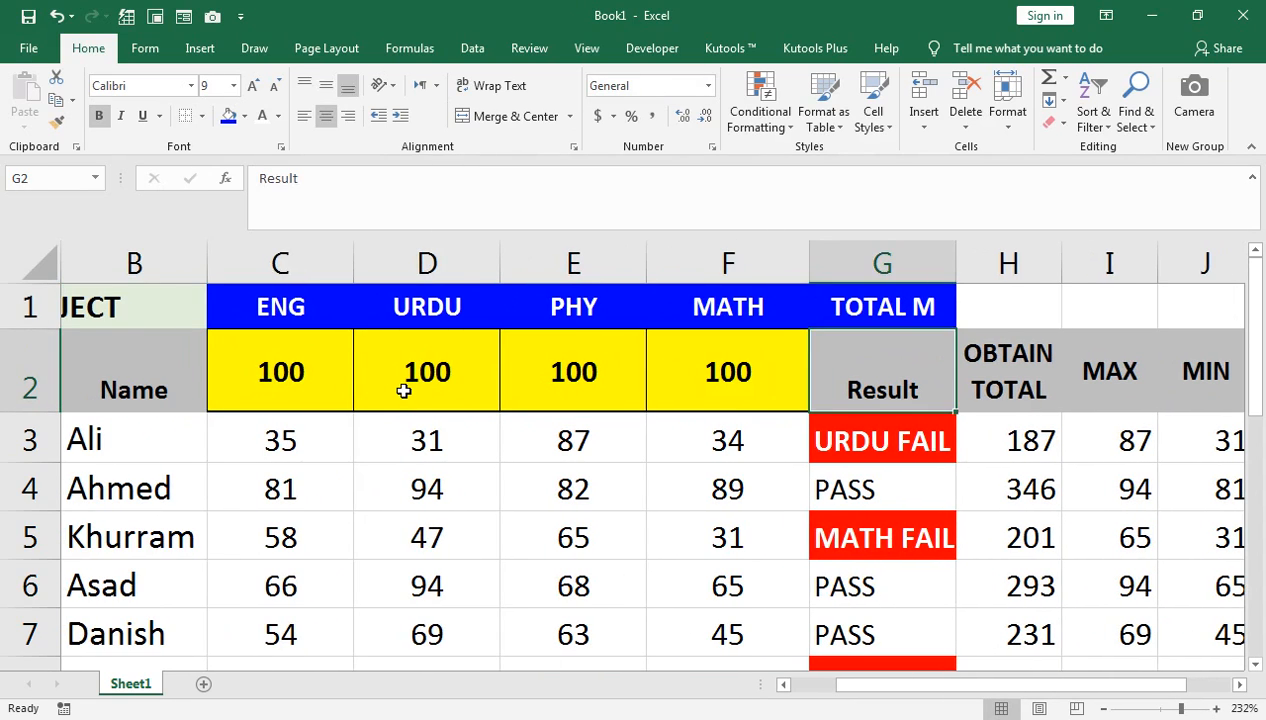
pyautogui.press('Up')
pyautogui.press('Right')
pyautogui.press('Right')
pyautogui.press('Left')
pyautogui.write('400')
pyautogui.press('Return')
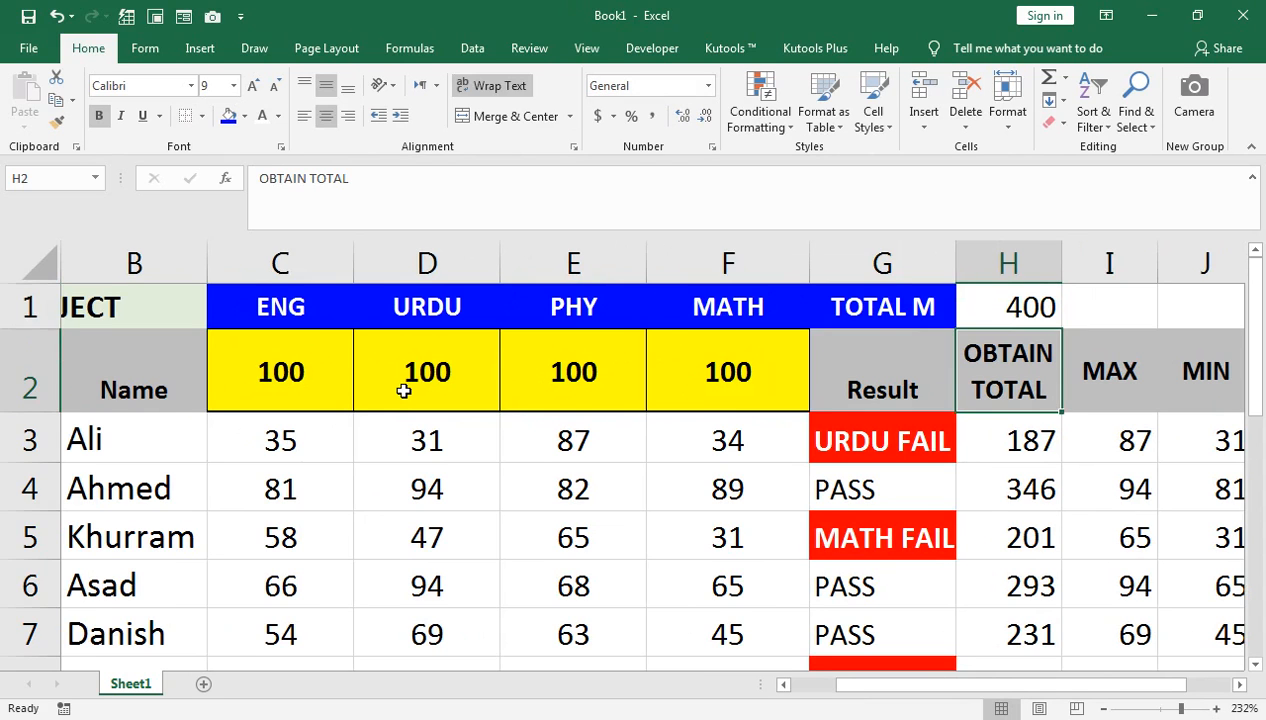
# Add the heading PERCENTAGE in K2, beside the MIN heading
pyautogui.press('Up')
pyautogui.press('Right')
pyautogui.press('Right')
pyautogui.press('Right')
pyautogui.press('Left')
pyautogui.press('Down')
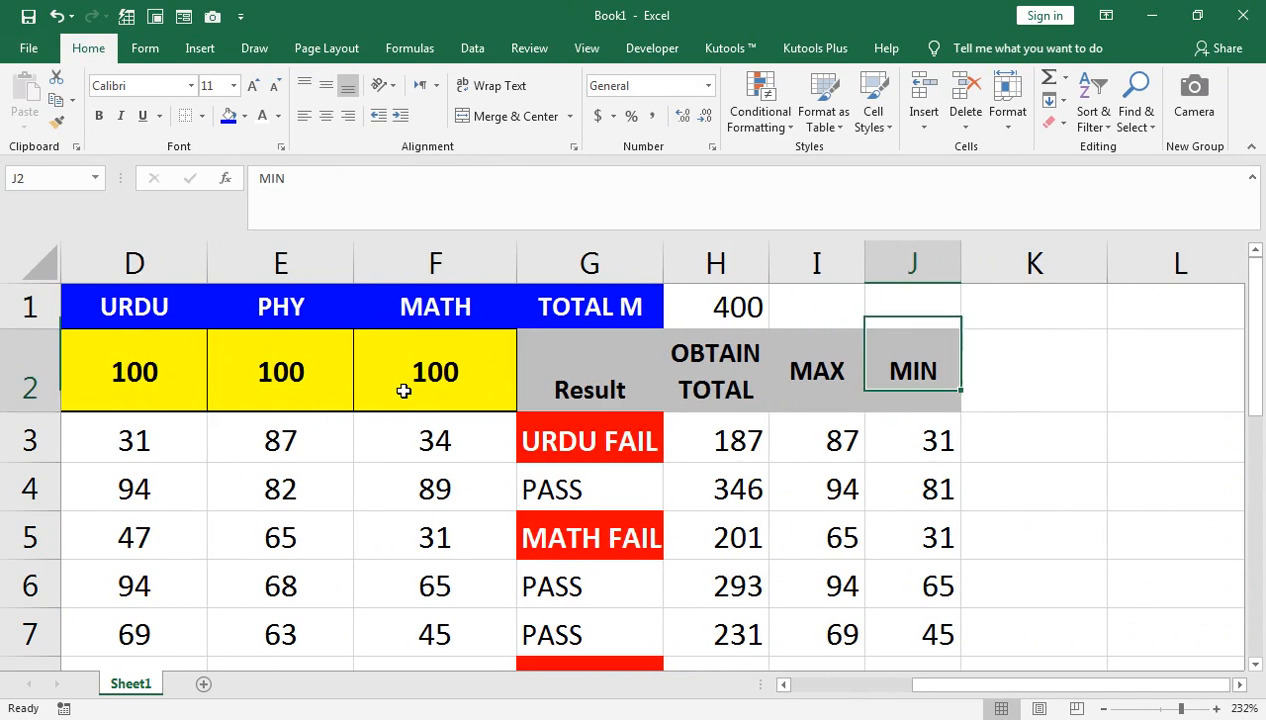
pyautogui.press('Down')
pyautogui.press('Right')
pyautogui.press('Up')
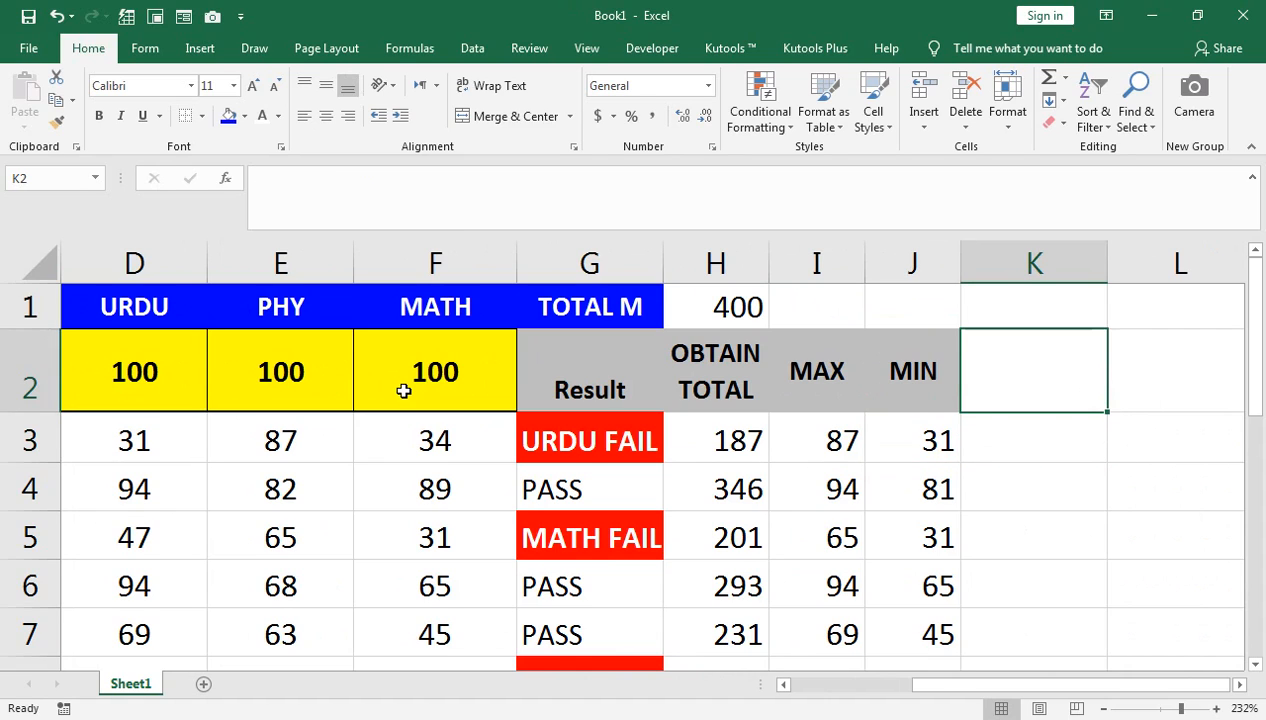
pyautogui.write('PERC')
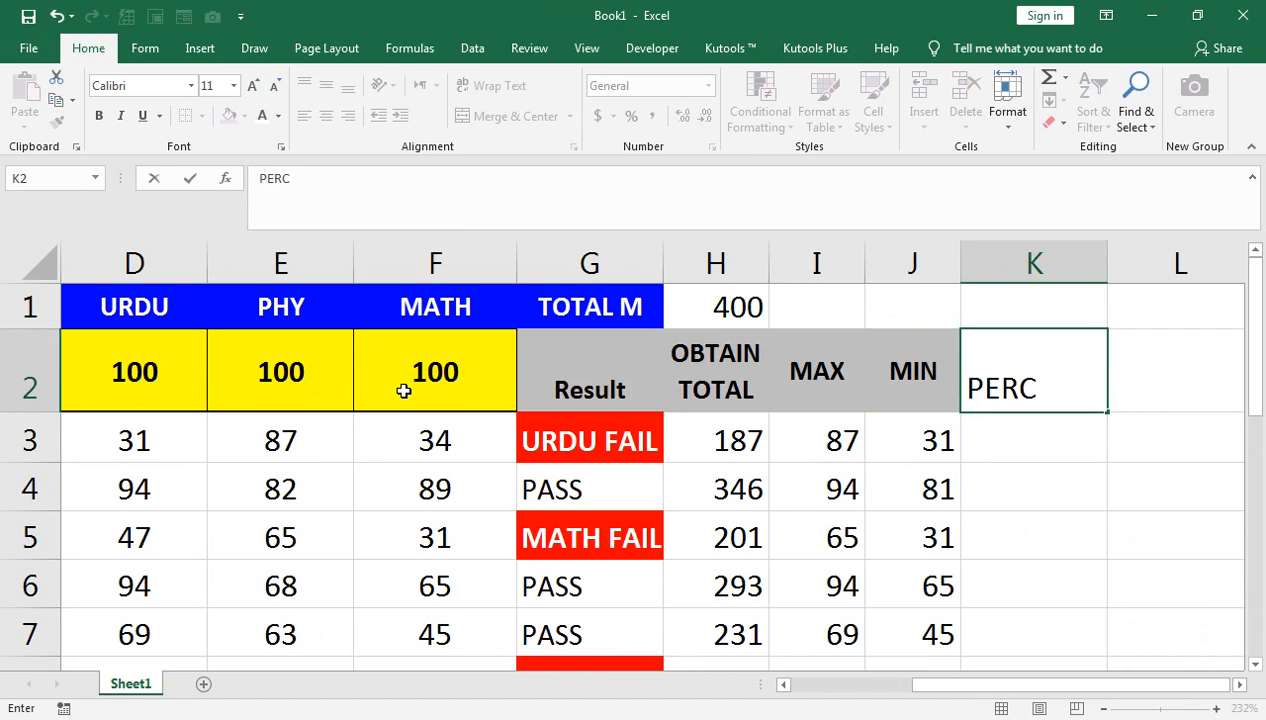
pyautogui.write('ENTAGE')
pyautogui.press('Return')
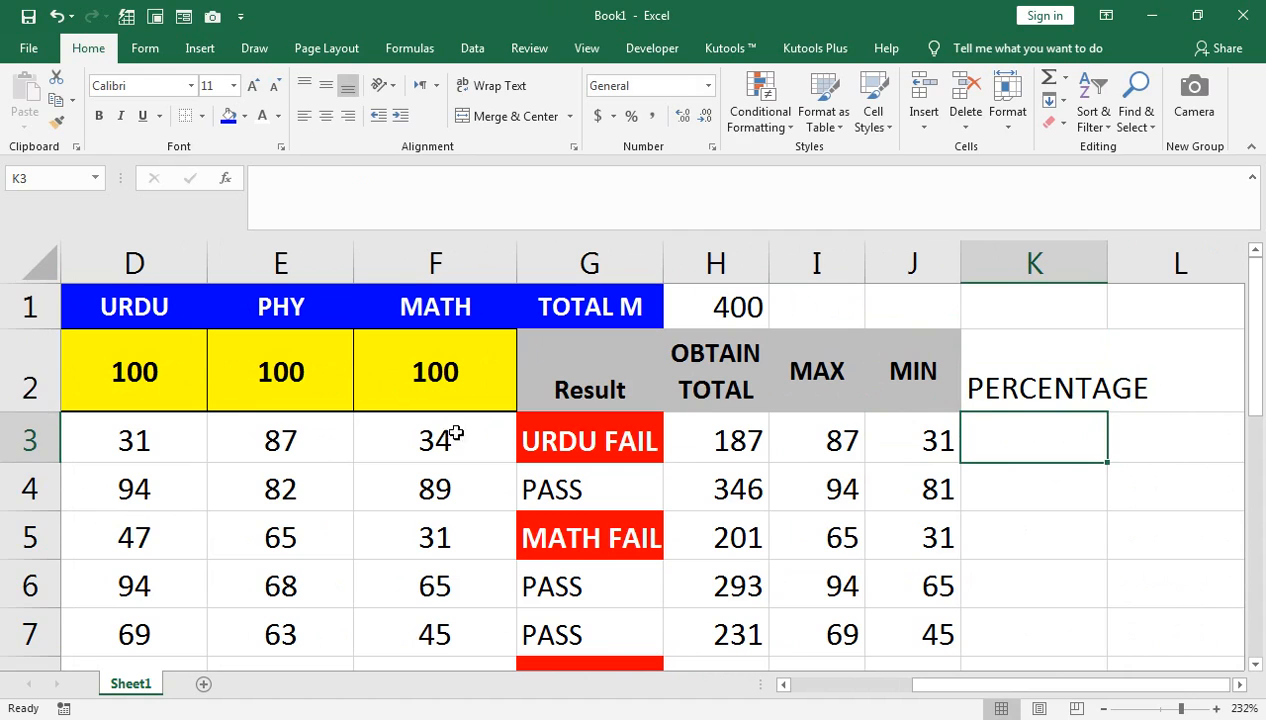
# Copy the MAX heading's formatting to the PERCENTAGE heading and widen column K to fit its text
pyautogui.click(855, 362)
pyautogui.click(57, 121)
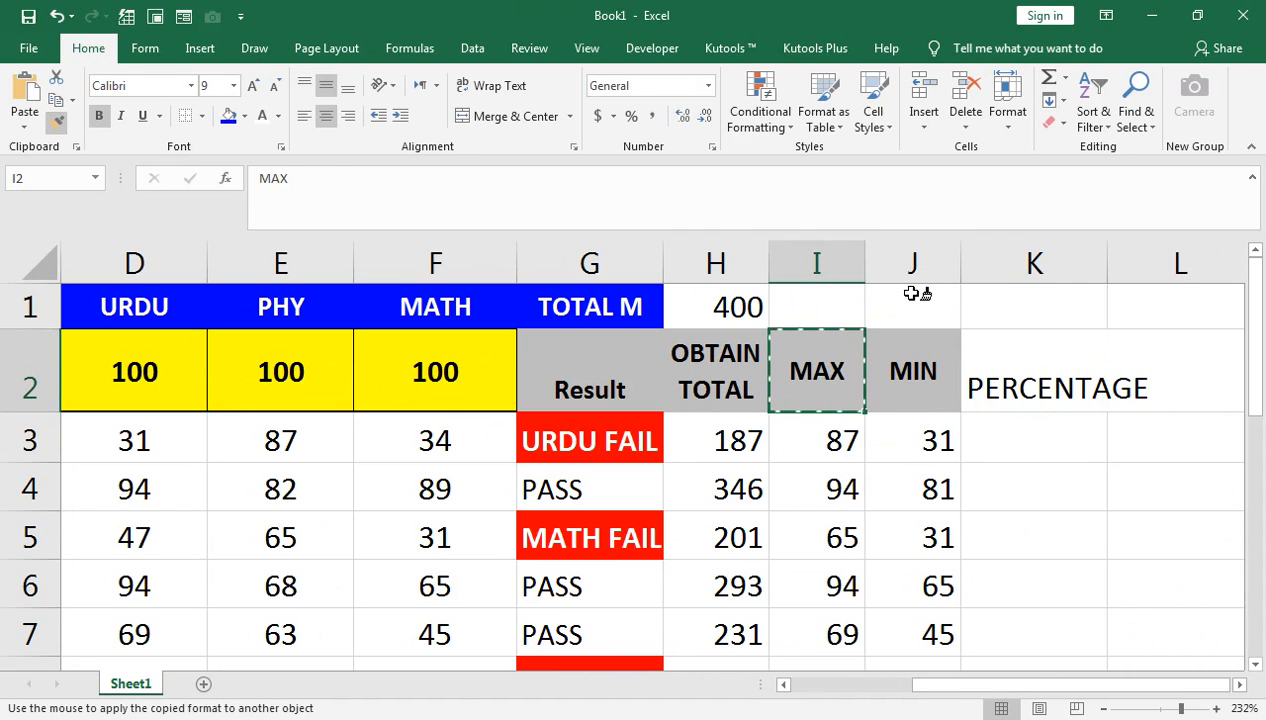
pyautogui.click(1040, 393)
pyautogui.doubleClick(1107, 268)
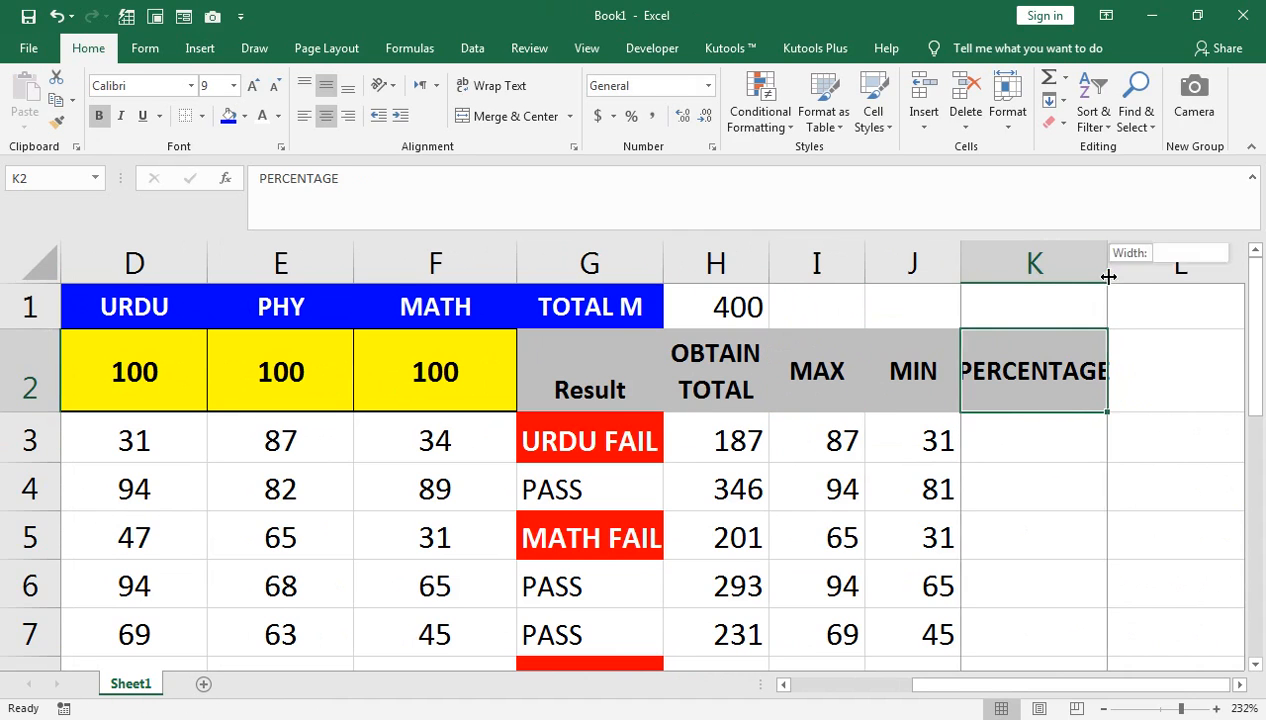
# Calculate the percentage in K3 with =H3*100/$H$1 and fill the formula down for all students
pyautogui.click(1017, 437)
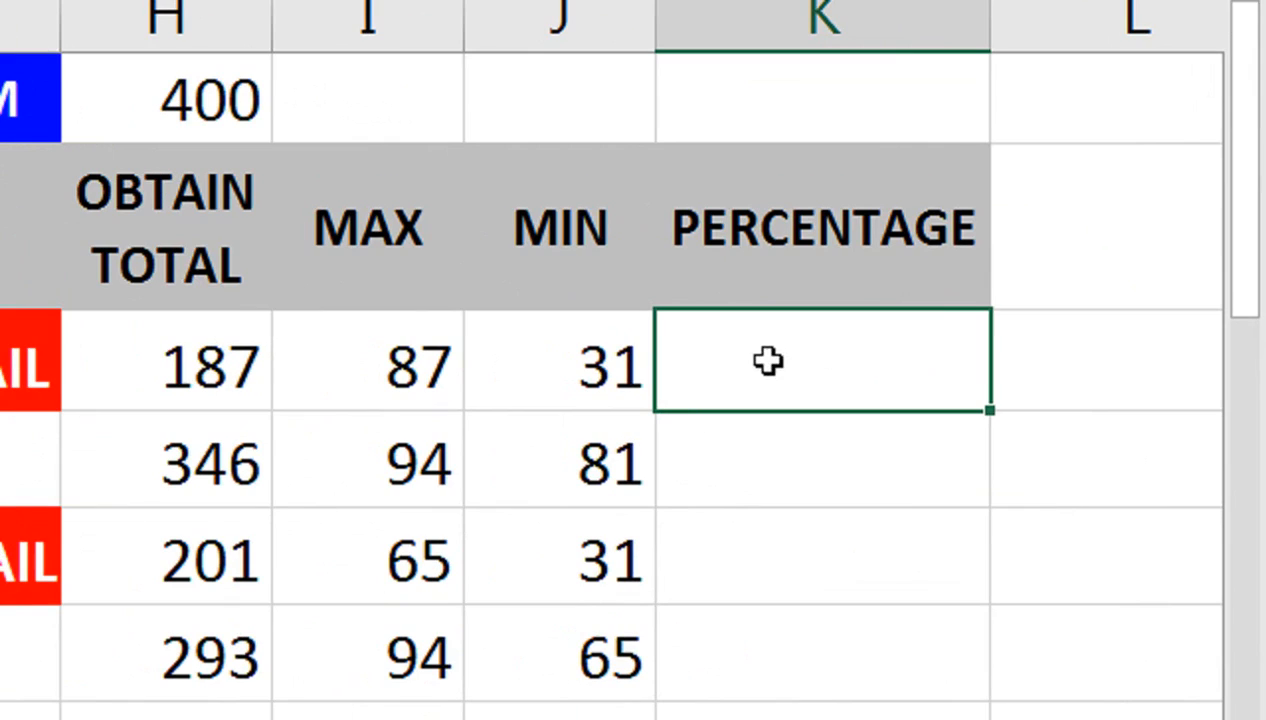
pyautogui.write('[')
pyautogui.press('BackSpace')
pyautogui.write('=')
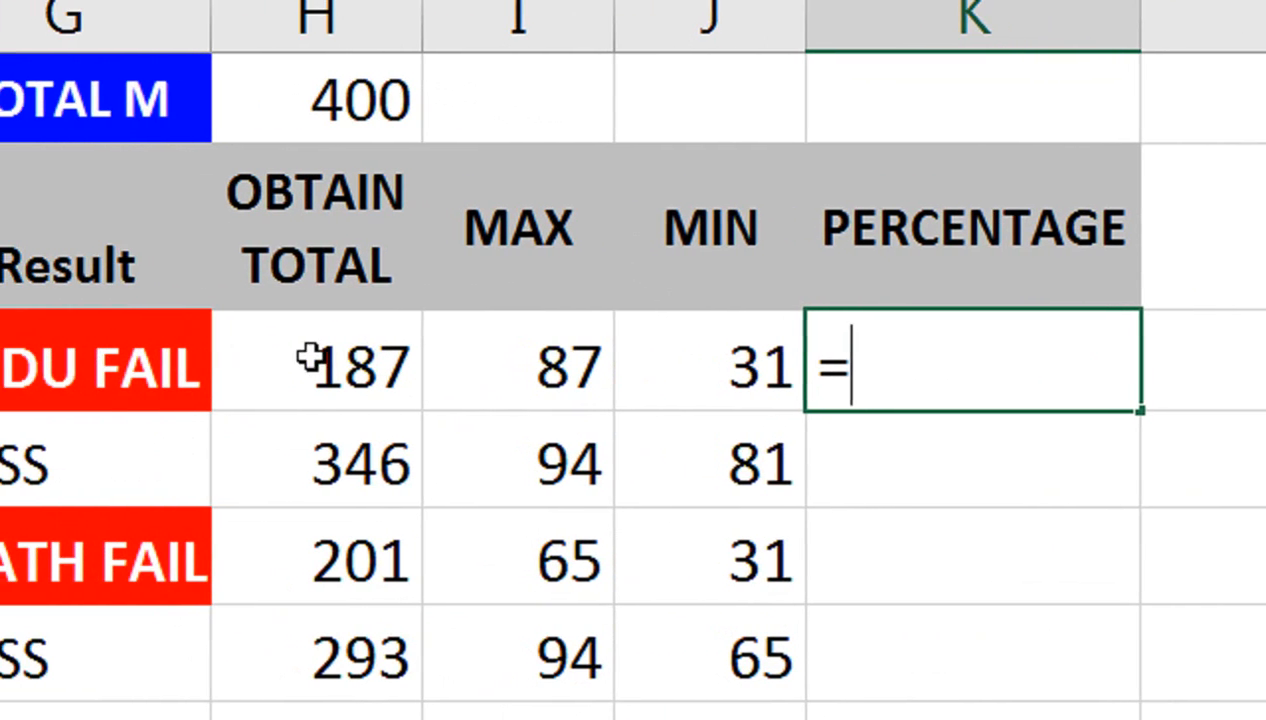
pyautogui.click(368, 356)
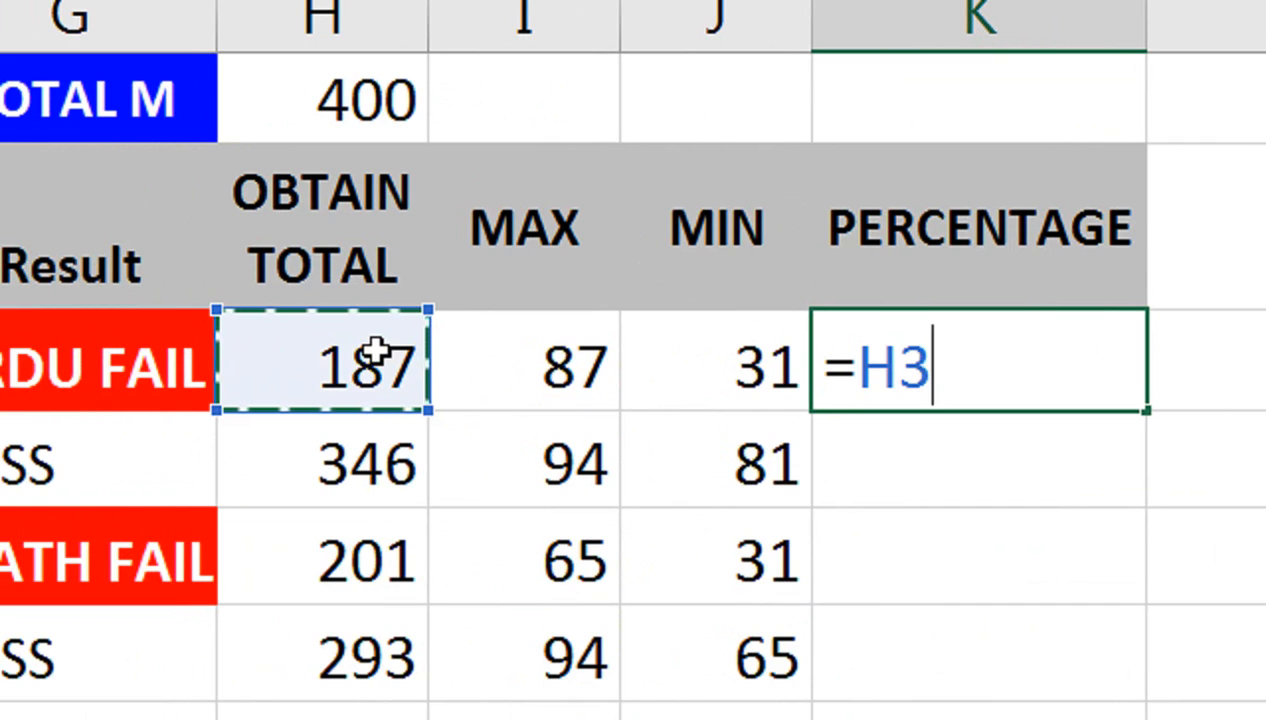
pyautogui.write('*100/')
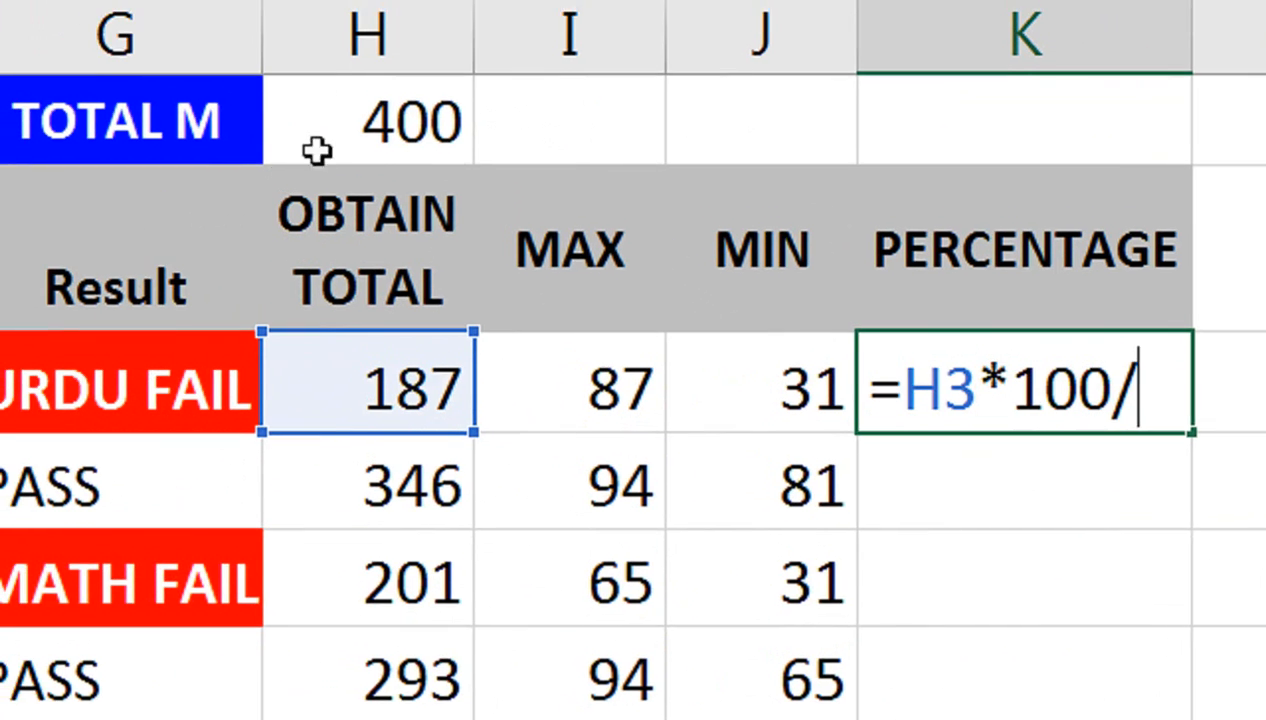
pyautogui.click(300, 124)
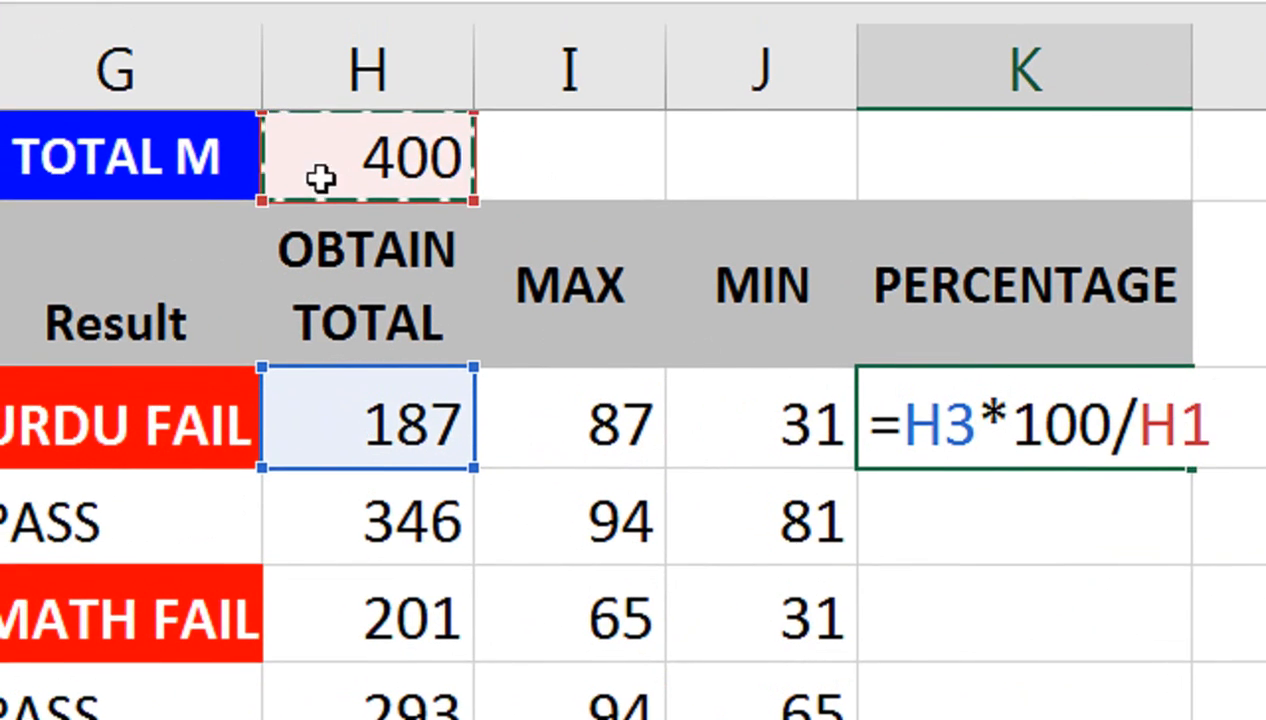
pyautogui.press('F4')
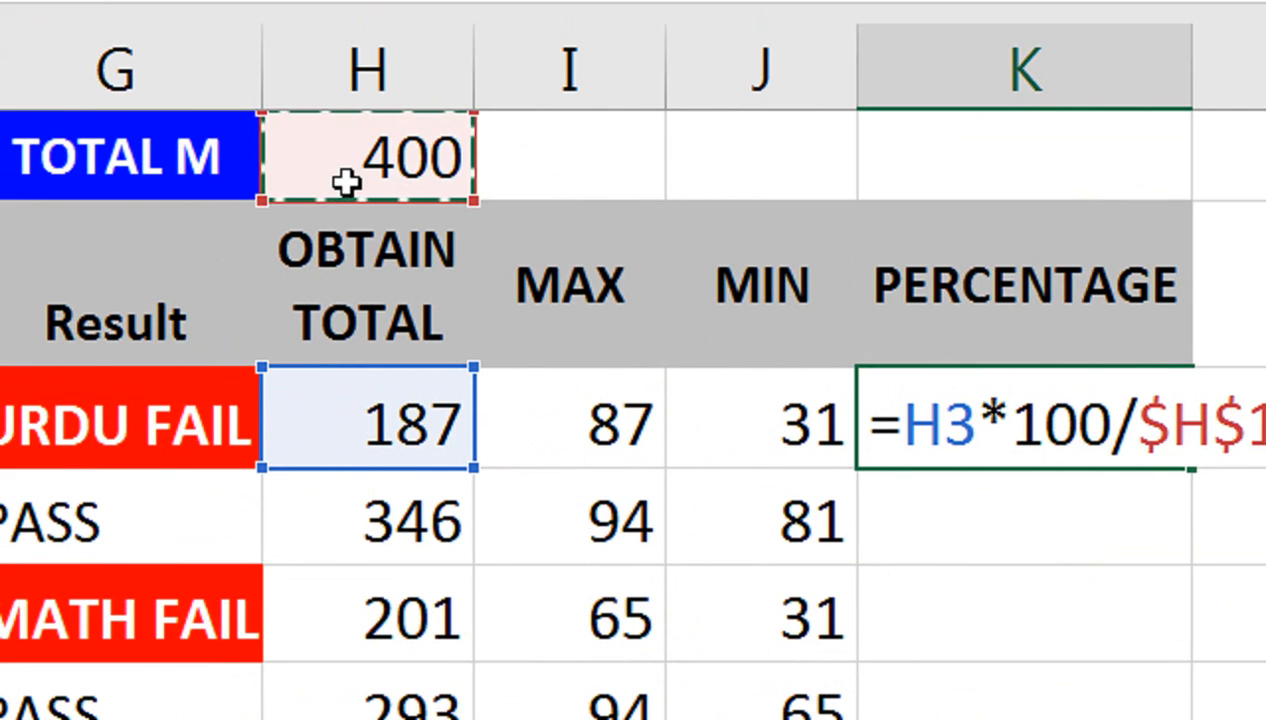
pyautogui.press('Return')
pyautogui.click(900, 387)
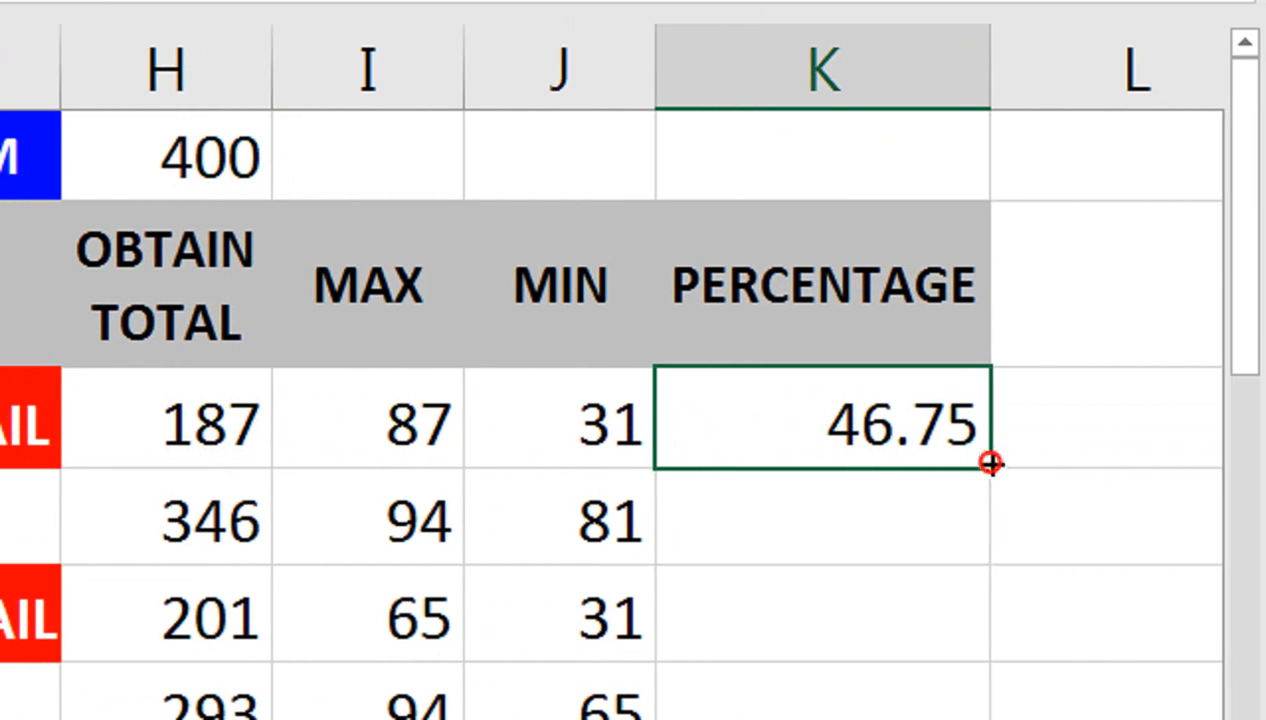
pyautogui.doubleClick(1192, 468)
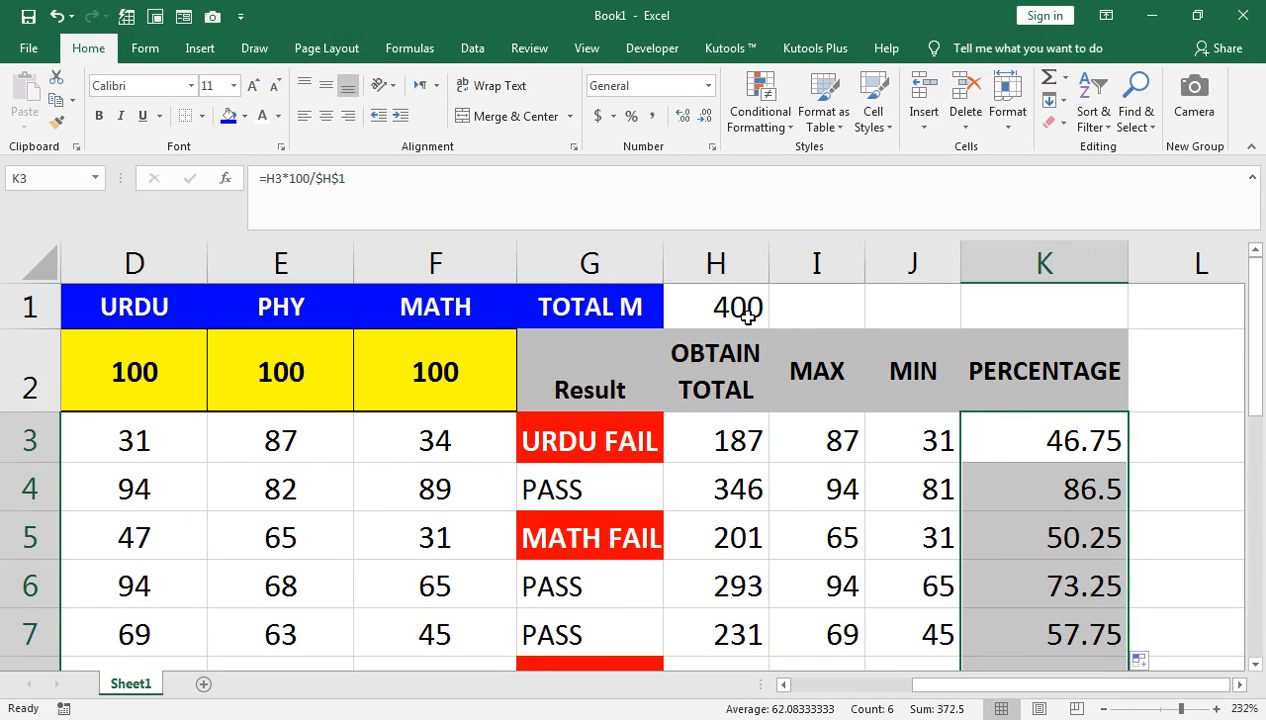
# Add the heading GRADE in L2, beside the PERCENTAGE heading
pyautogui.click(1156, 377)
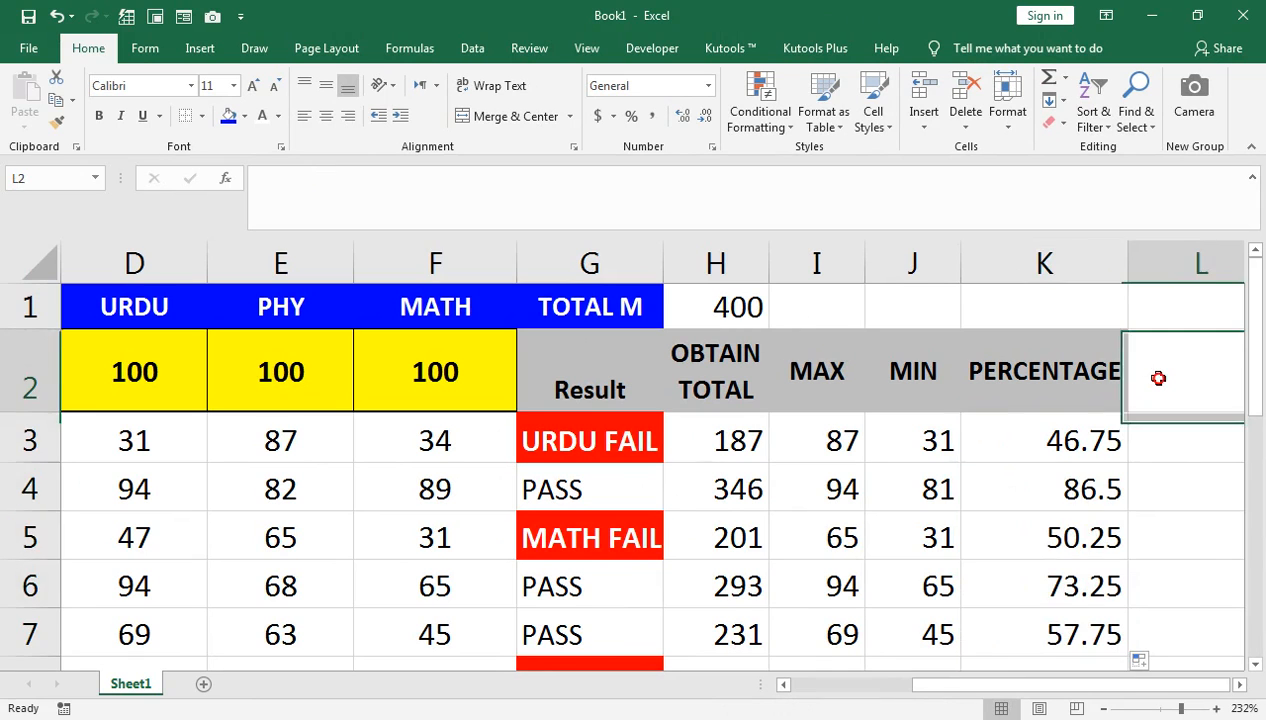
pyautogui.doubleClick(1050, 361)
pyautogui.write('GAR')
pyautogui.press('BackSpace')
pyautogui.press('BackSpace')
pyautogui.write('R')
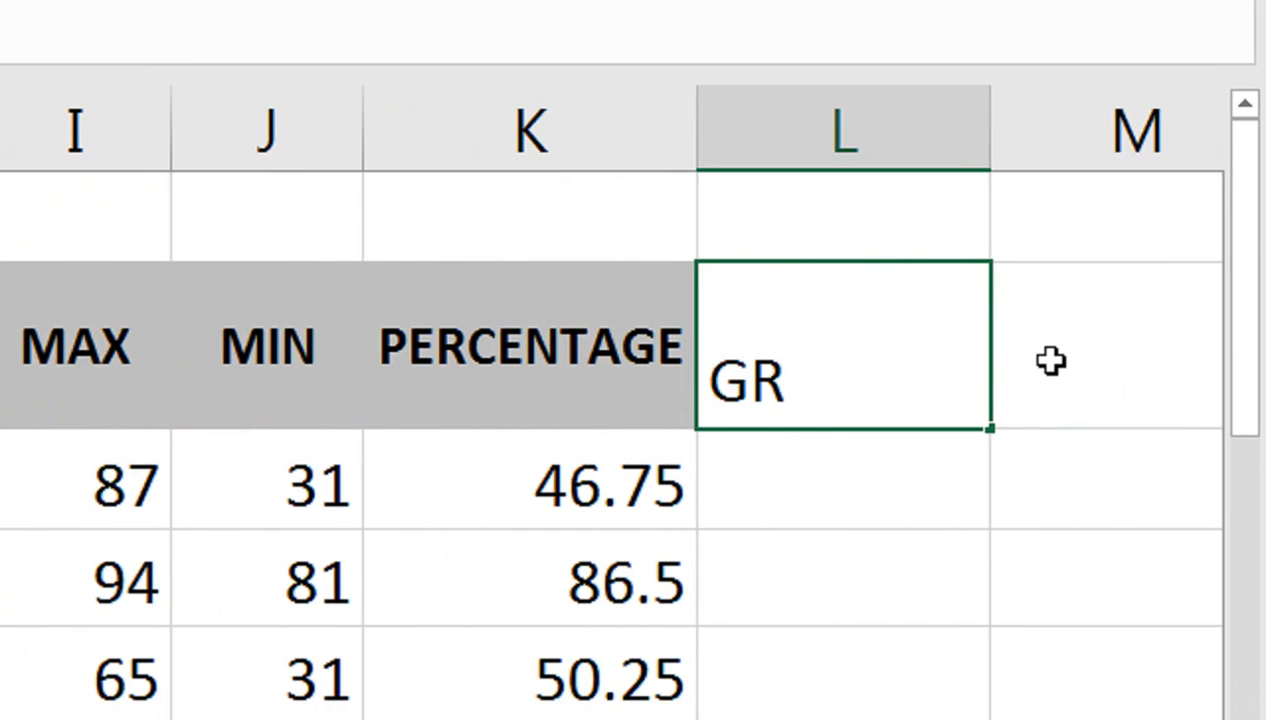
pyautogui.write('ADE')
pyautogui.press('Return')
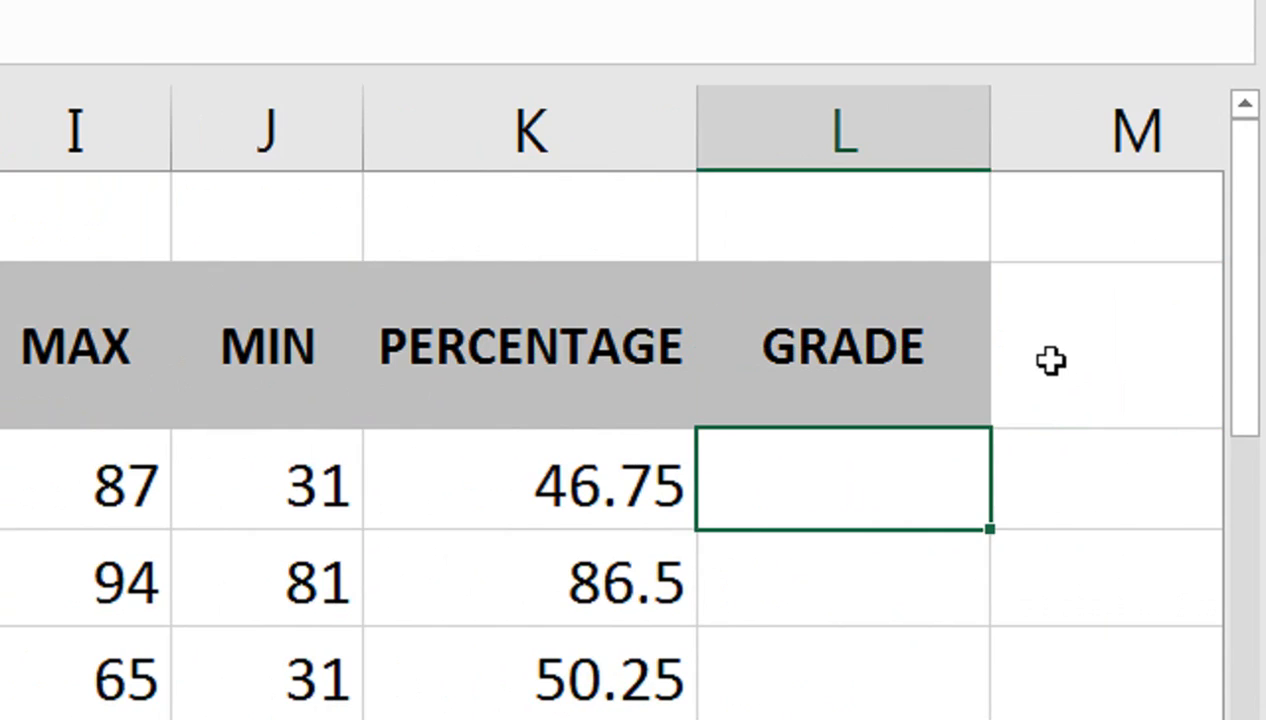
# Start a nested IF formula in L3 that returns "A+" when K3>=80, with another IF as its false value
pyautogui.press('Left')
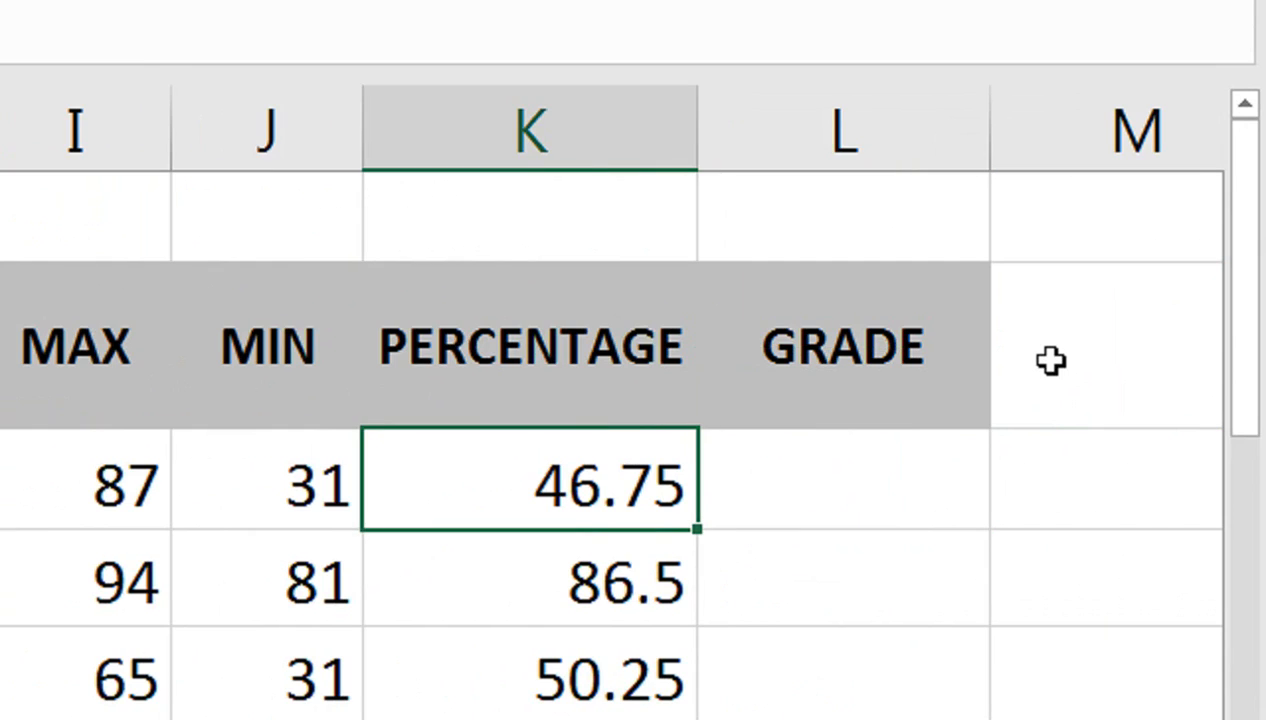
pyautogui.press('Right')
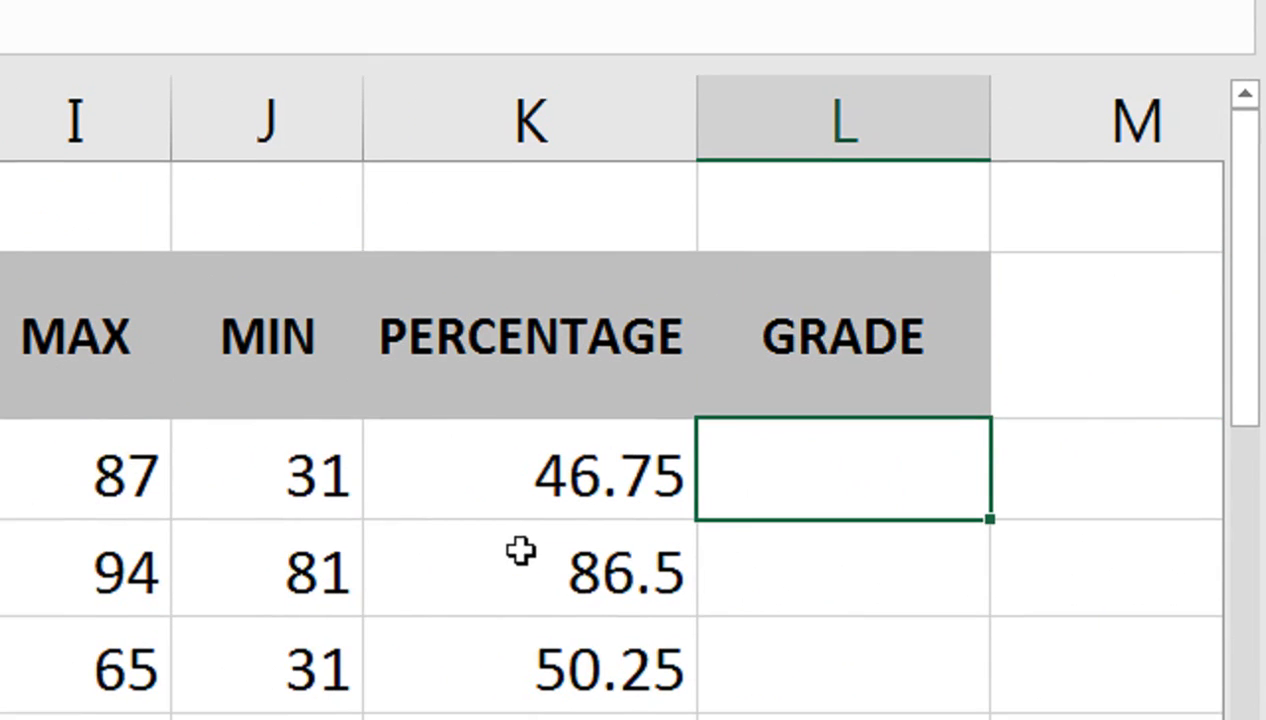
pyautogui.write('=IF(')
pyautogui.press('Left')
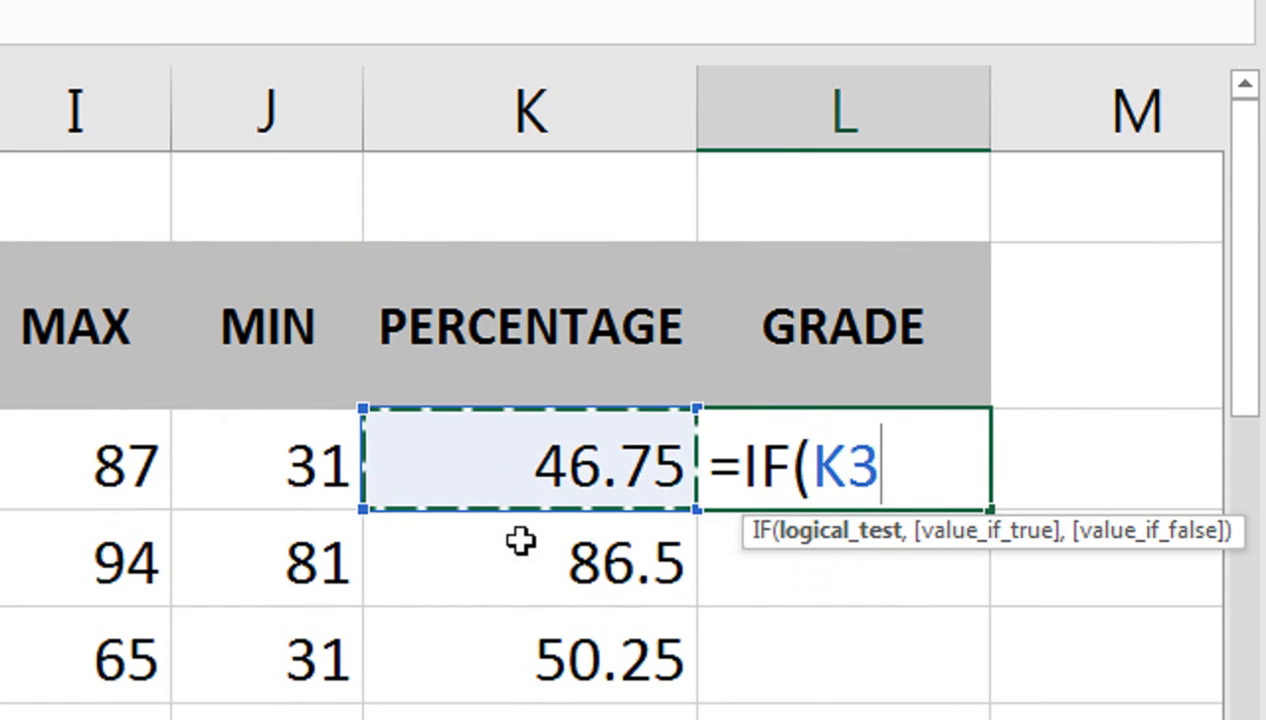
pyautogui.write('>=8')
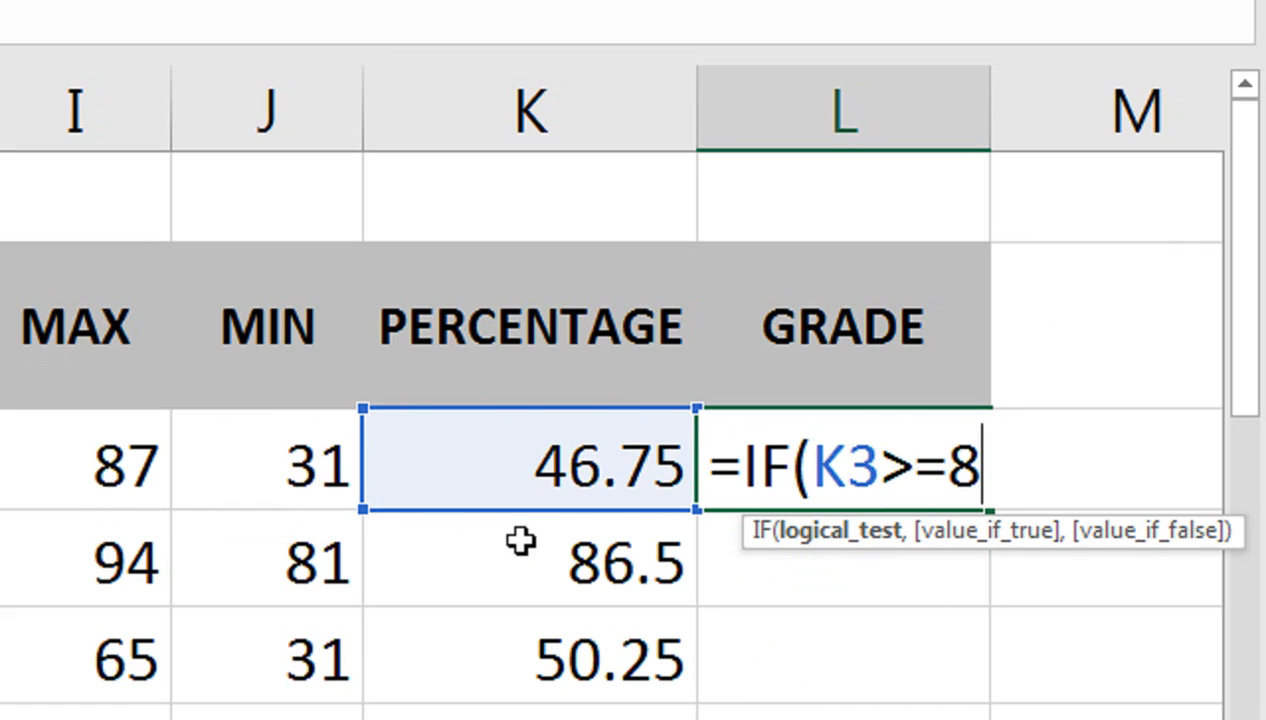
pyautogui.write('0,"A')
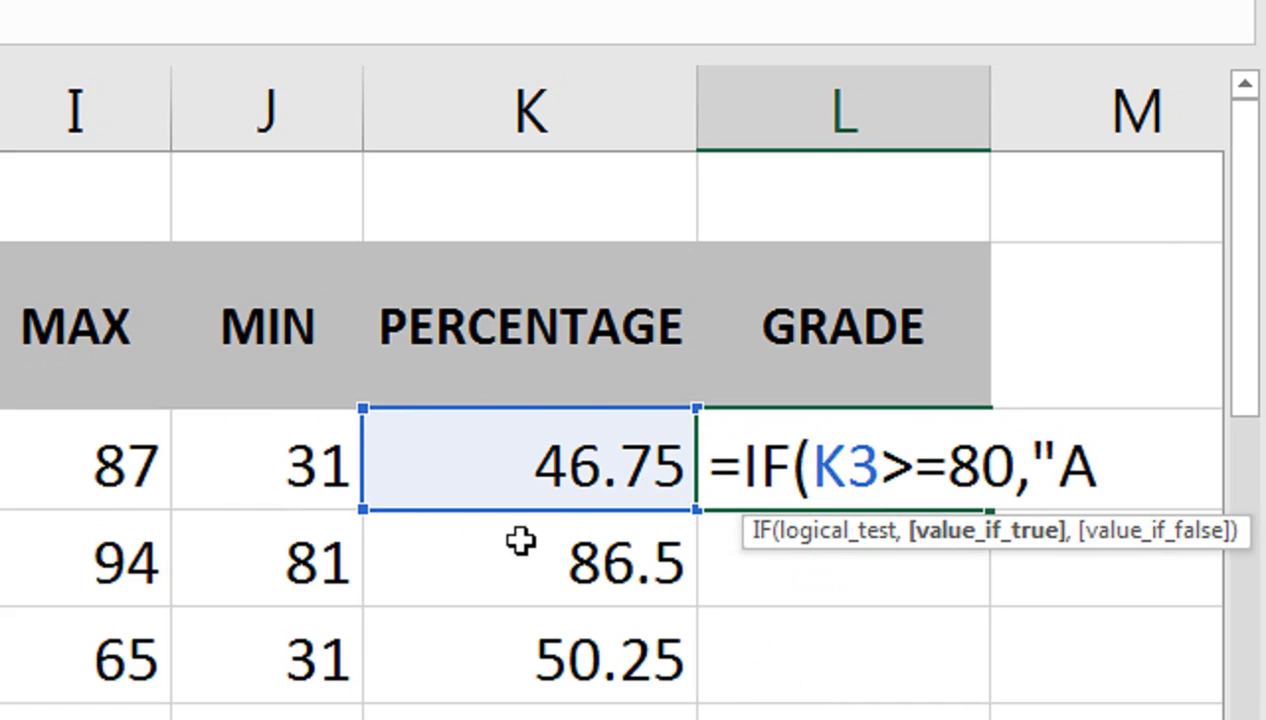
pyautogui.write('+"')
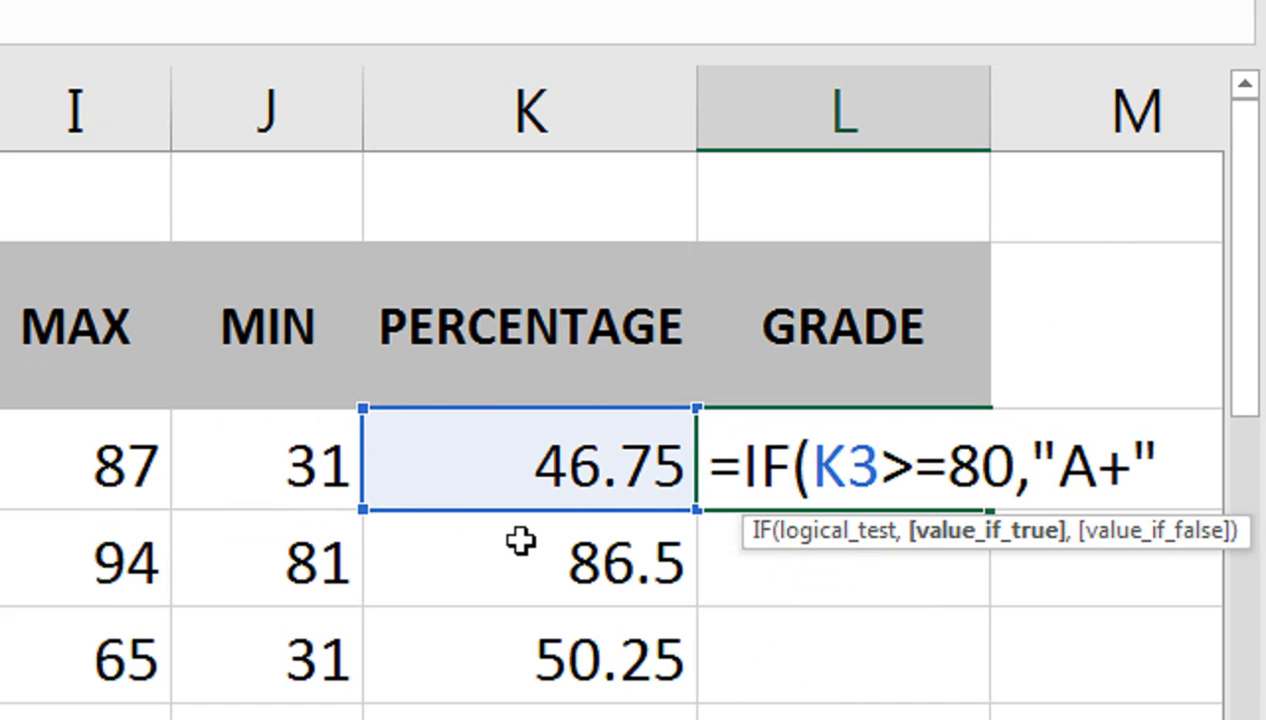
pyautogui.write('.IF(')
pyautogui.press('BackSpace')
pyautogui.press('BackSpace')
pyautogui.press('BackSpace')
pyautogui.press('BackSpace')
pyautogui.write(',IF(')
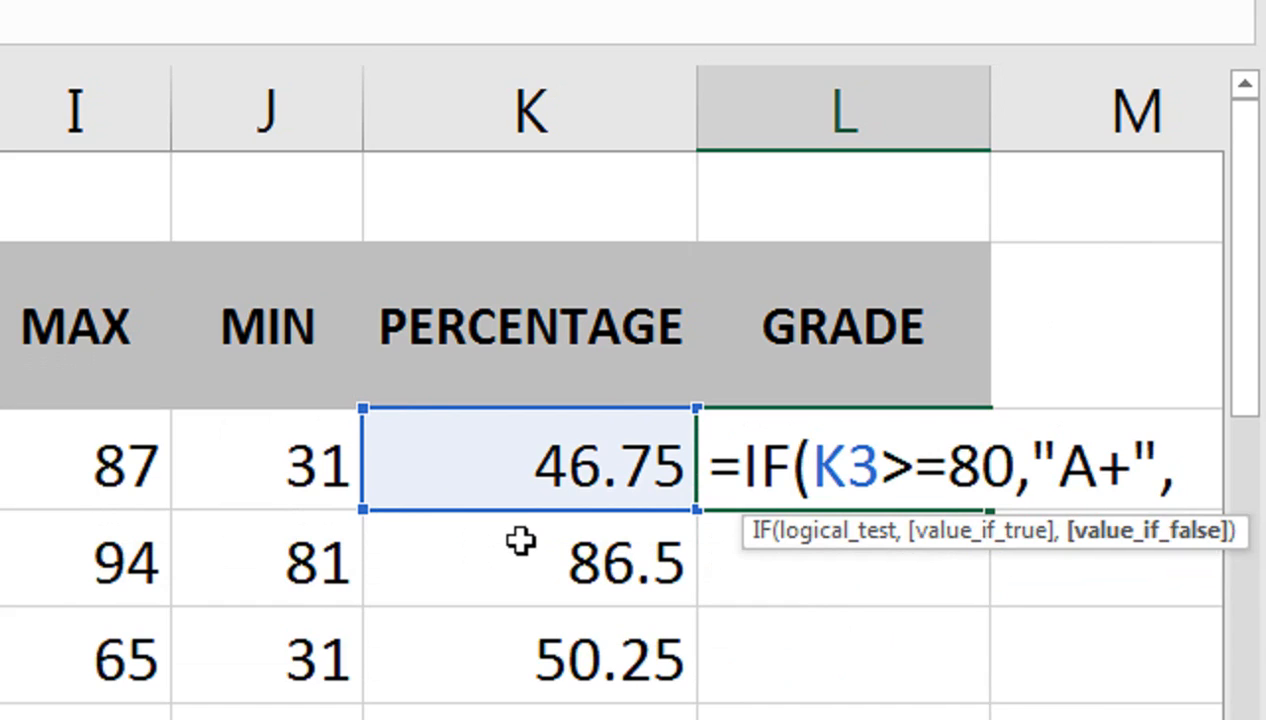
# Make the second IF in the grade formula return "A" when K3>=70, and open a third IF
pyautogui.click(525, 480)
pyautogui.write('>=')
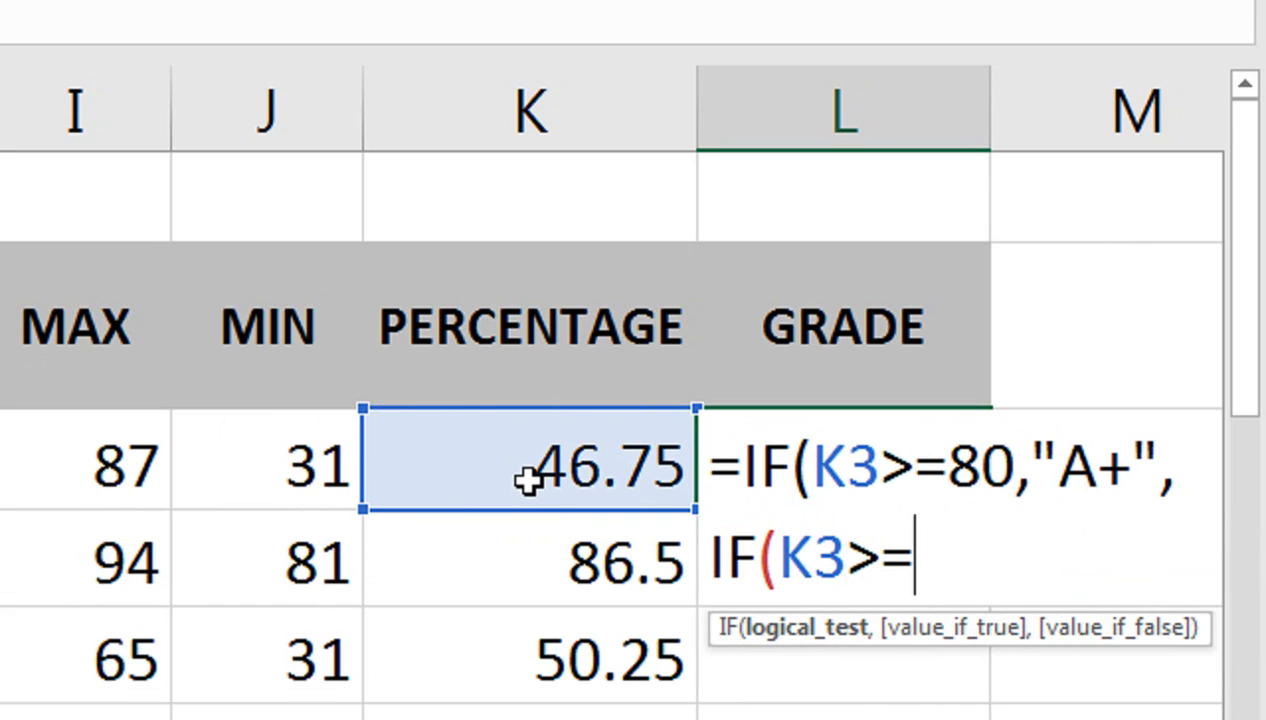
pyautogui.write('70,"A')
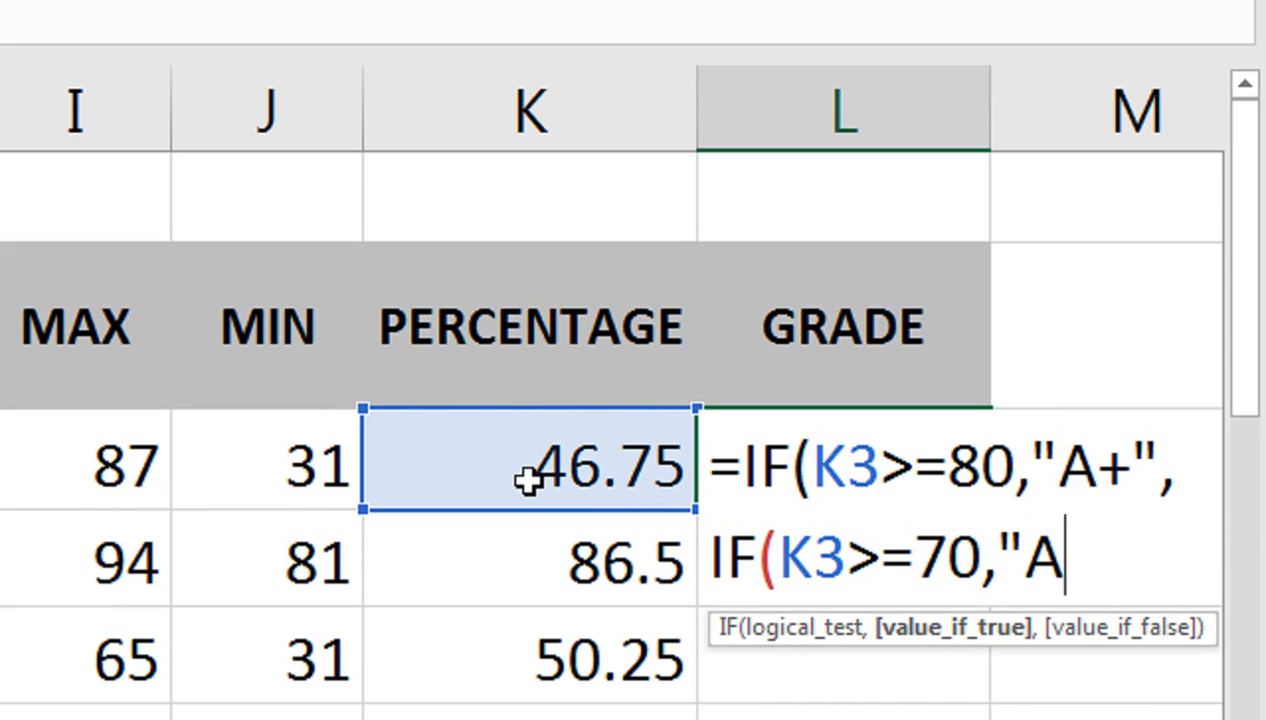
pyautogui.write('"')
pyautogui.write(',IF(')
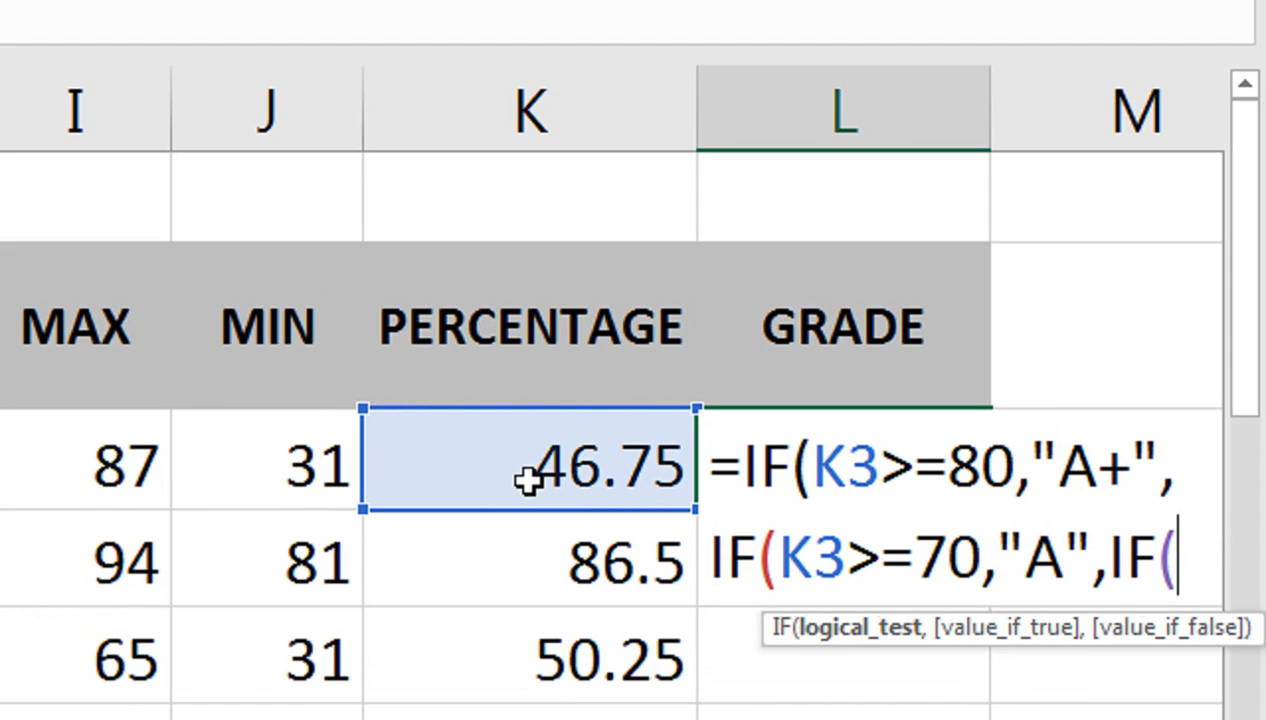
# Make the third IF in the grade formula return "B" when K3>=60, and open a fourth IF as its false value
pyautogui.click(527, 480)
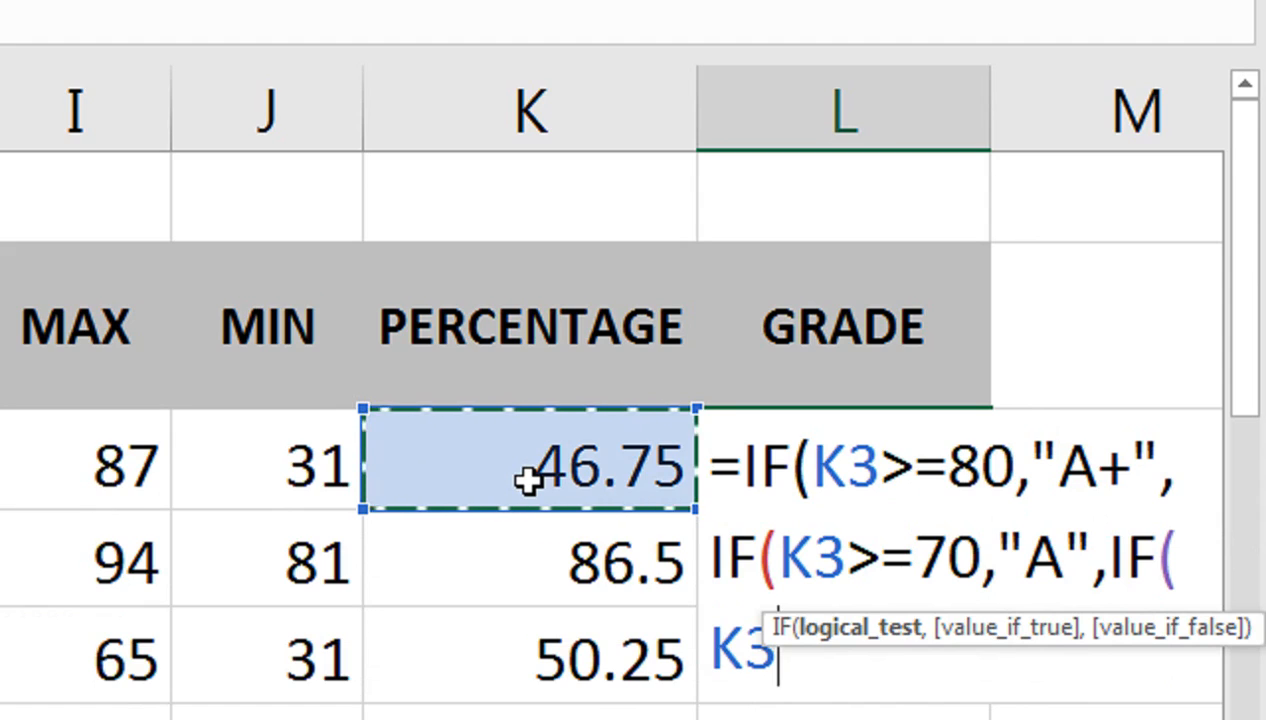
pyautogui.write('>=')
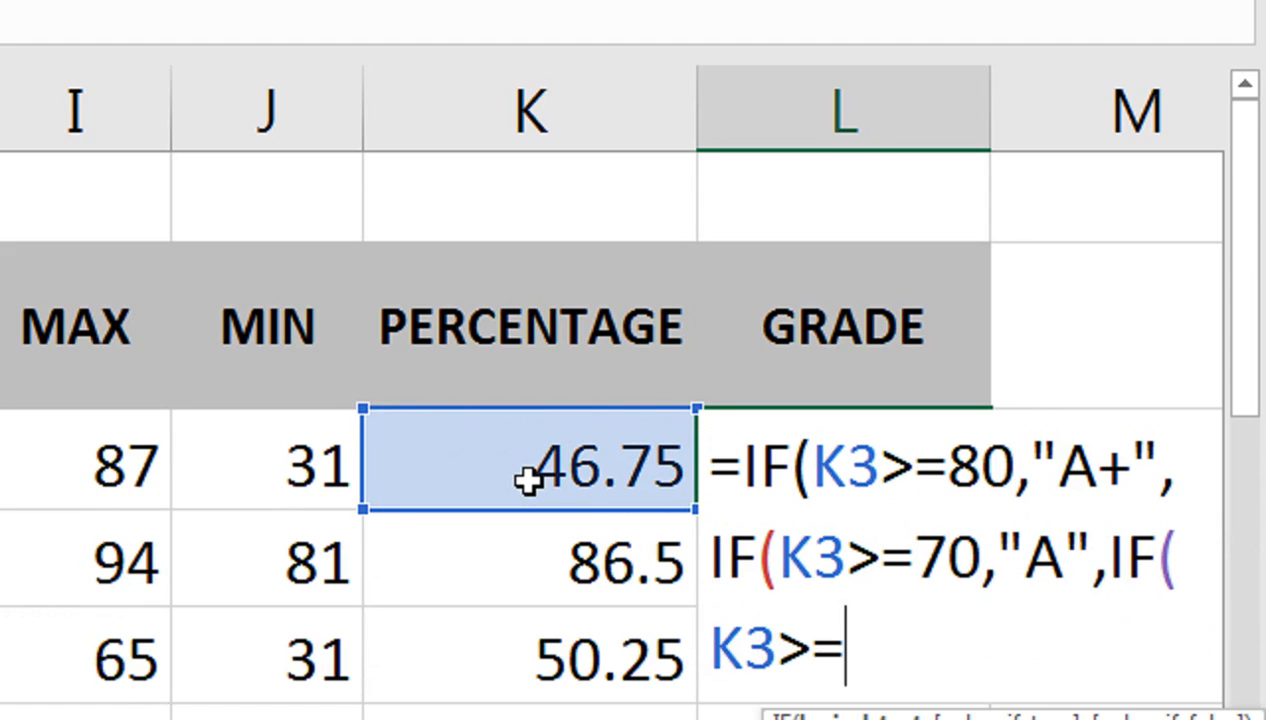
pyautogui.write('60,"""""""""B')
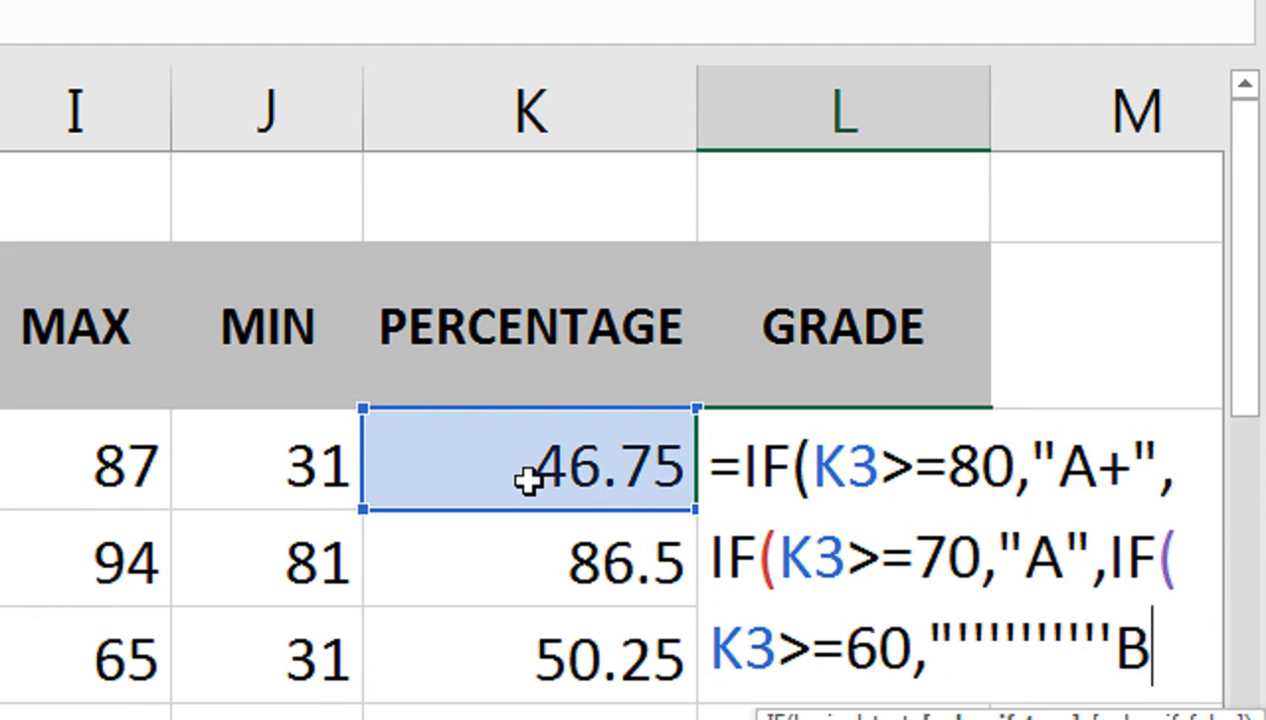
pyautogui.press('BackSpace')
pyautogui.press('BackSpace')
pyautogui.press('BackSpace')
pyautogui.press('BackSpace')
pyautogui.press('BackSpace')
pyautogui.press('BackSpace')
pyautogui.press('BackSpace')
pyautogui.press('BackSpace')
pyautogui.press('BackSpace')
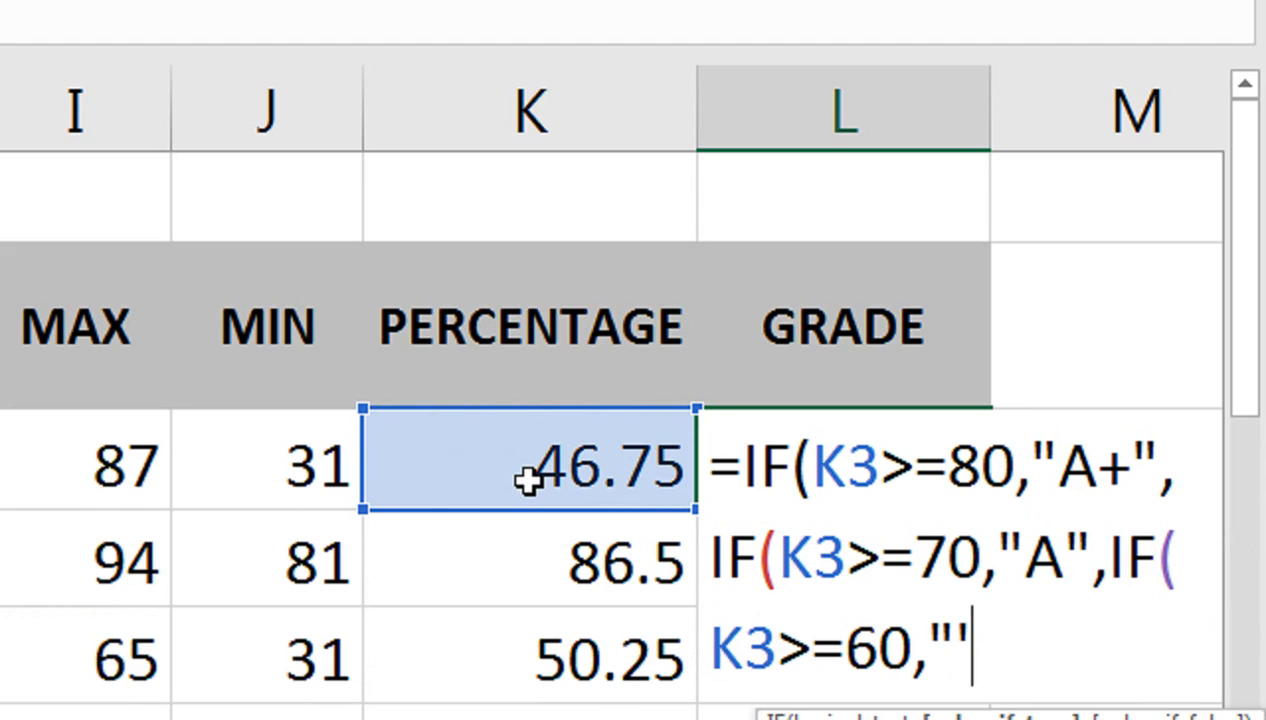
pyautogui.press('BackSpace')
pyautogui.press('BackSpace')
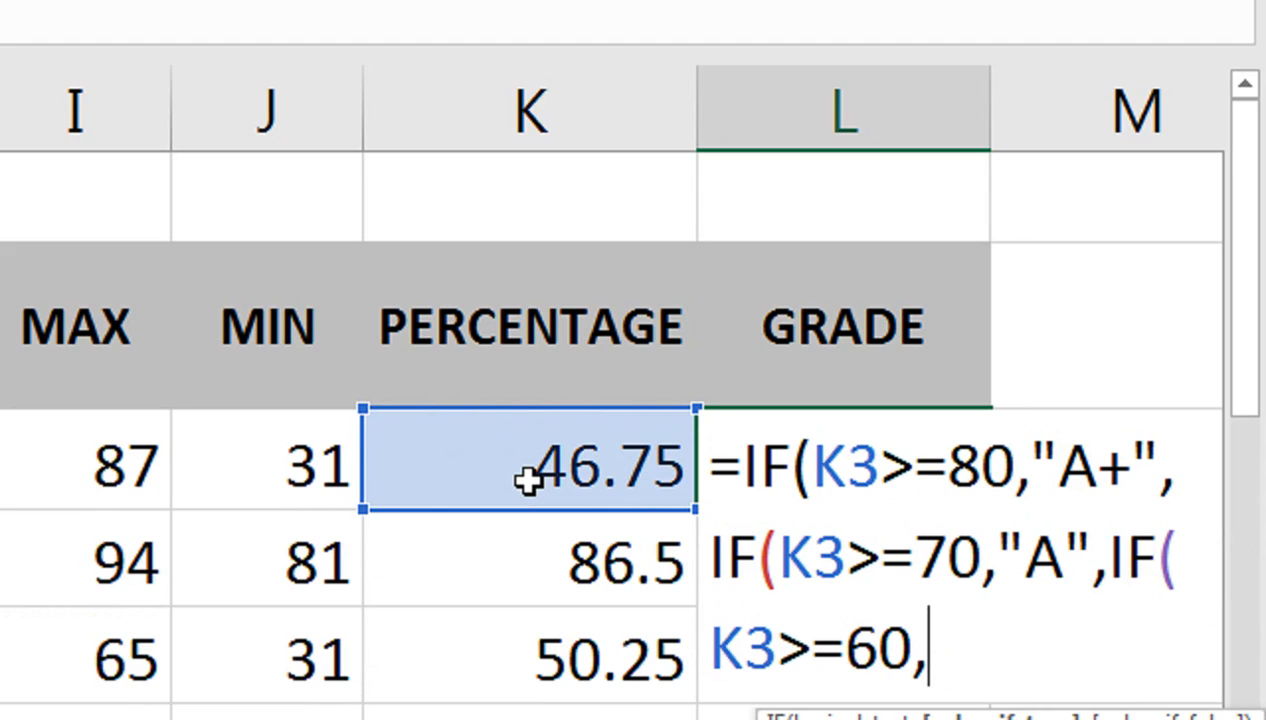
pyautogui.write('"B"')
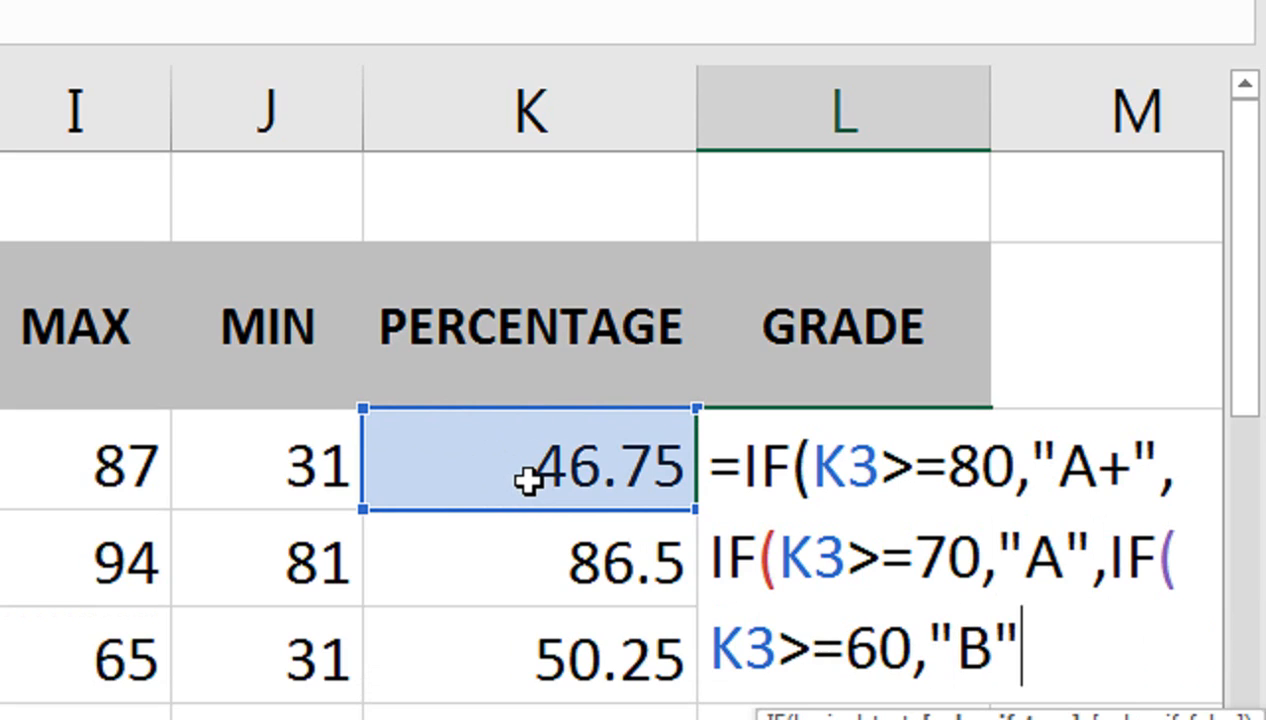
pyautogui.write(',IF')
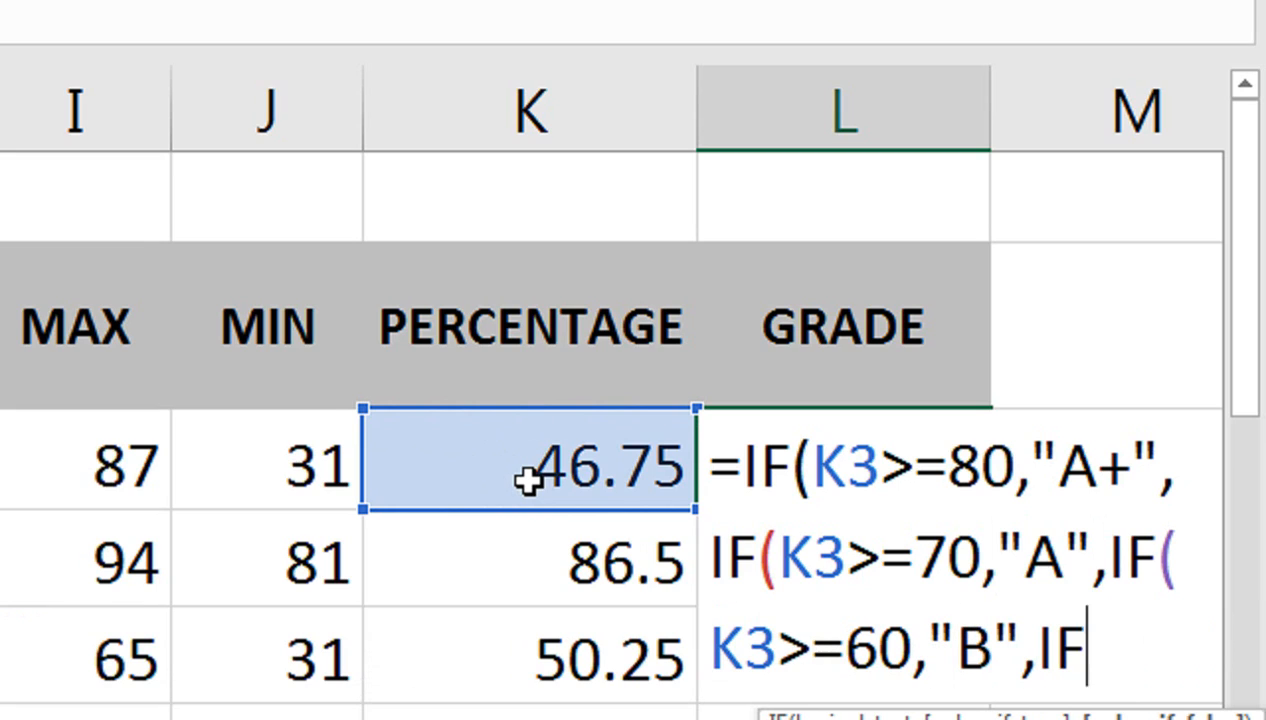
pyautogui.write('(')
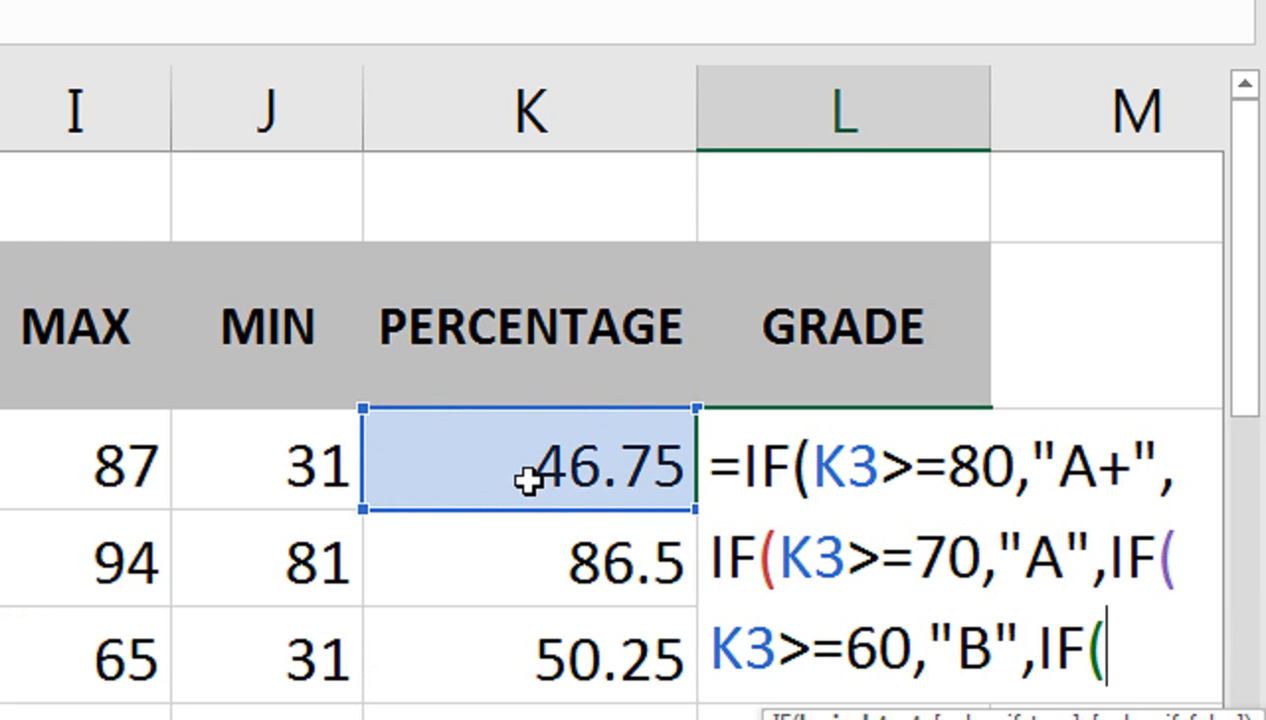
# Make the fourth IF in the grade formula return "C" when K3>=50, and open a fifth IF
pyautogui.click(527, 481)
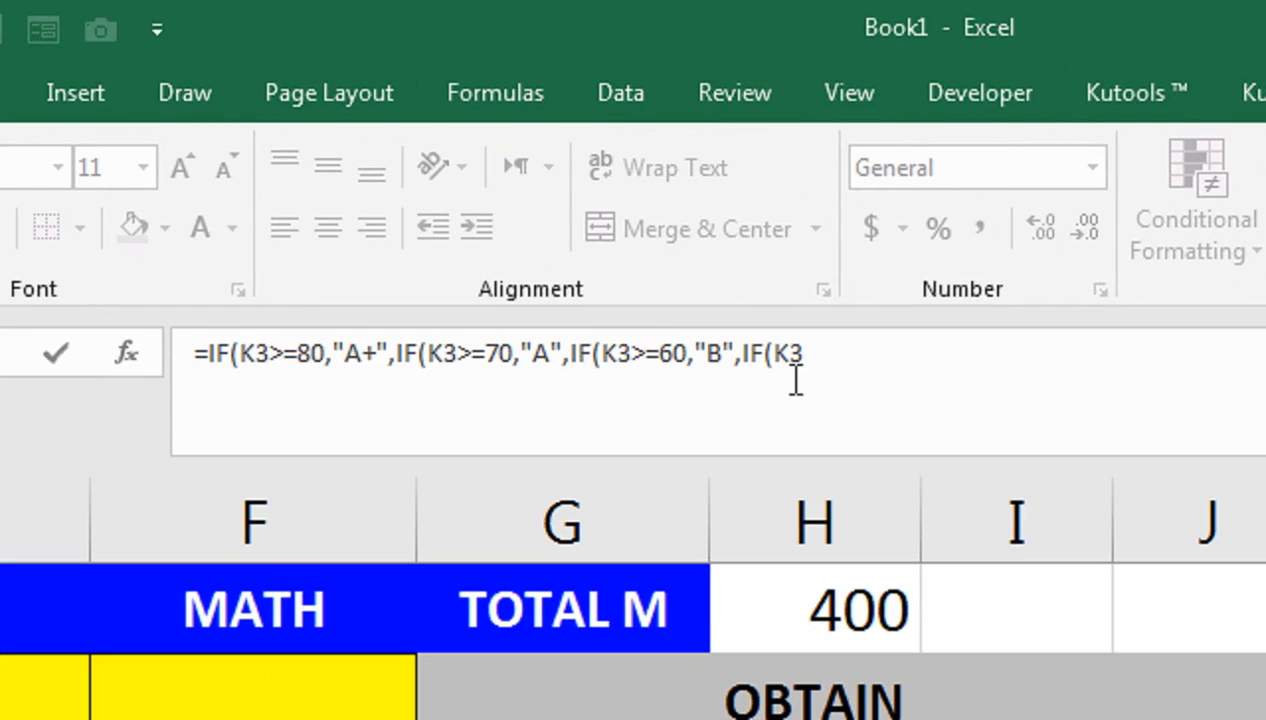
pyautogui.click(697, 238)
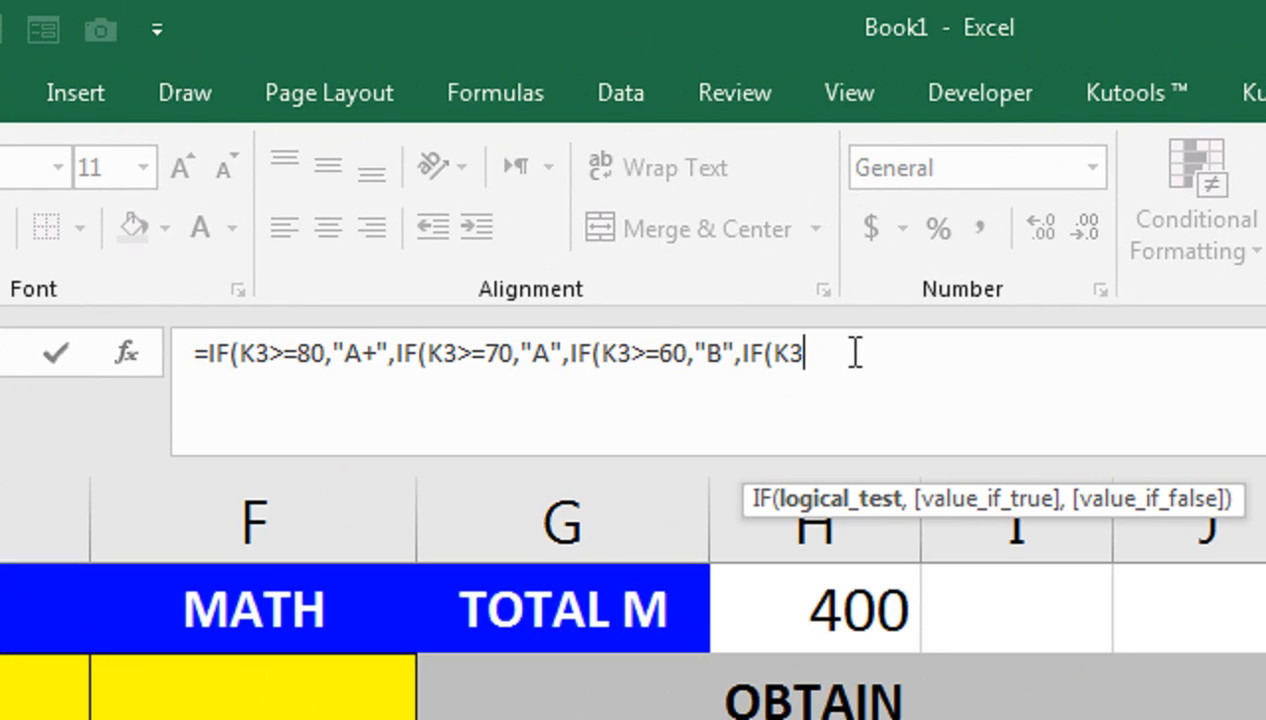
pyautogui.write('>=50,')
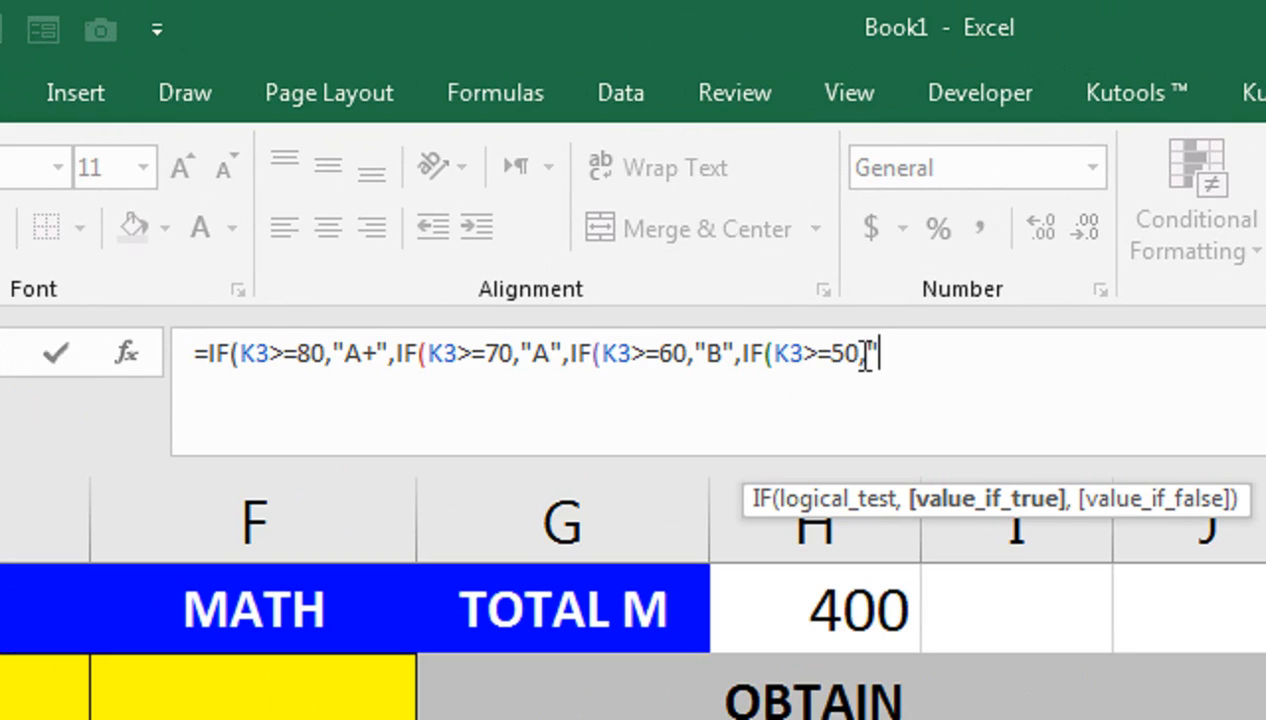
pyautogui.write('"C",')
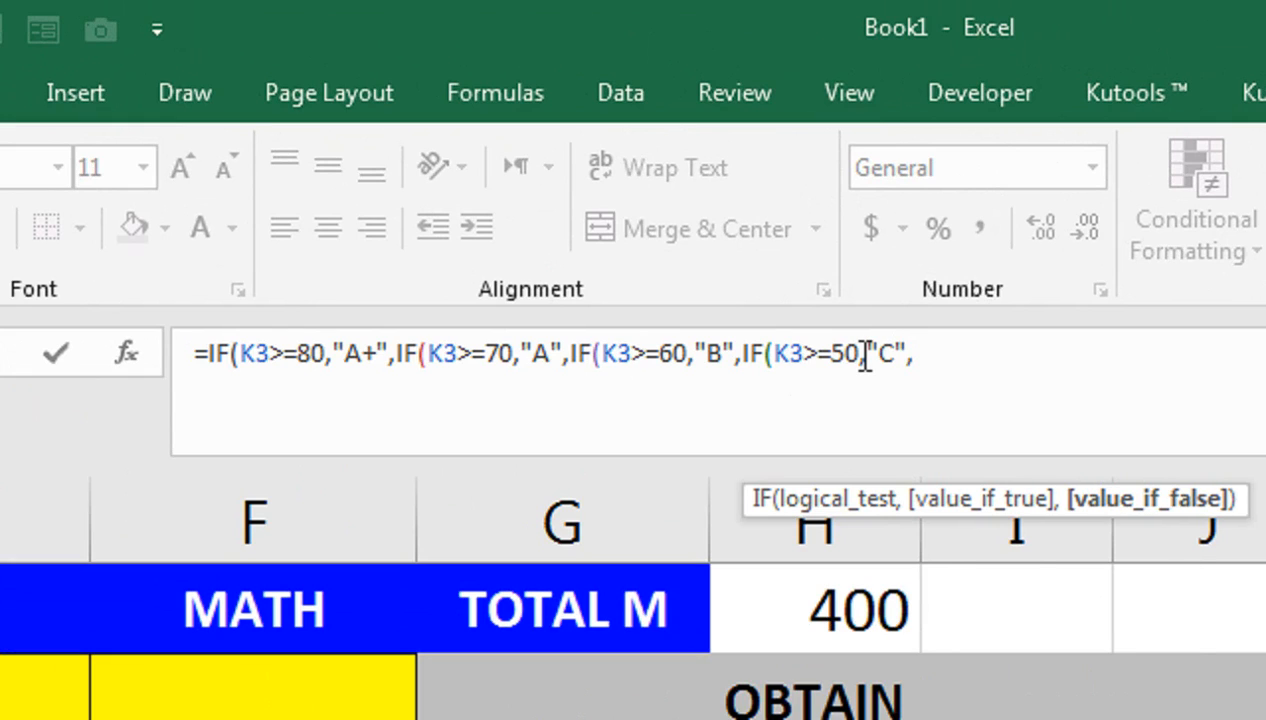
pyautogui.write('IF(')
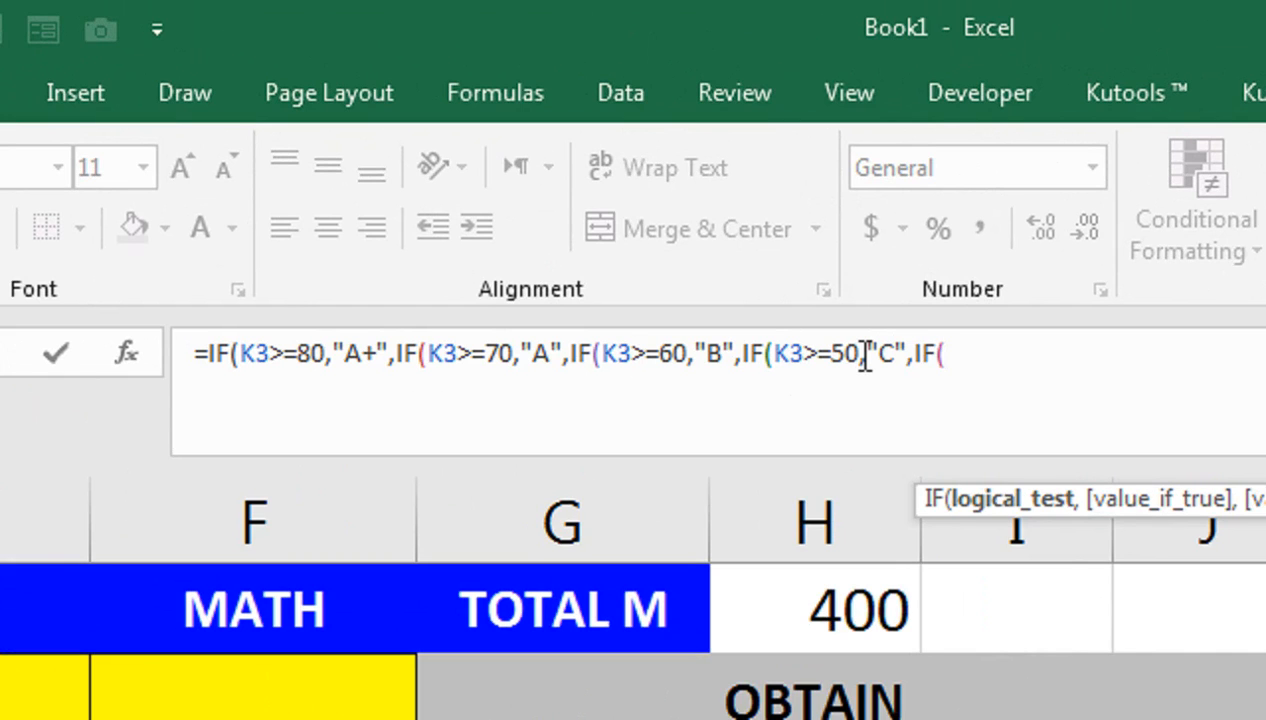
# Complete the grade formula with a fifth IF returning "D" when K3>=33 and otherwise "F", close all five IFs, and enter it
pyautogui.press('Left')
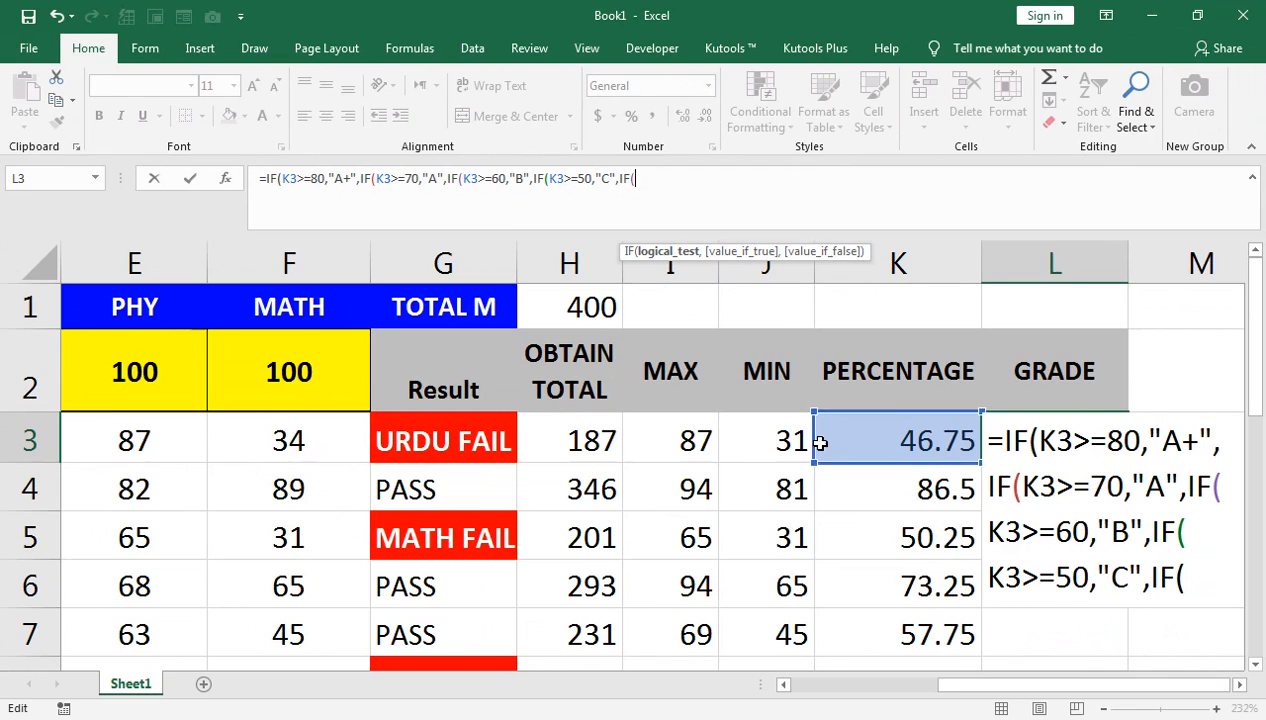
pyautogui.click(872, 441)
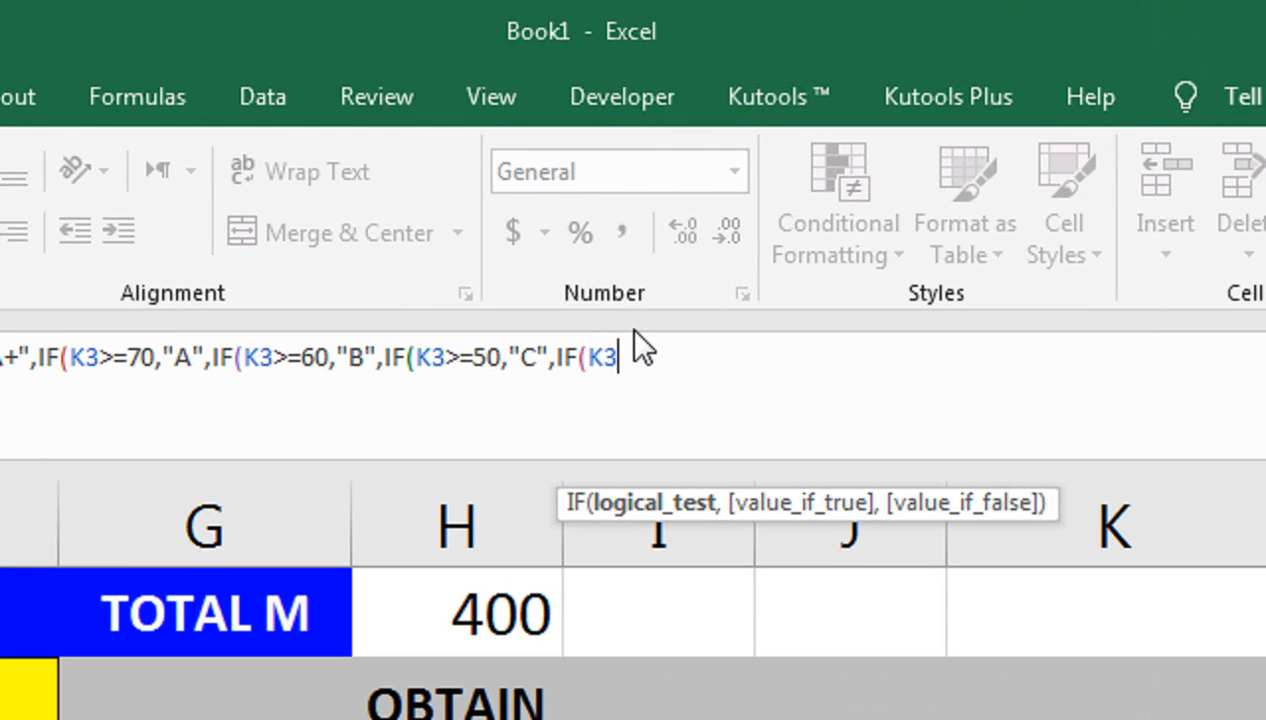
pyautogui.write('>=33,')
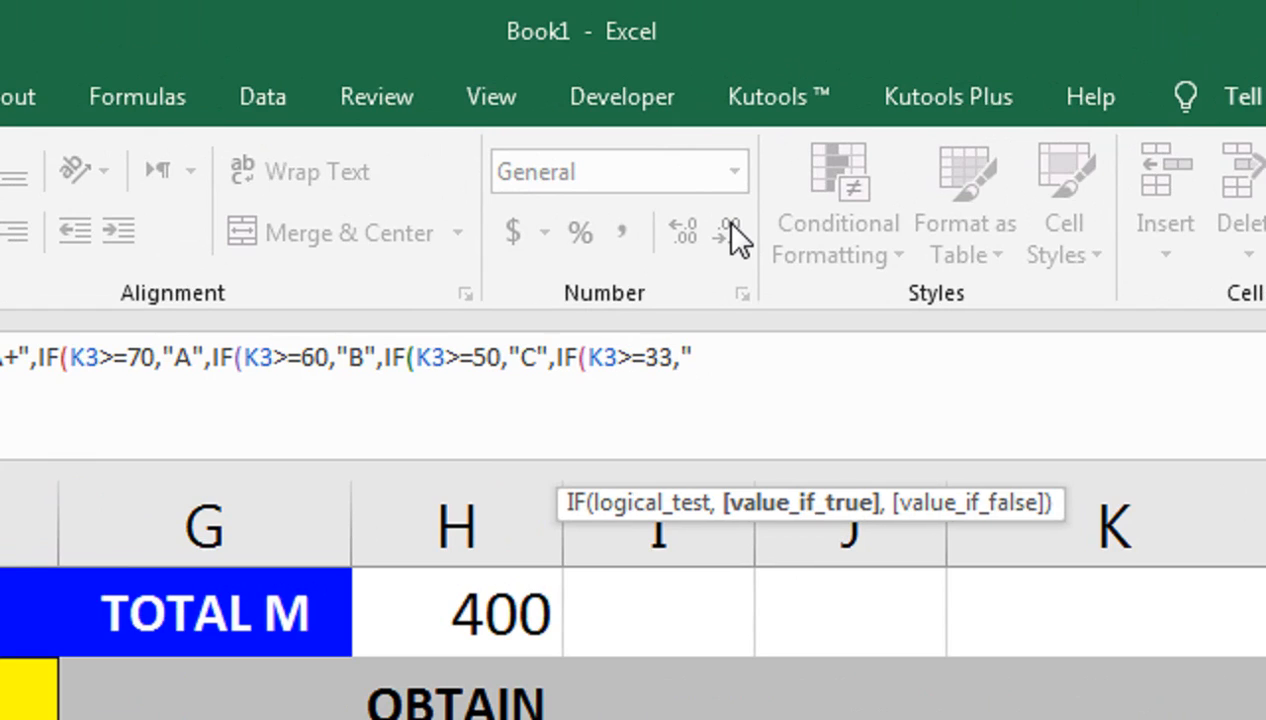
pyautogui.write('"D","F"')
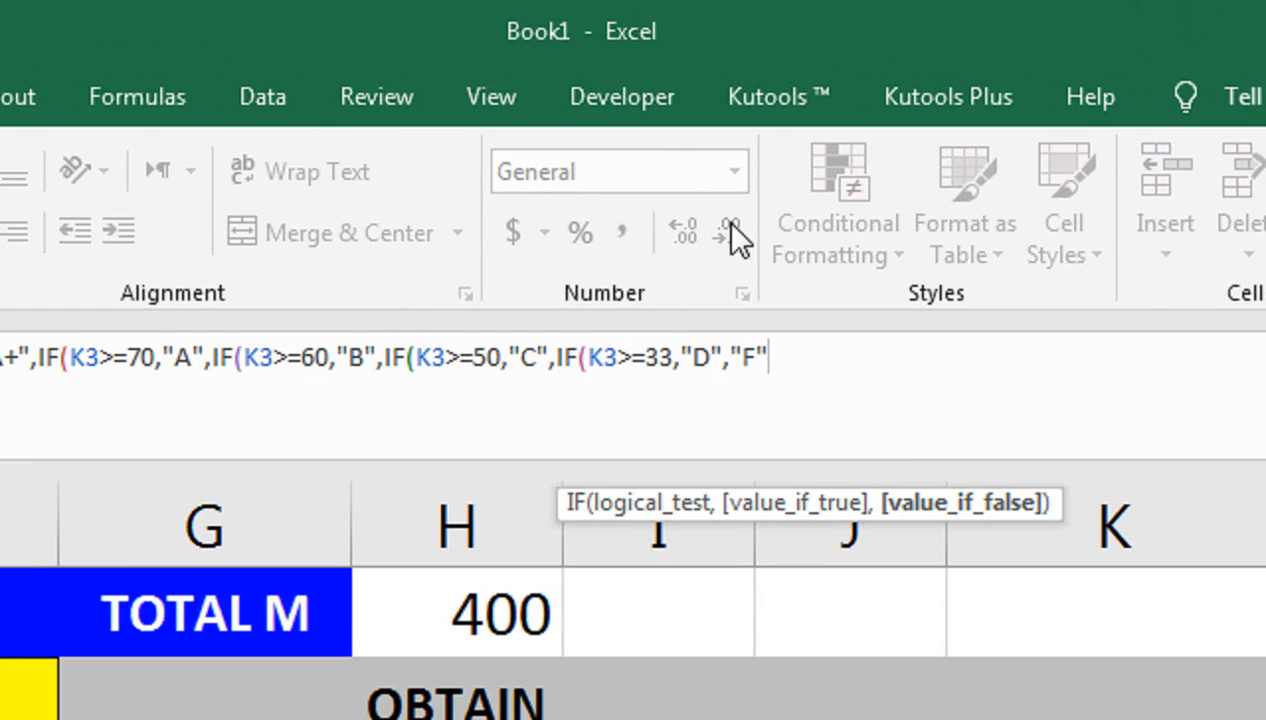
pyautogui.write(')')
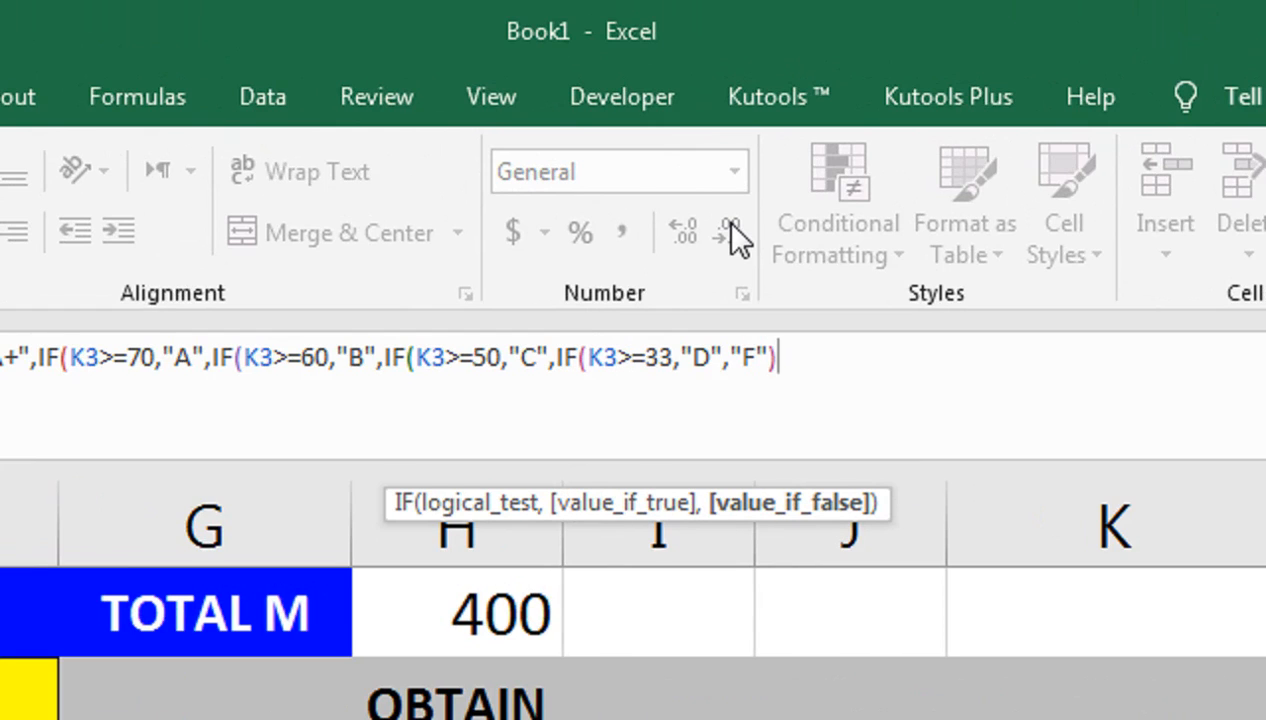
pyautogui.write(')))))')
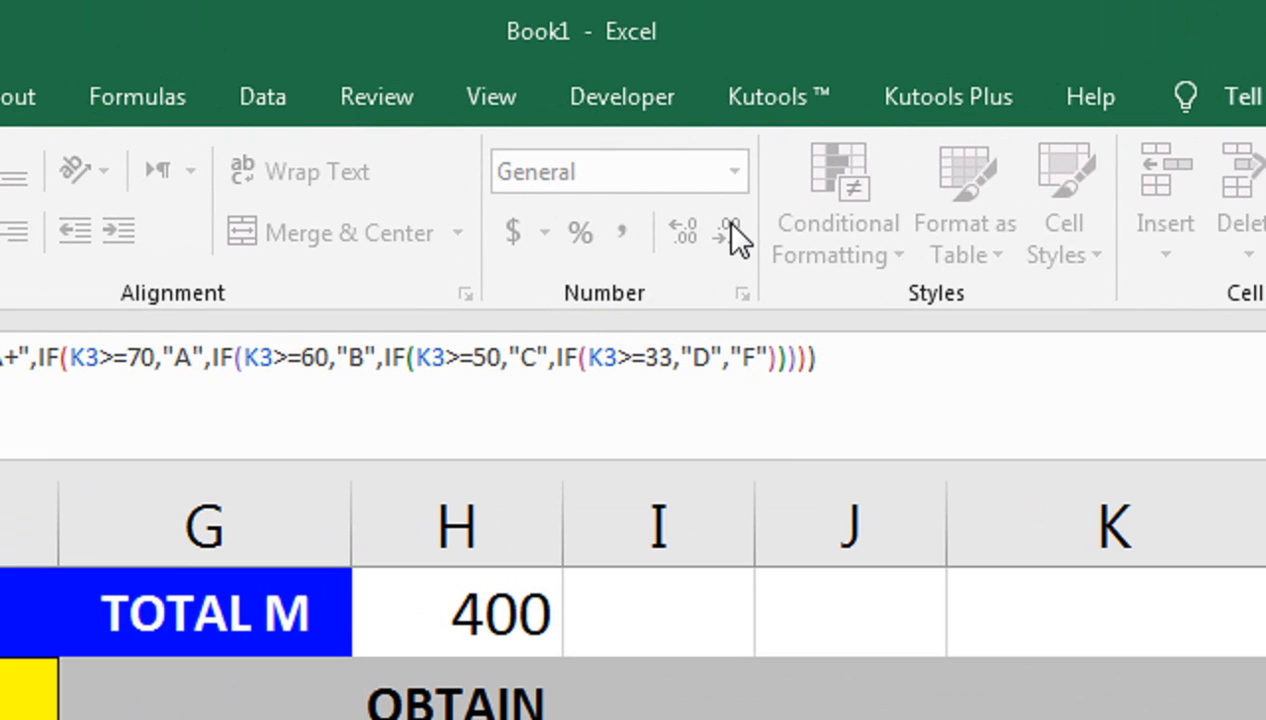
pyautogui.press('Return')
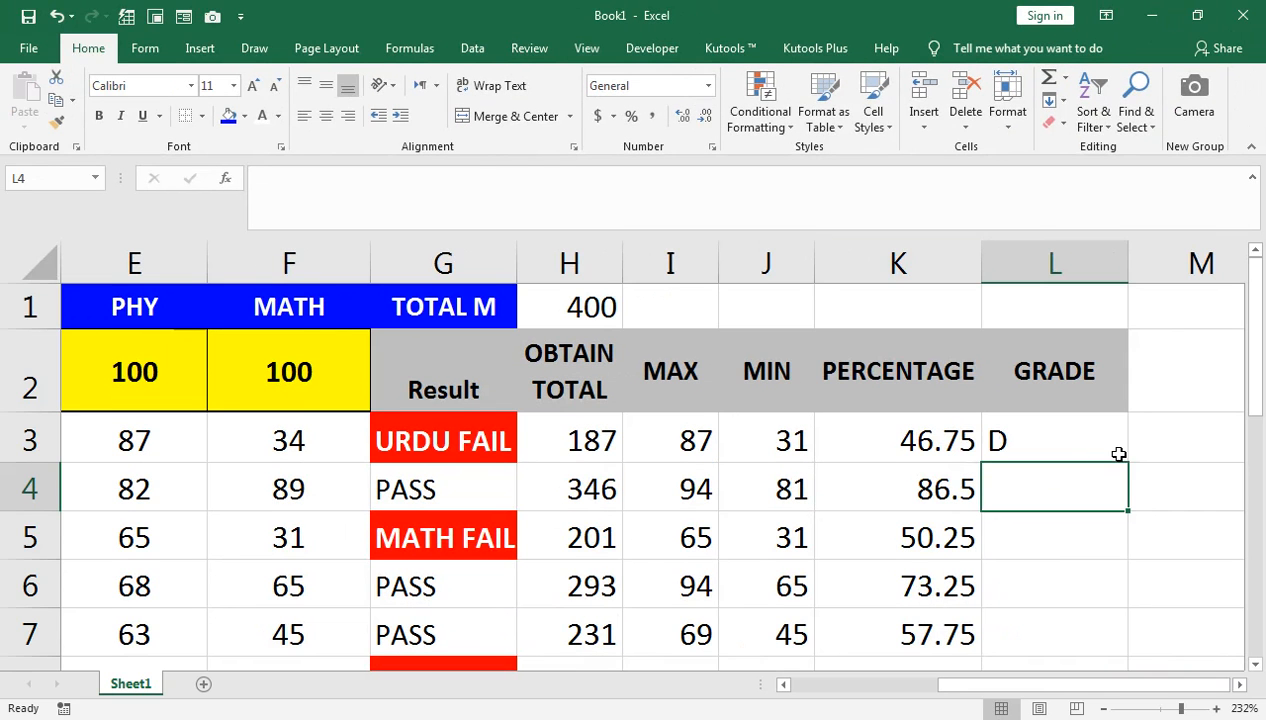
# Fill the grade formula from L3 down for all students and review the completed mark sheet
pyautogui.click(1106, 453)
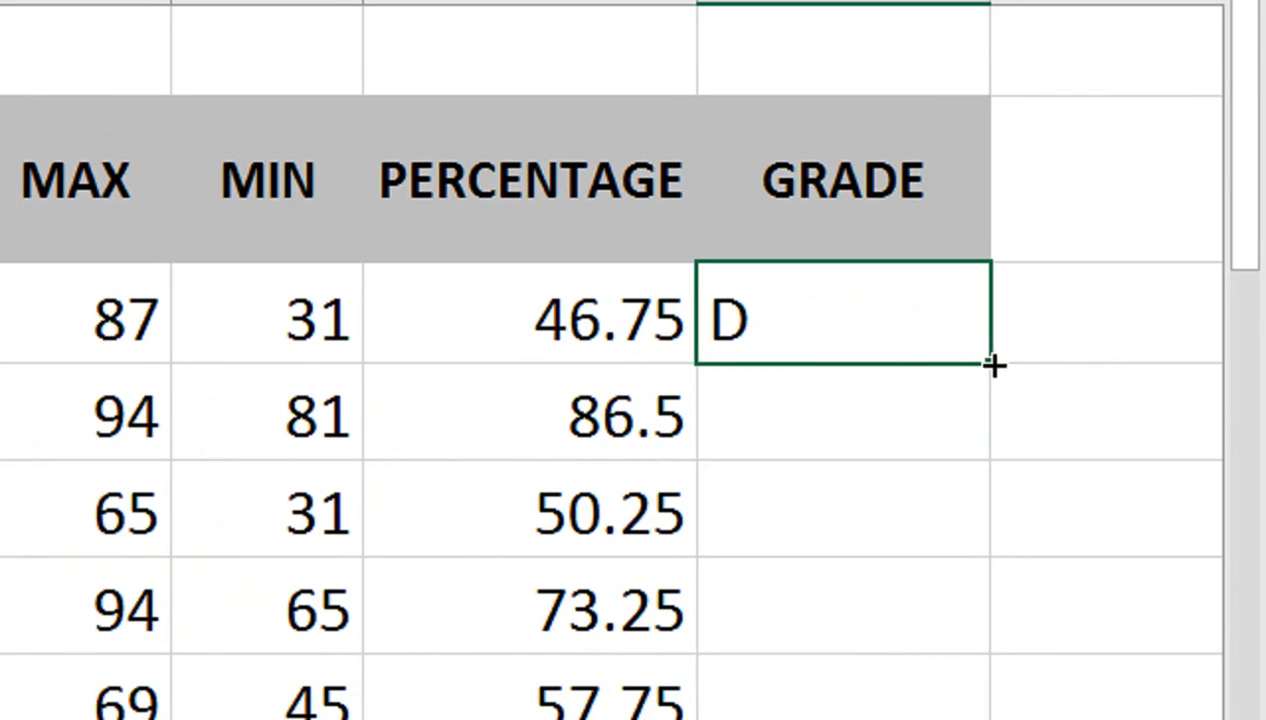
pyautogui.doubleClick(993, 366)
pyautogui.scroll(-1, 877, 395)
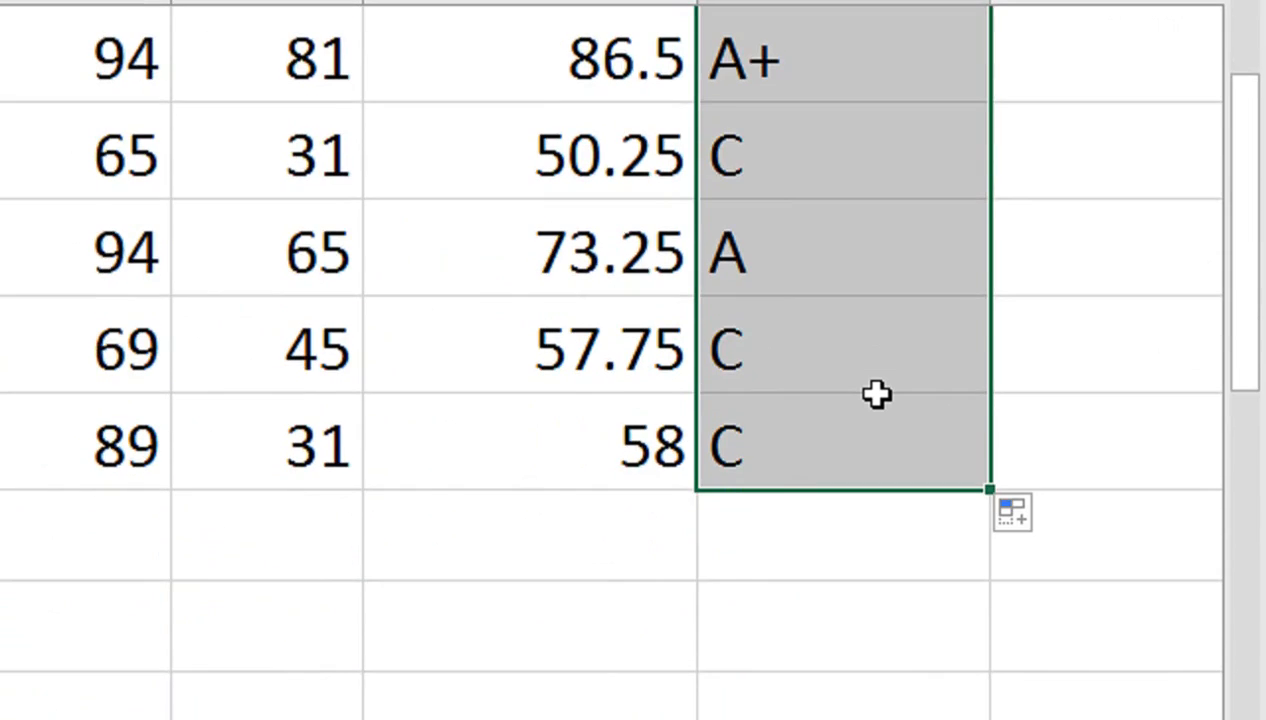
pyautogui.scroll(1, 877, 395)
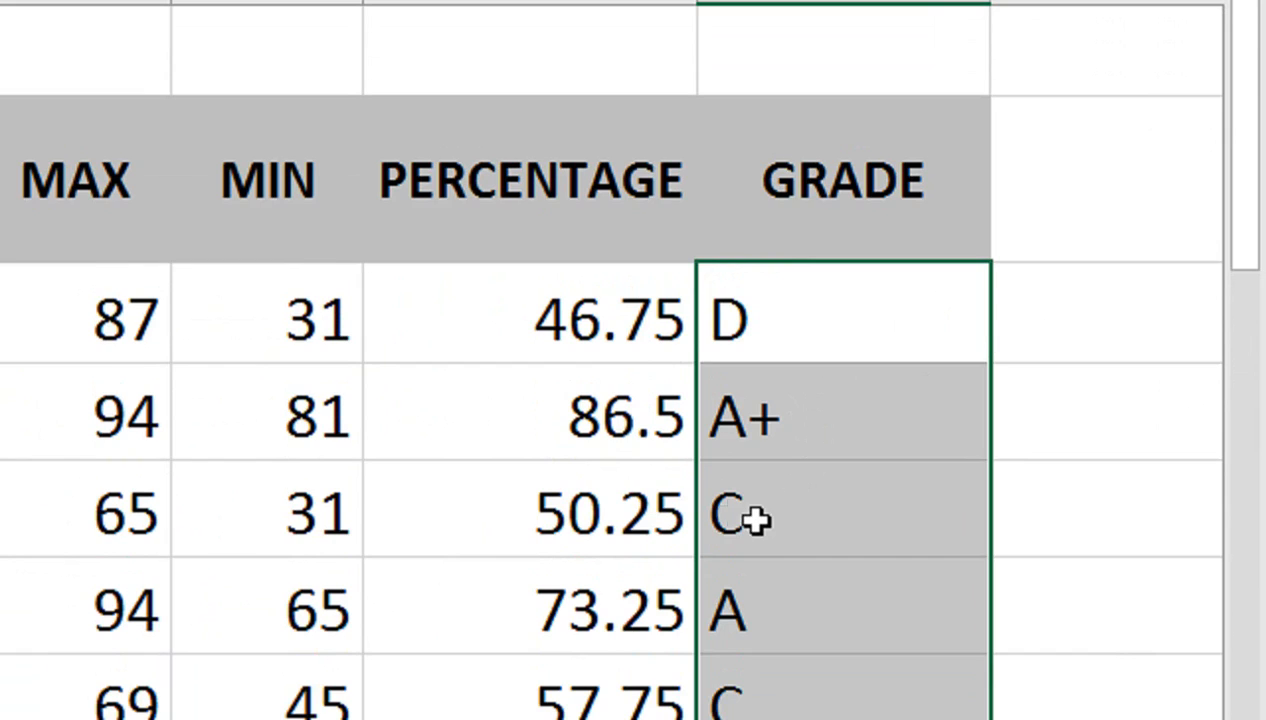
pyautogui.scroll(-1, 755, 520)
pyautogui.scroll(1, 755, 520)
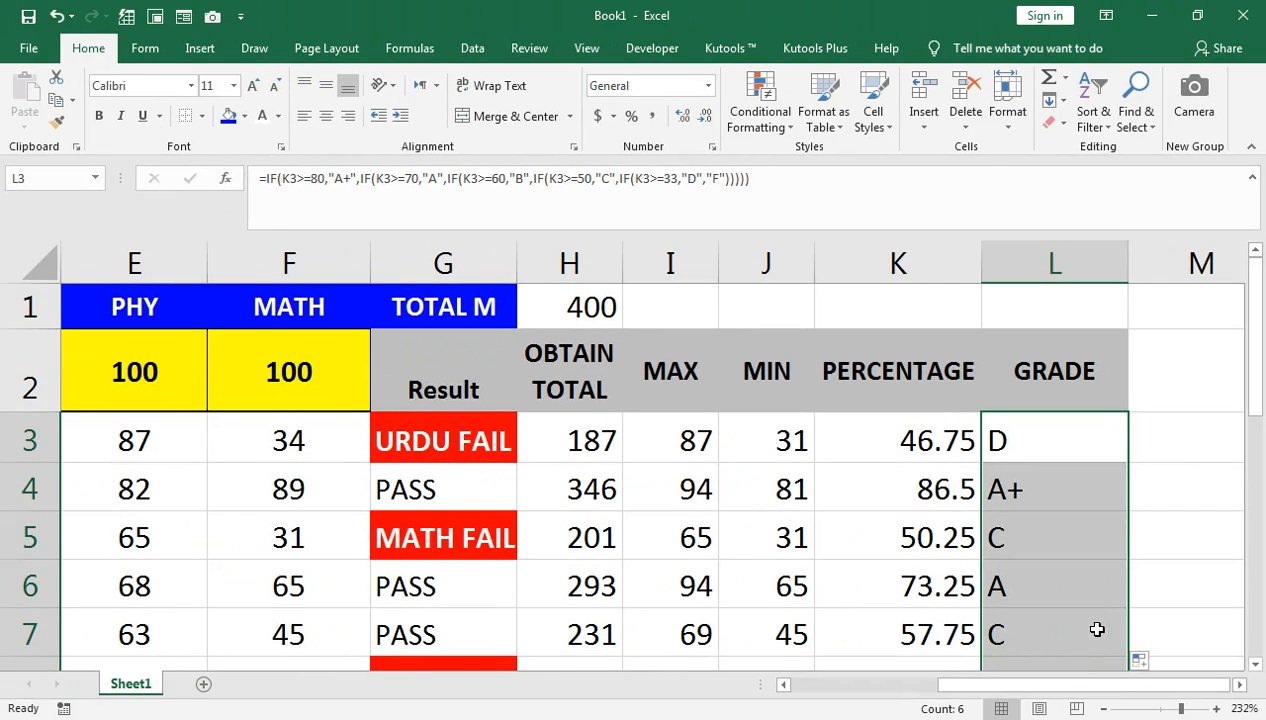
pyautogui.moveTo(950, 686); pyautogui.dragTo(857, 688)
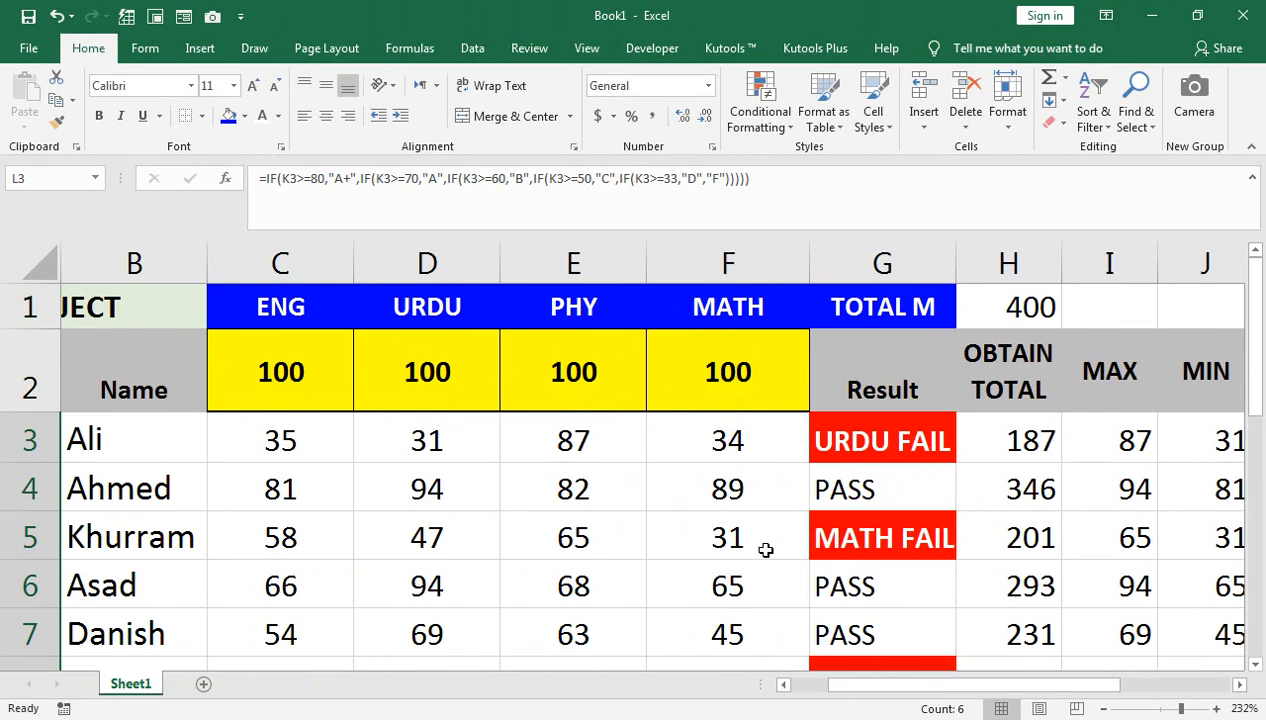